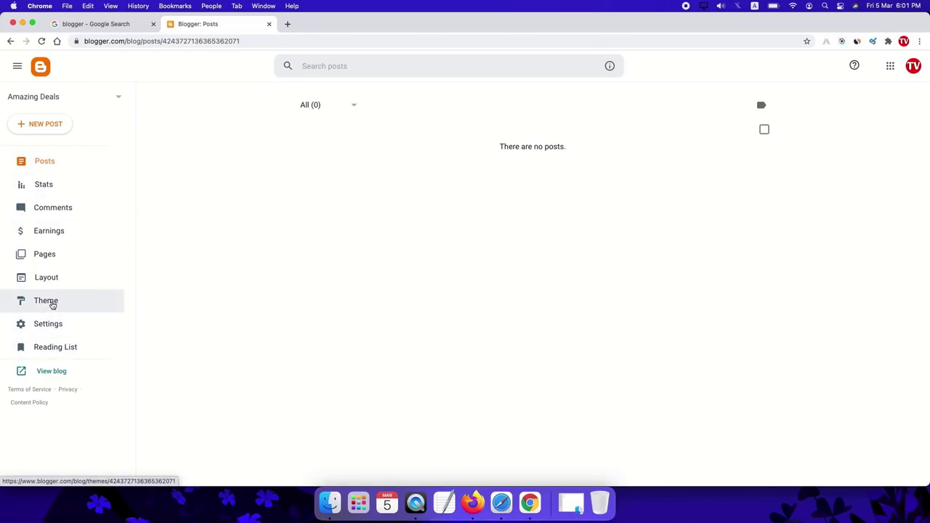
# - Restore the blog's theme by uploading the e-commerce.xml file
pyautogui.click(51, 303)
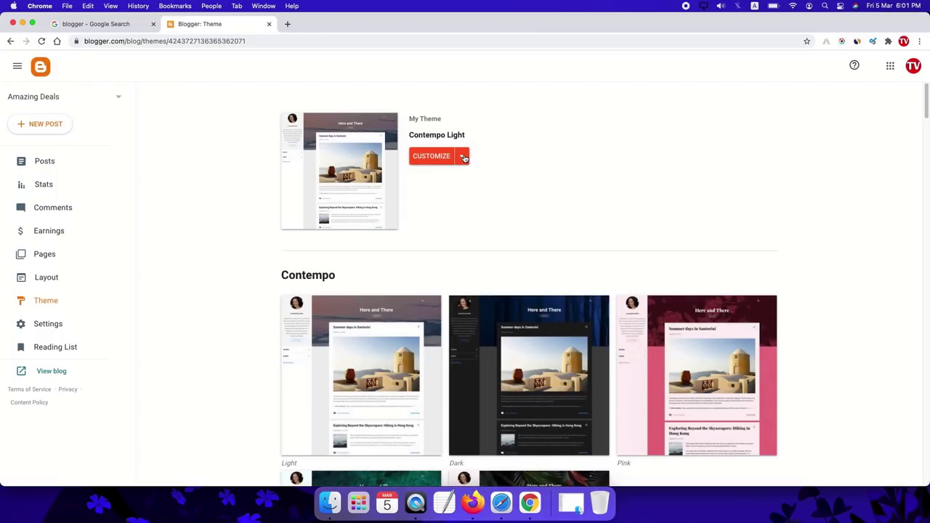
pyautogui.click(462, 159)
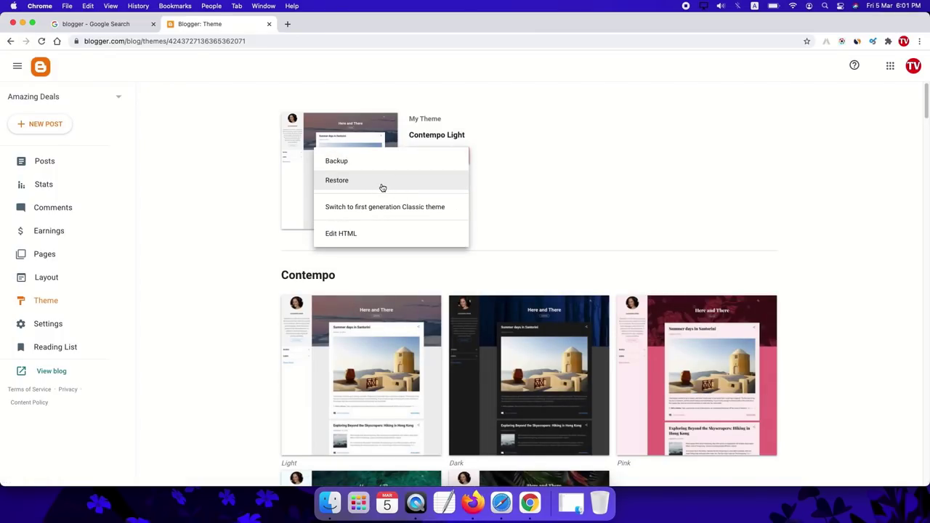
pyautogui.click(337, 180)
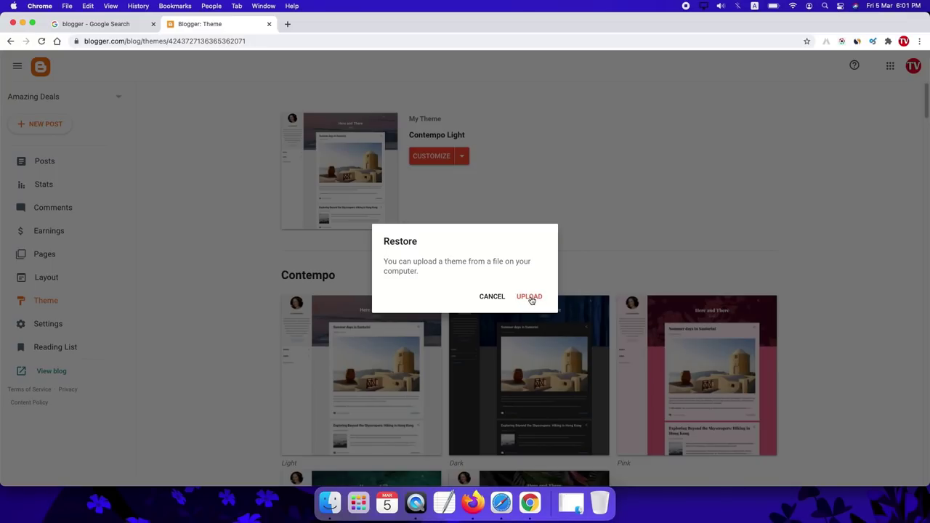
pyautogui.click(530, 297)
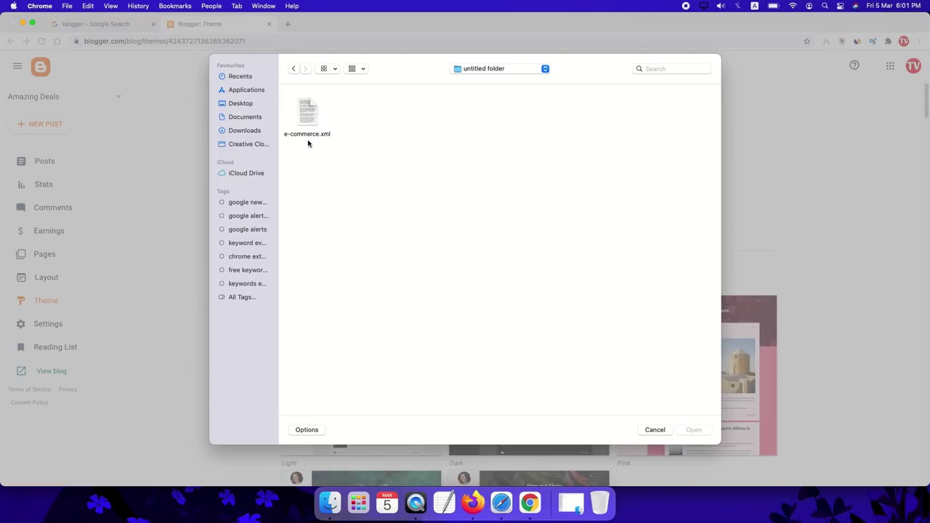
pyautogui.doubleClick(308, 110)
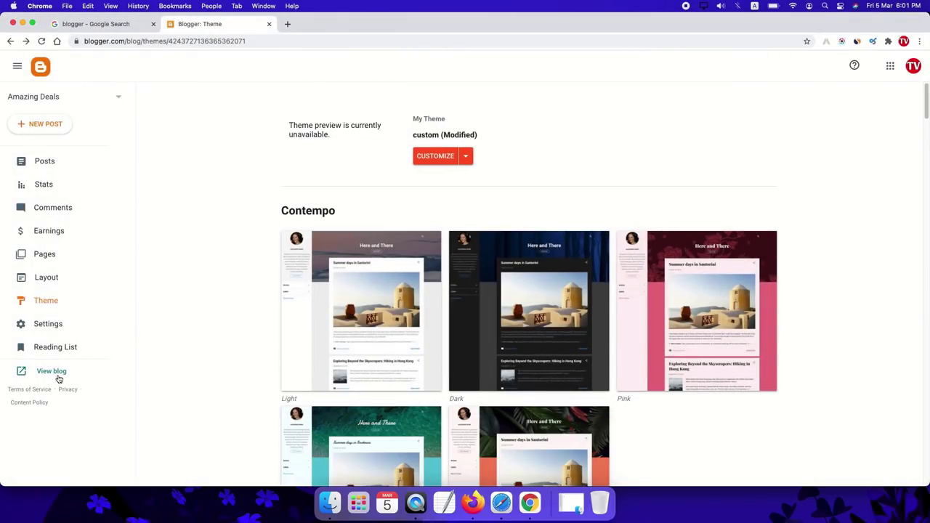
# - View the live Amazing Deals blog and look over its home page down to the footer
pyautogui.click(58, 376)
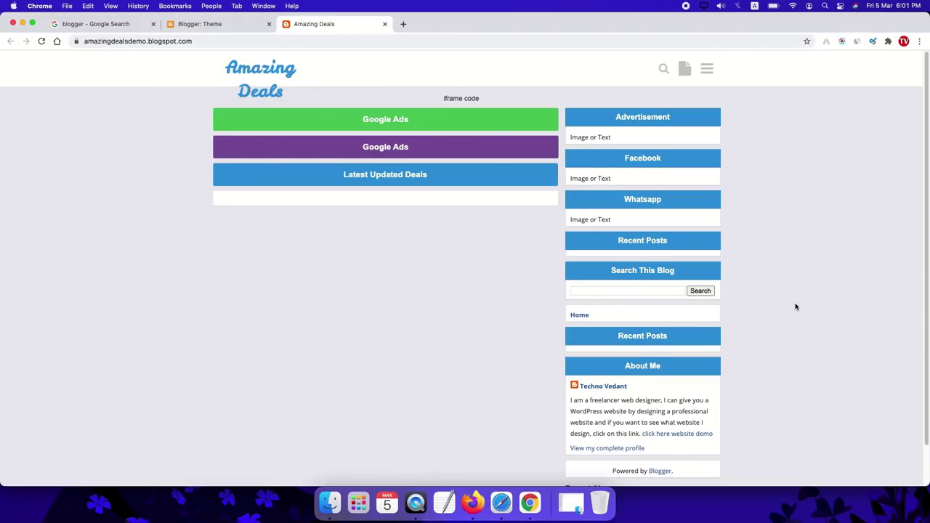
pyautogui.scroll(-2, 795, 307)
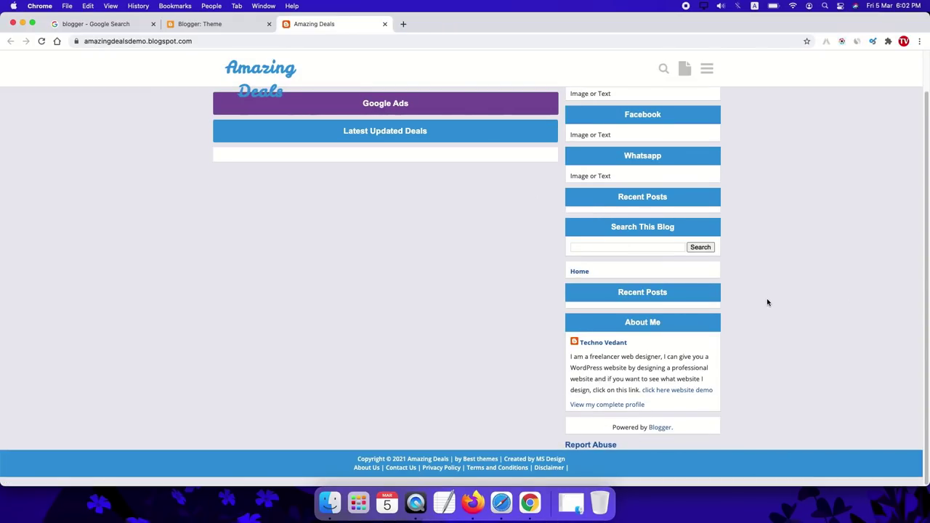
pyautogui.scroll(2, 767, 303)
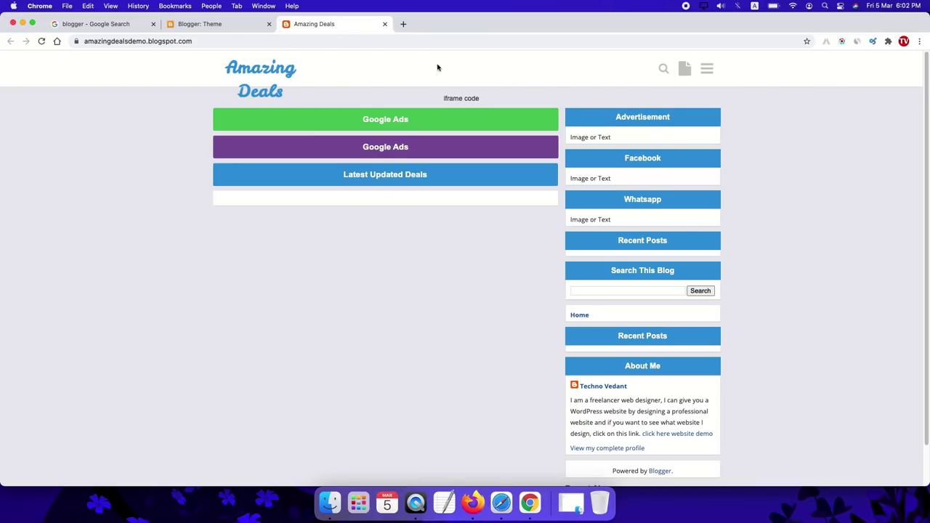
# - Open the blog's layout in Blogger and compare its header gadget with the title on the live blog
pyautogui.click(216, 26)
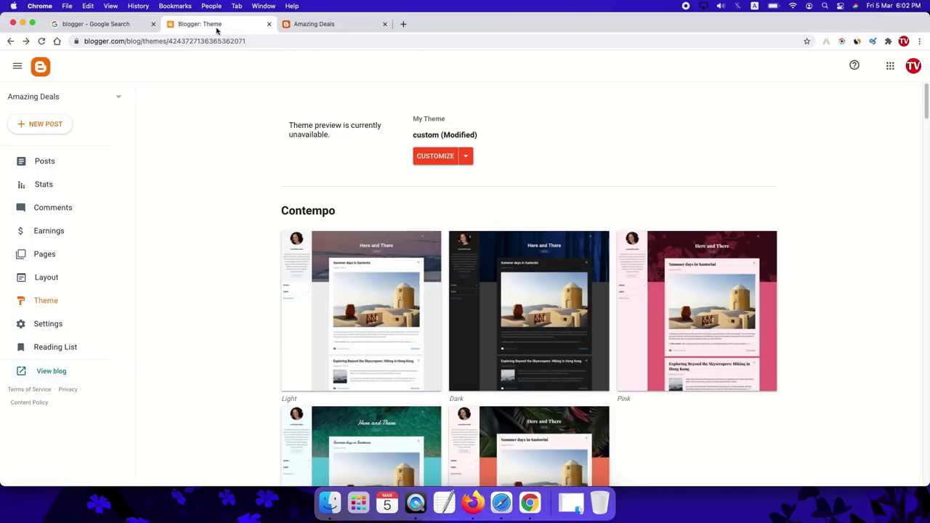
pyautogui.click(45, 277)
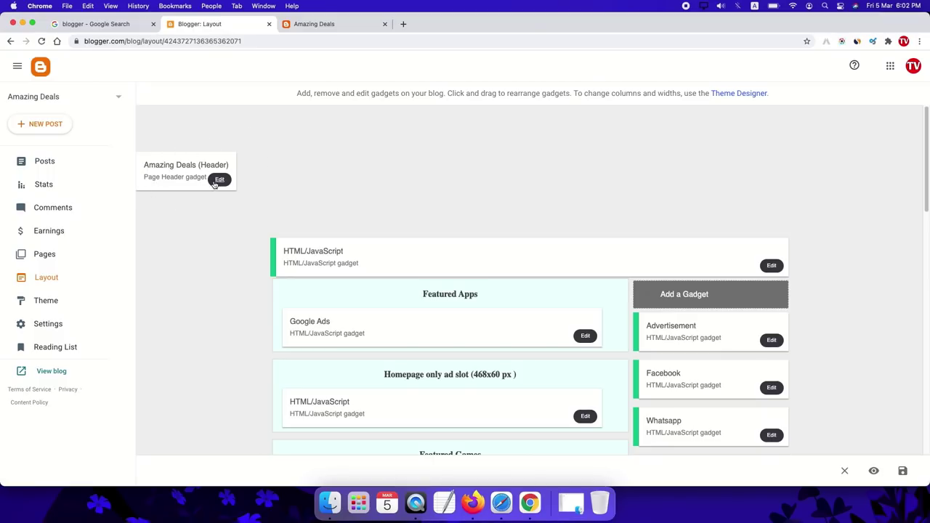
pyautogui.click(320, 24)
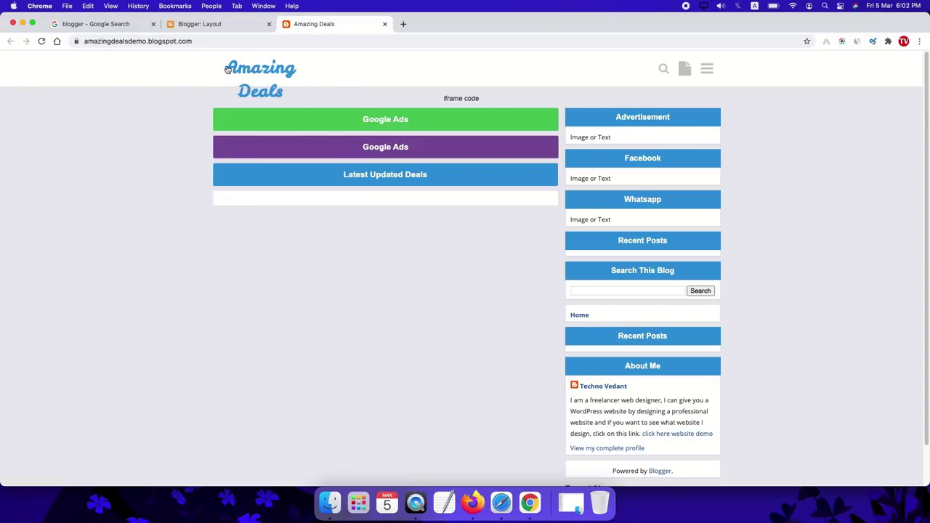
pyautogui.moveTo(228, 73); pyautogui.dragTo(330, 93)
pyautogui.click(230, 26)
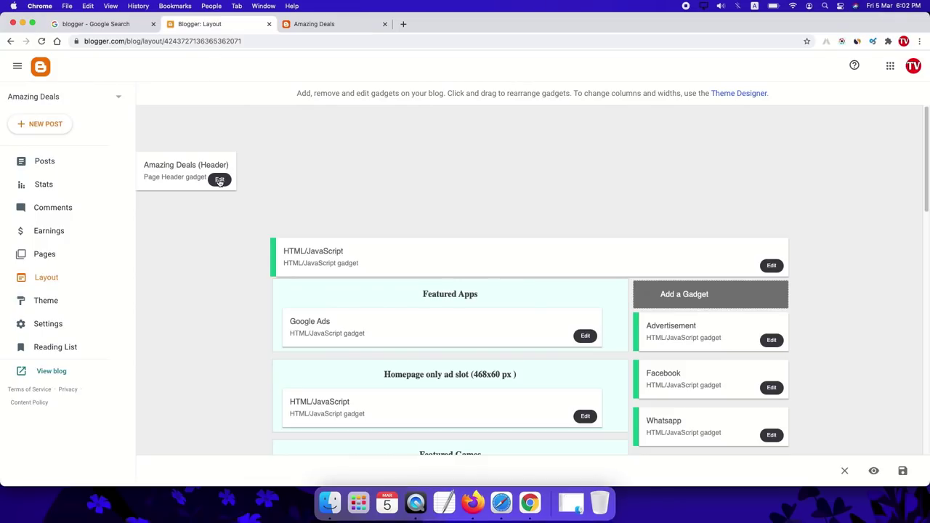
# - Open the header gadget's configuration, check the blog title field, and close it without saving
pyautogui.click(219, 181)
pyautogui.click(196, 118)
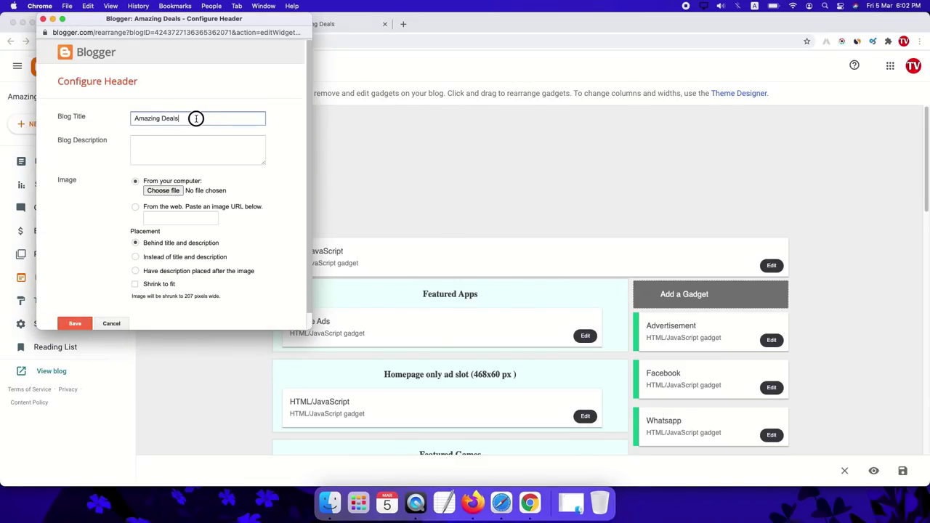
pyautogui.moveTo(162, 118); pyautogui.dragTo(123, 118)
pyautogui.keyDown('shift'); pyautogui.click(226, 119); pyautogui.keyUp('shift')
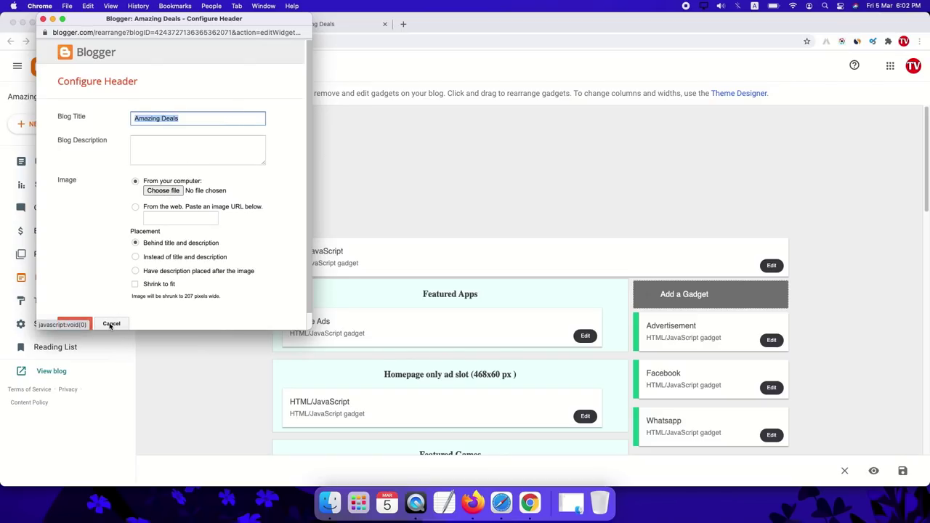
pyautogui.click(111, 324)
# - Find the "iframe code" placeholder on the live blog, check its HTML/JavaScript gadget's content in the layout, and close it without saving
pyautogui.click(313, 24)
pyautogui.click(451, 97)
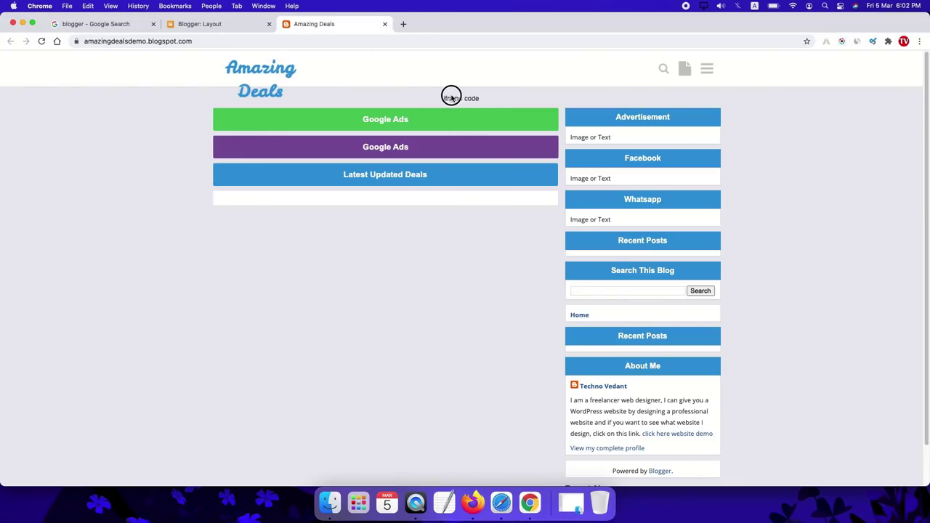
pyautogui.click(187, 25)
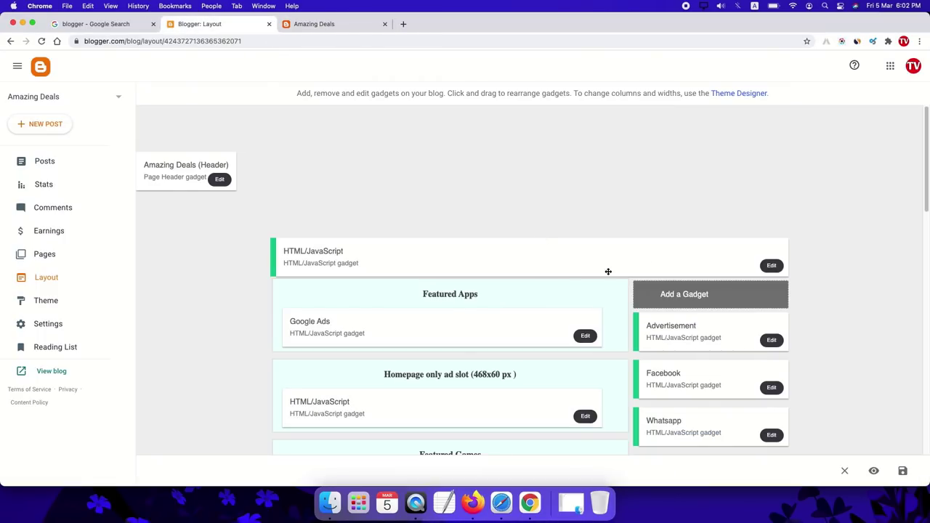
pyautogui.click(772, 266)
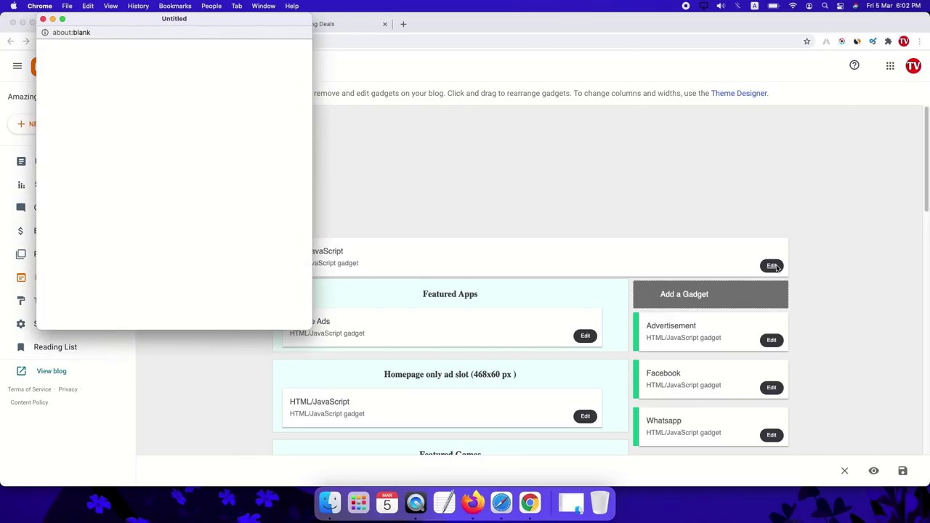
pyautogui.moveTo(121, 156); pyautogui.dragTo(39, 152)
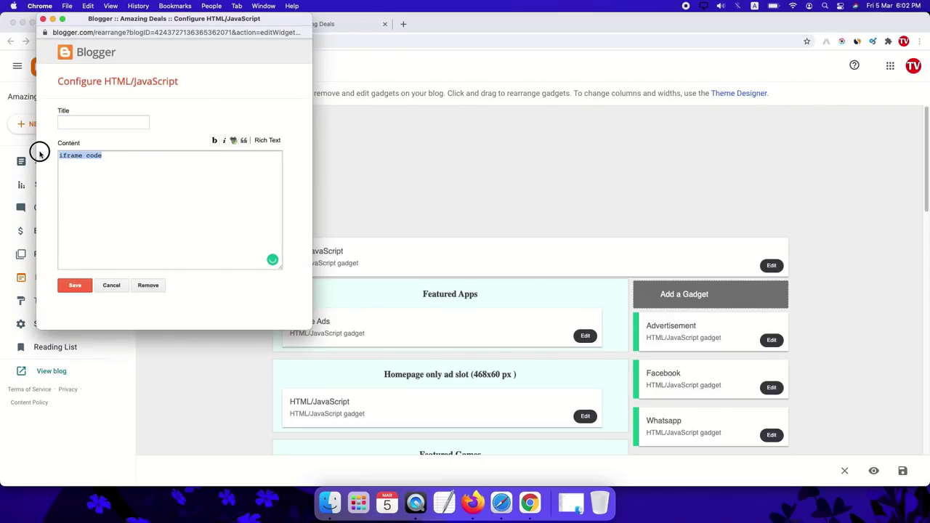
pyautogui.click(111, 285)
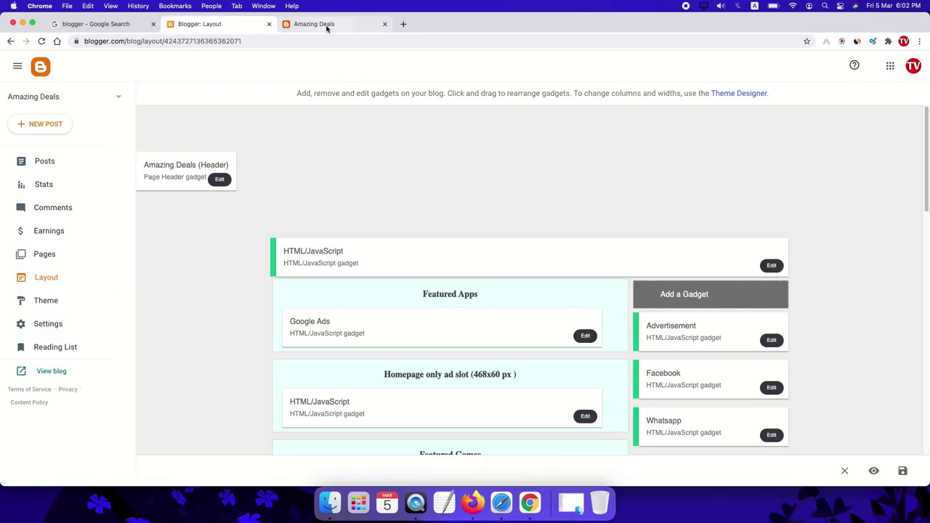
# - Return to the live blog and check the page icon in its header
pyautogui.click(326, 24)
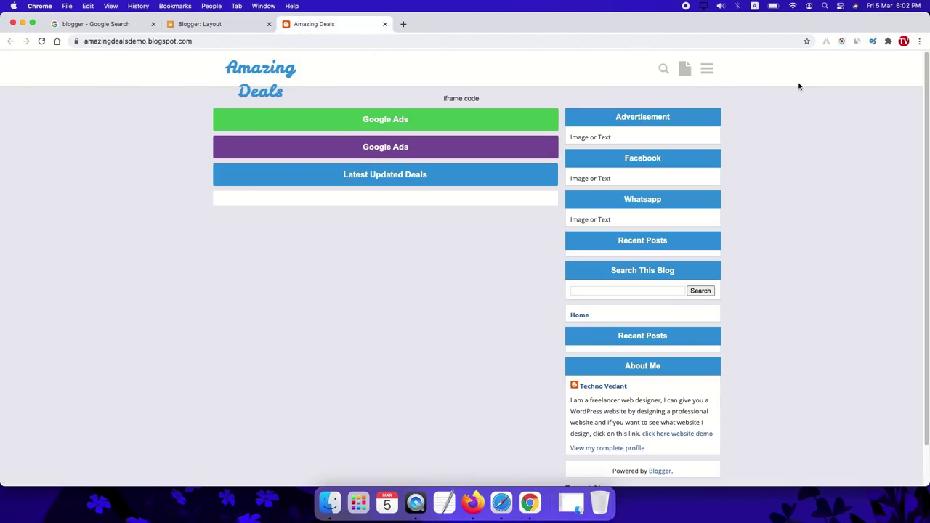
pyautogui.click(685, 71)
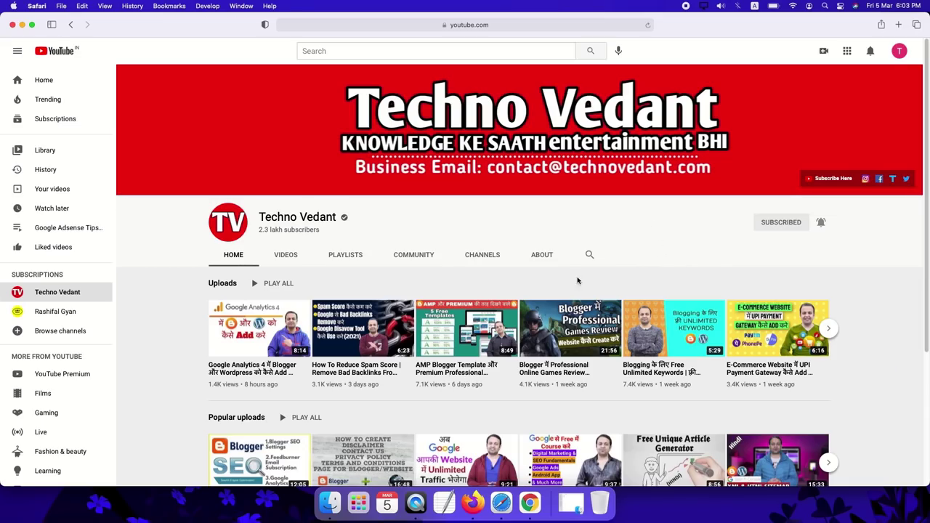
# - Search the Techno Vedant YouTube channel for "privacy policy" and look through the tutorials on creating policy and contact pages
pyautogui.click(590, 254)
pyautogui.write('privacy policy')
pyautogui.press('Return')
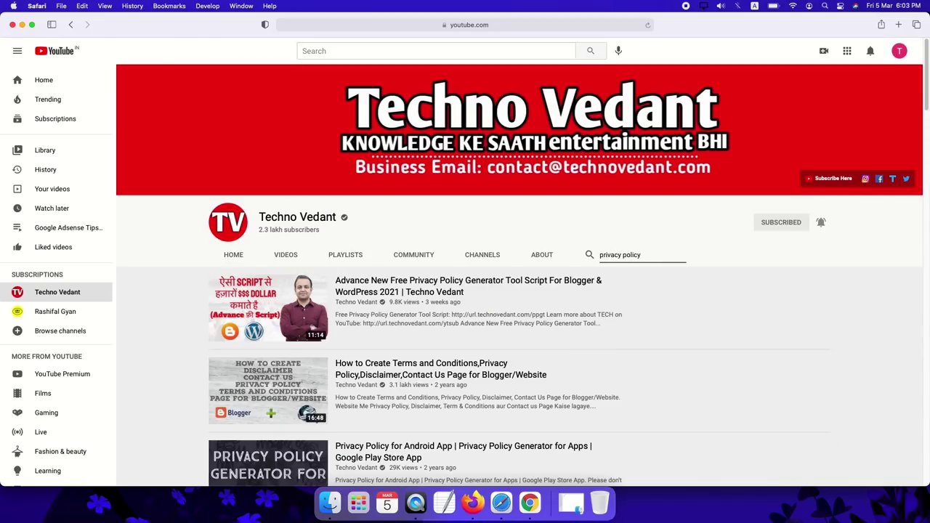
pyautogui.moveTo(597, 293)
pyautogui.scroll(-2, 129, 361)
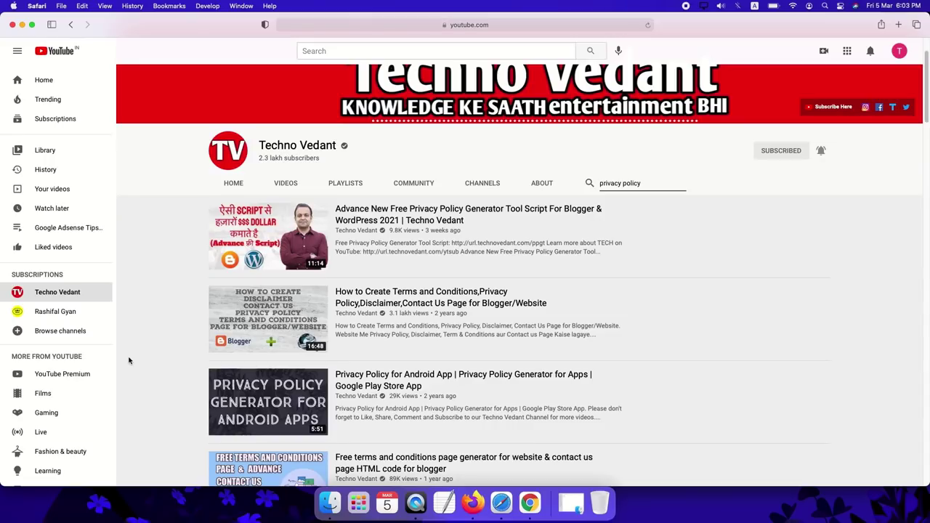
pyautogui.scroll(-2, 152, 356)
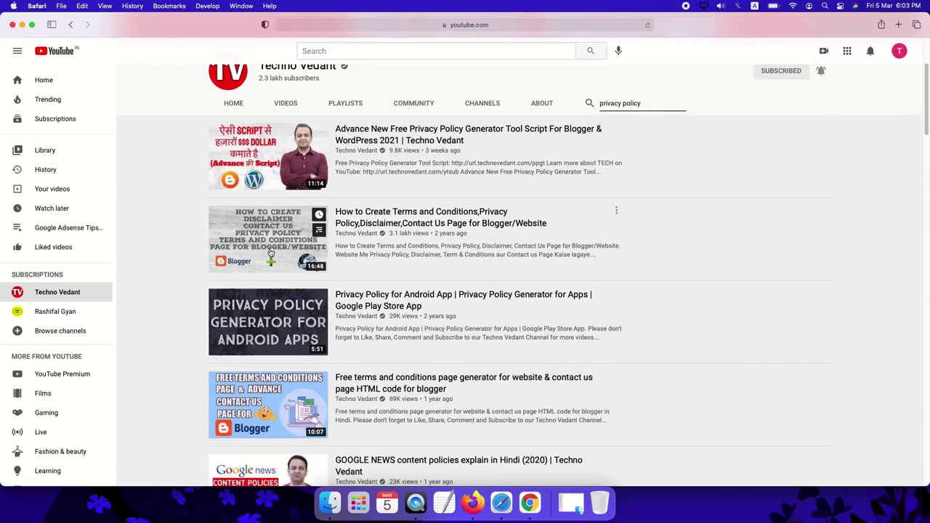
pyautogui.moveTo(490, 242)
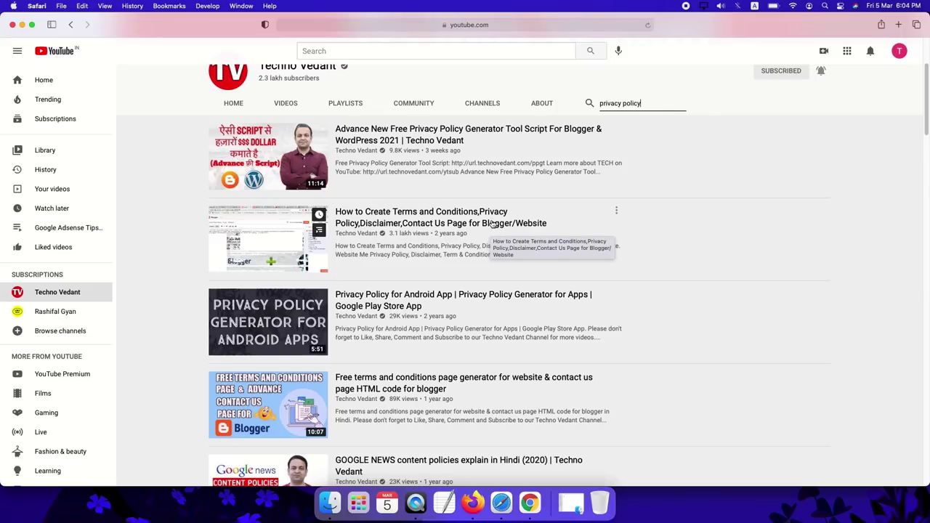
pyautogui.moveTo(494, 396)
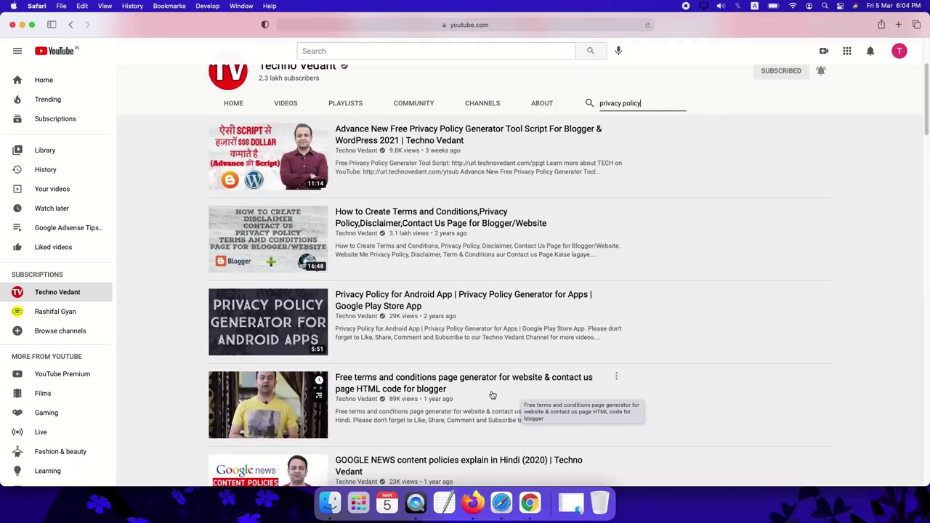
pyautogui.moveTo(639, 212)
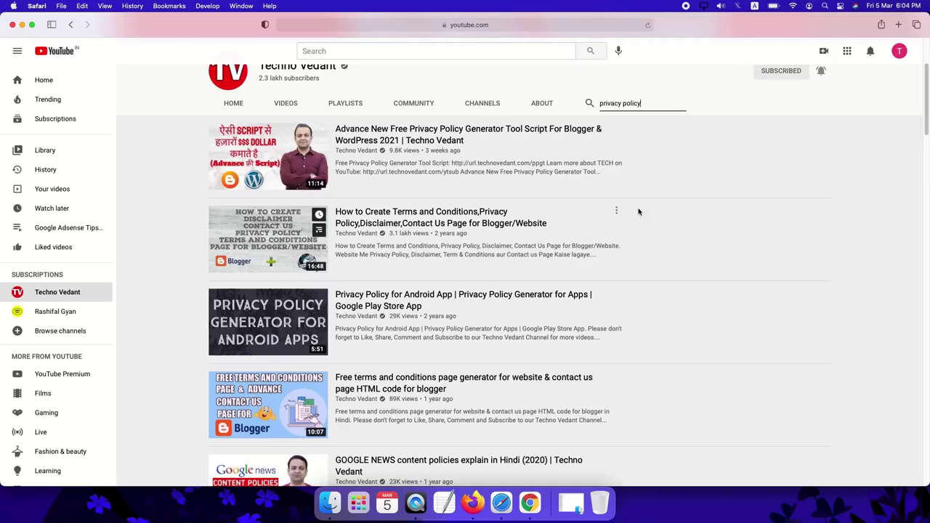
# - Switch to Chrome and create a new Blogger page titled "Conatct us"
pyautogui.click(530, 503)
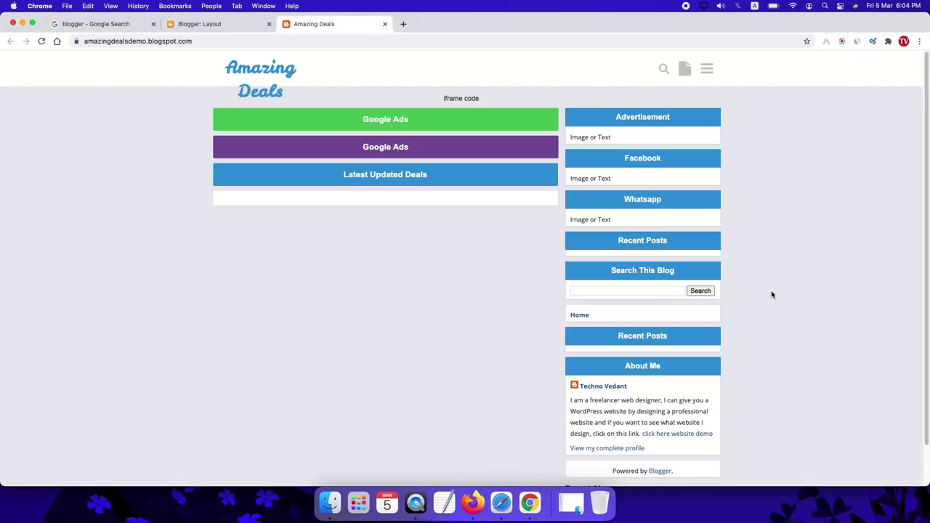
pyautogui.click(207, 28)
pyautogui.click(53, 255)
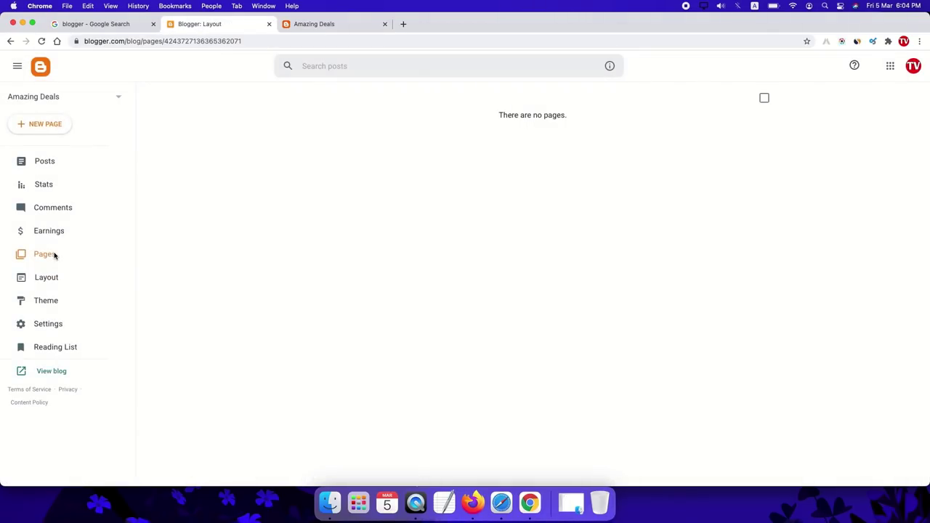
pyautogui.click(36, 123)
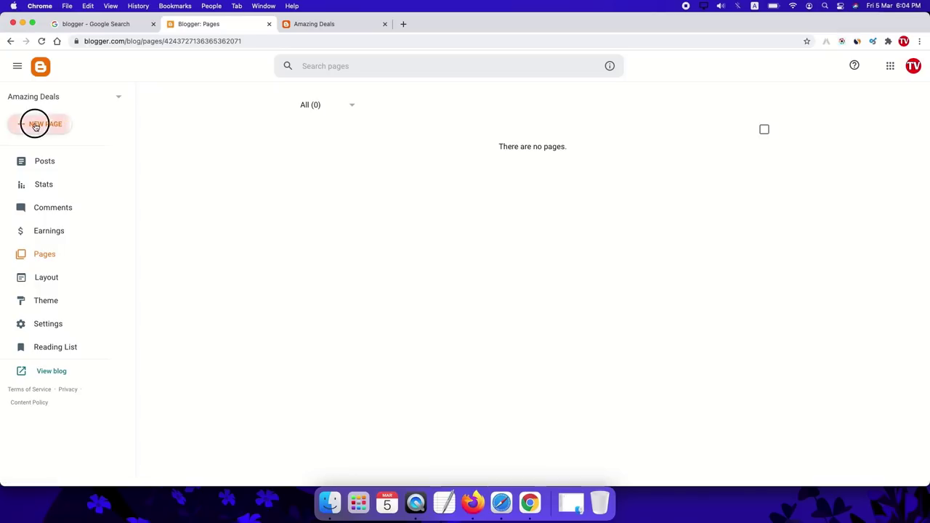
pyautogui.click(36, 101)
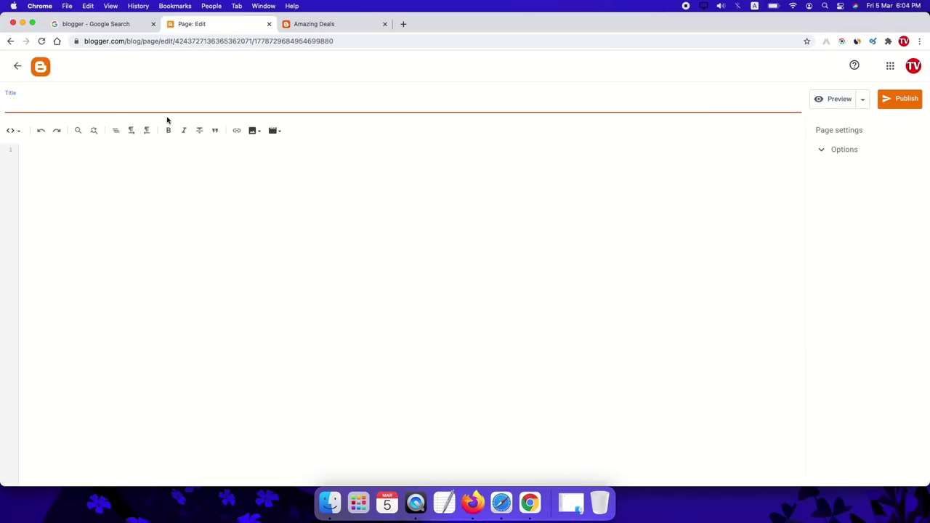
pyautogui.write('Conatct us')
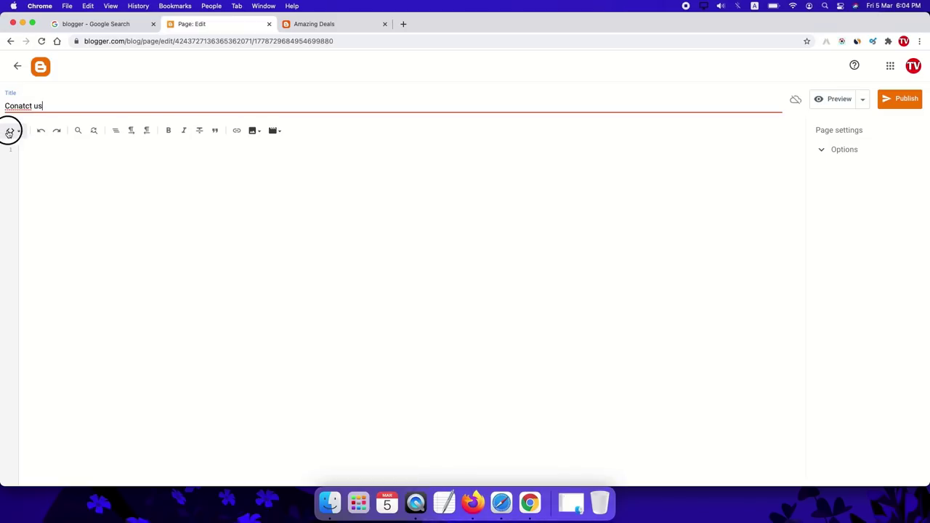
# - Change the page editor to Compose view, enter "Conatct us" as the body text, and publish the page
pyautogui.click(13, 131)
pyautogui.click(35, 159)
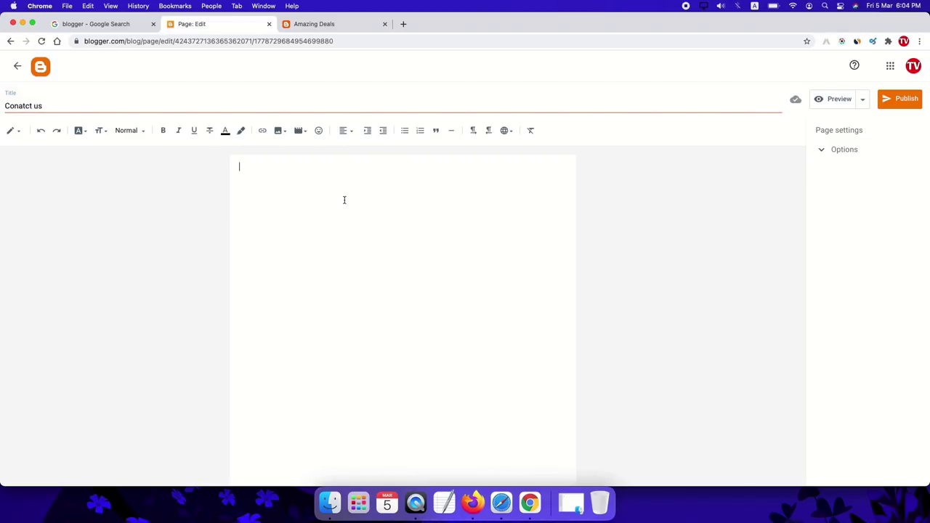
pyautogui.write('Conatct us')
pyautogui.click(901, 101)
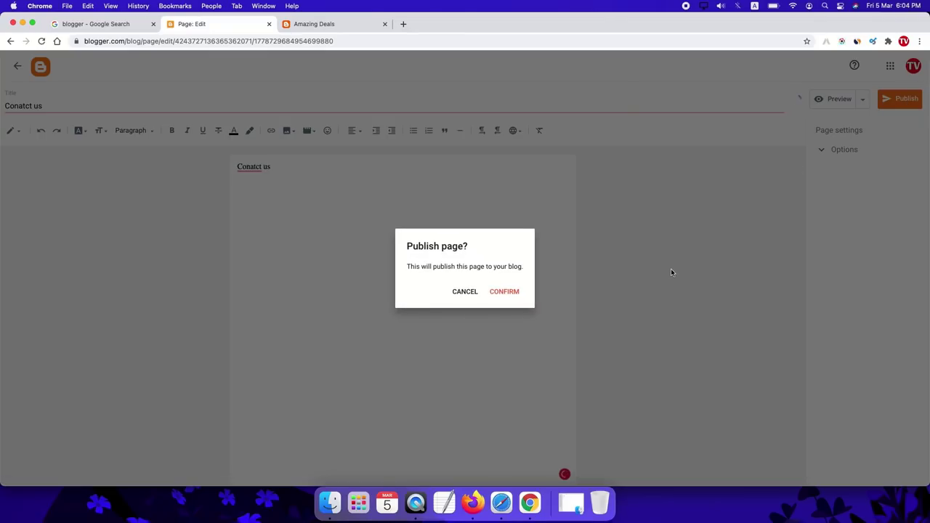
pyautogui.click(504, 292)
# - Create a new page titled "About Us" with "About Us" as the body text, and publish it
pyautogui.click(56, 129)
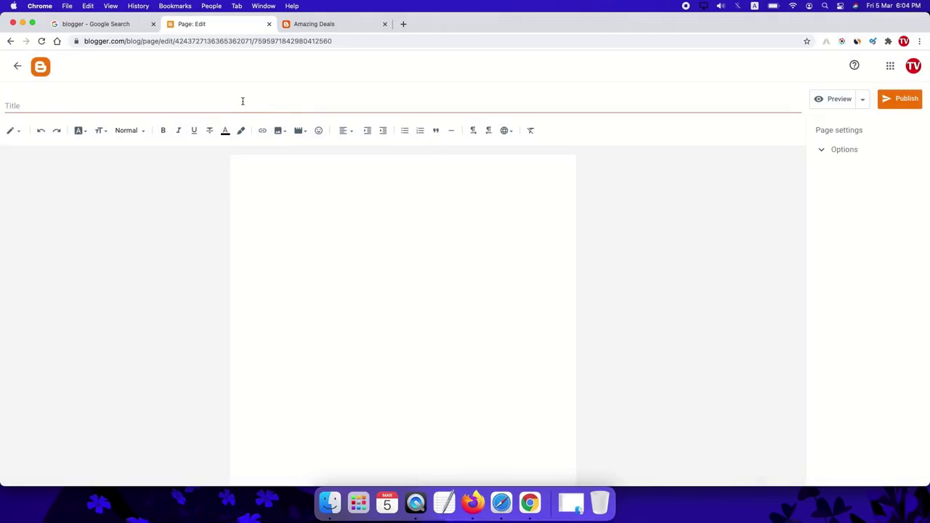
pyautogui.click(243, 101)
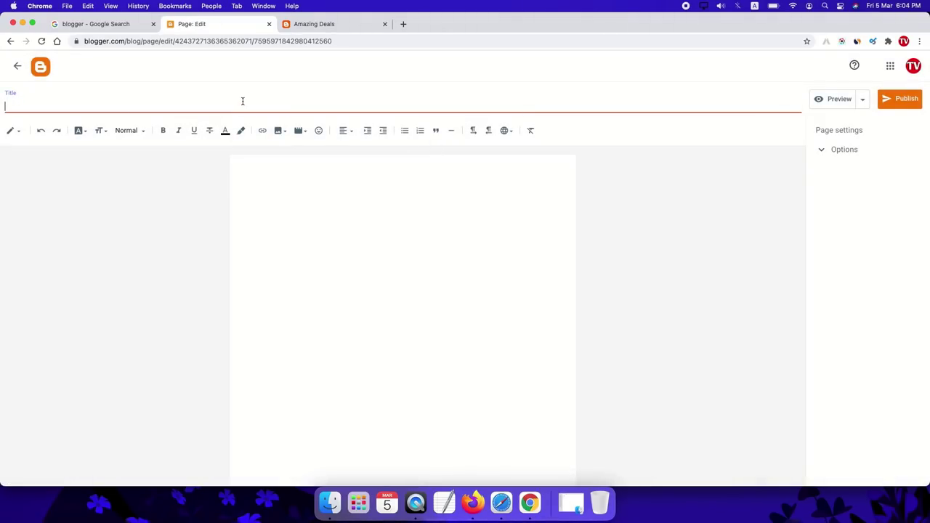
pyautogui.write('About Us')
pyautogui.click(376, 233)
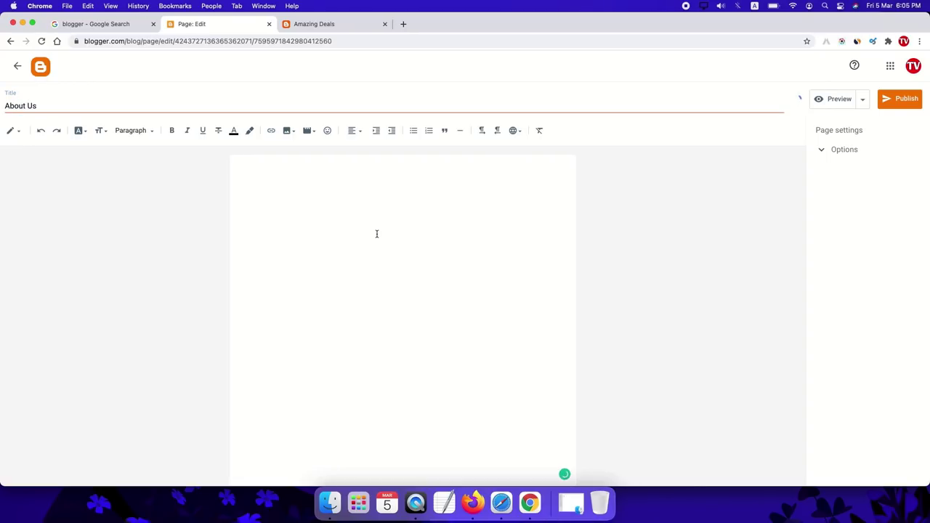
pyautogui.write('About Us')
pyautogui.click(902, 99)
pyautogui.click(502, 290)
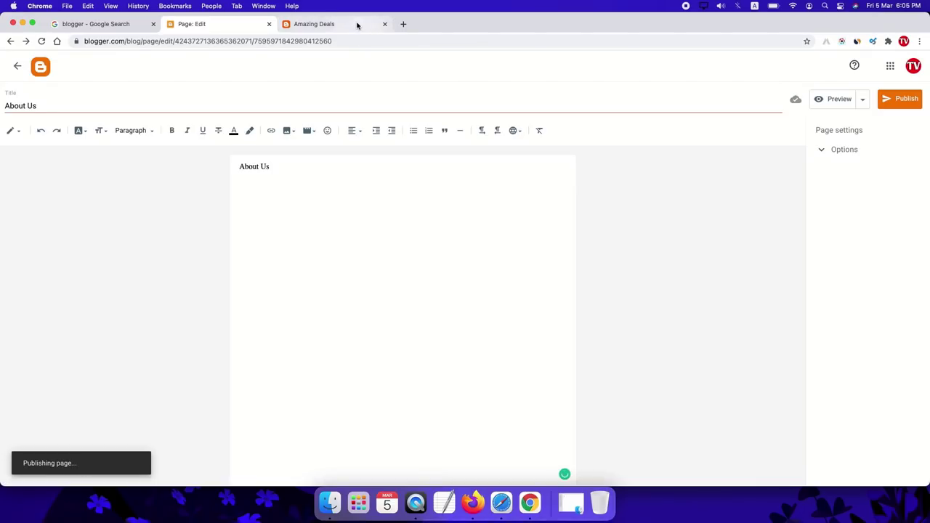
# - Check the page links menu on the live blog, and open the published About Us and Conatct us pages from the pages list
pyautogui.click(357, 26)
pyautogui.click(686, 70)
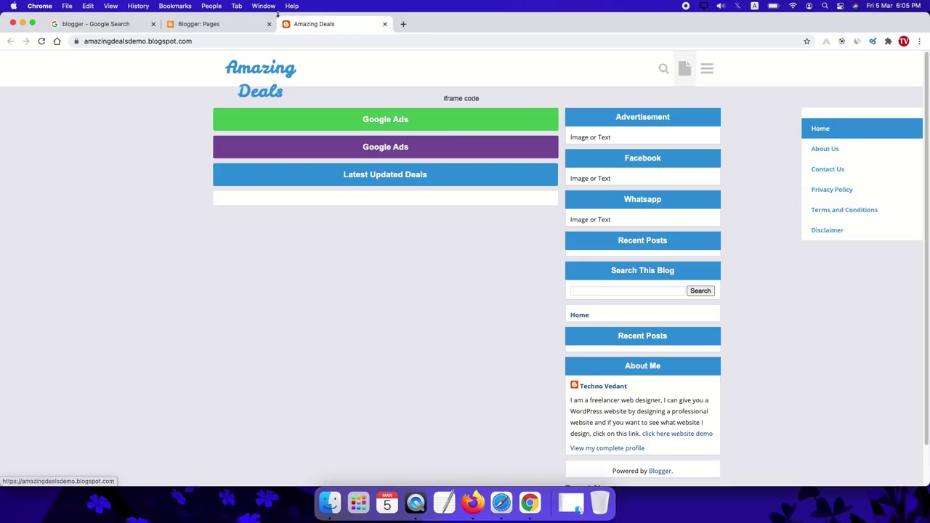
pyautogui.click(211, 24)
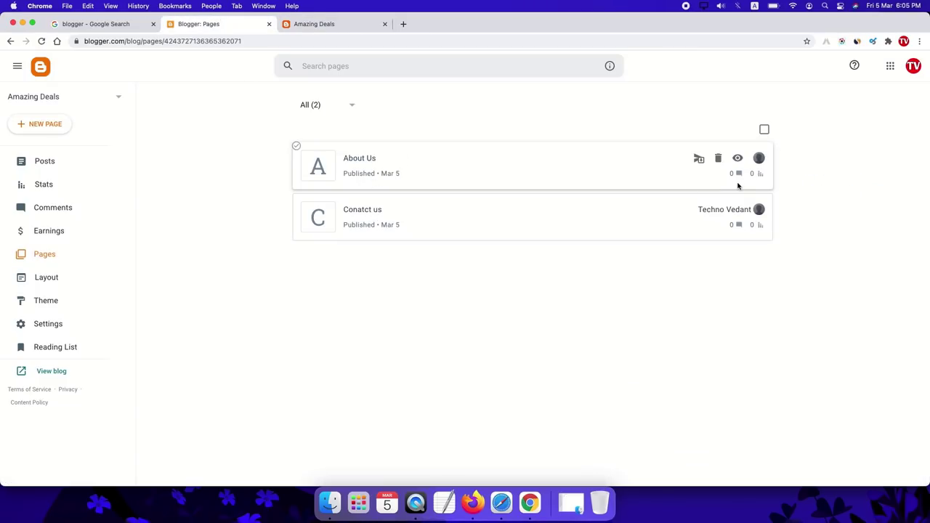
pyautogui.click(738, 158)
pyautogui.click(235, 26)
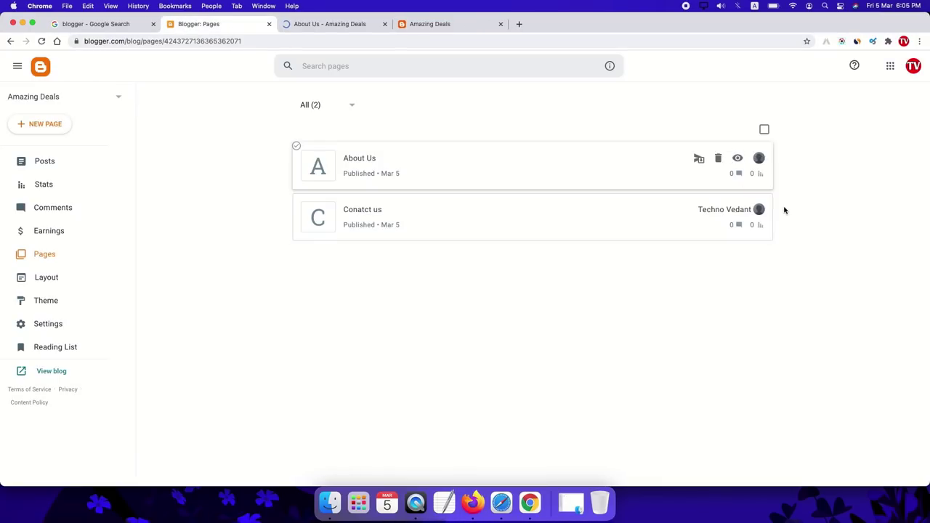
pyautogui.click(737, 209)
pyautogui.click(221, 25)
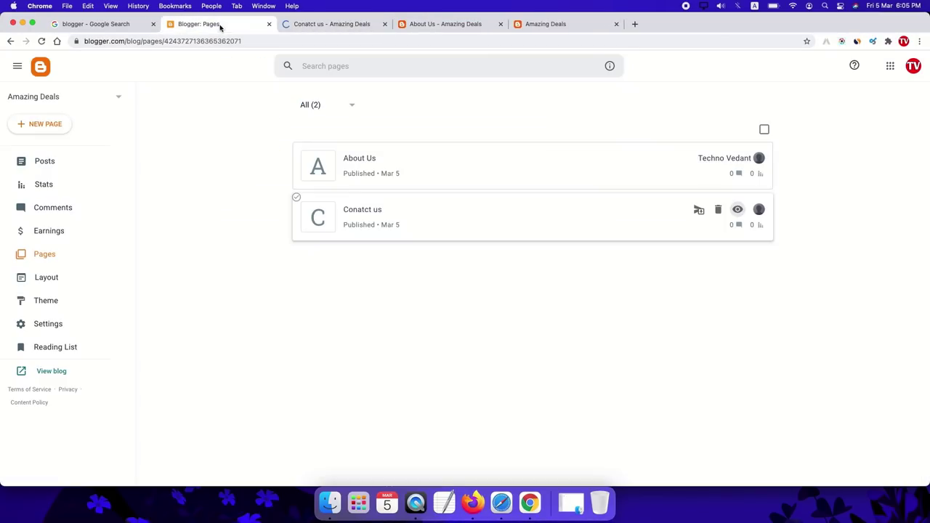
# - Open the theme's HTML for editing, search it for "about us", and select the page link entries in the Menu1 list
pyautogui.click(52, 302)
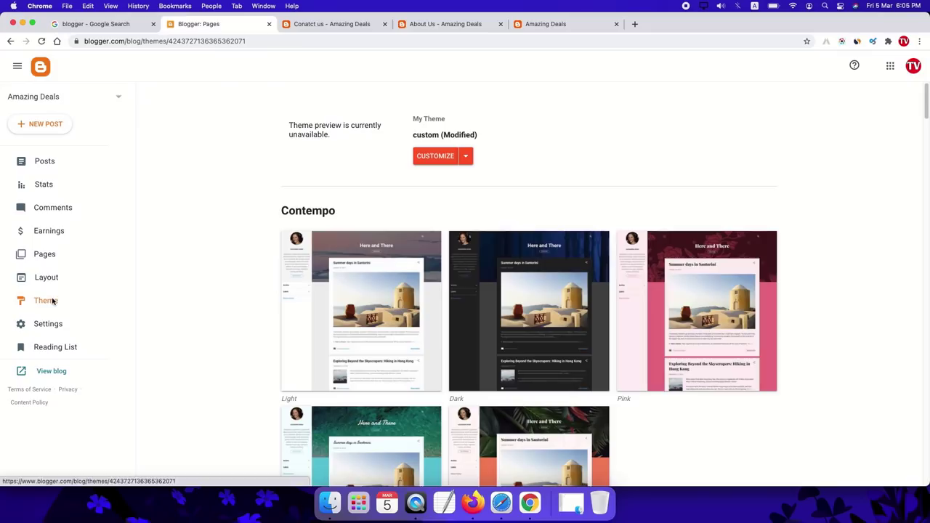
pyautogui.click(467, 157)
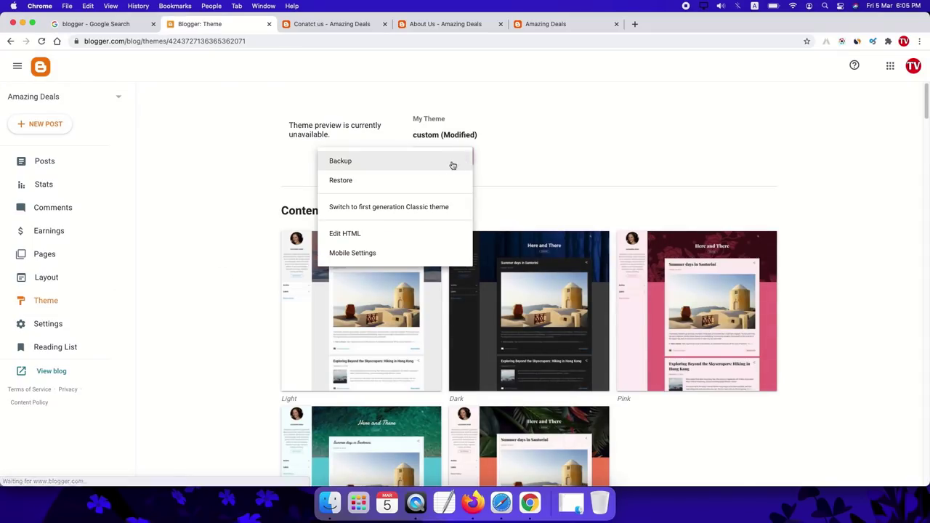
pyautogui.click(361, 235)
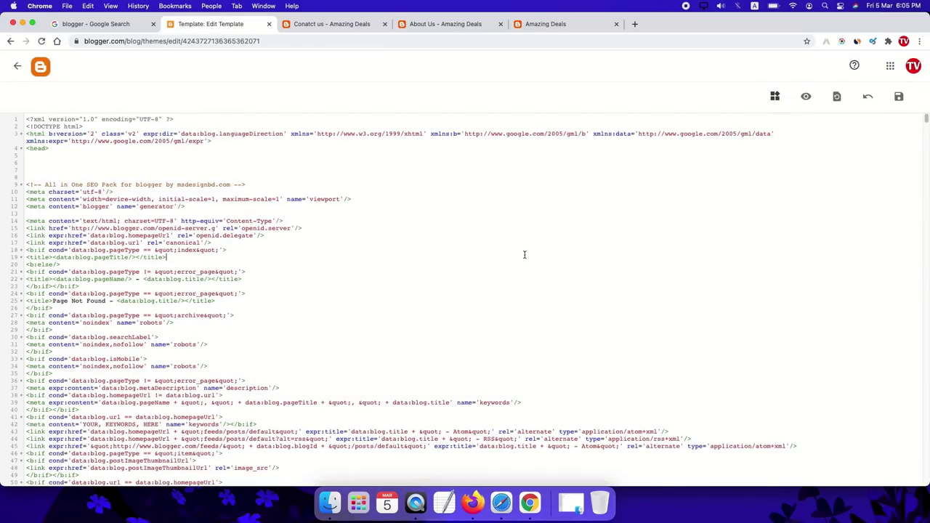
pyautogui.press('super+f')
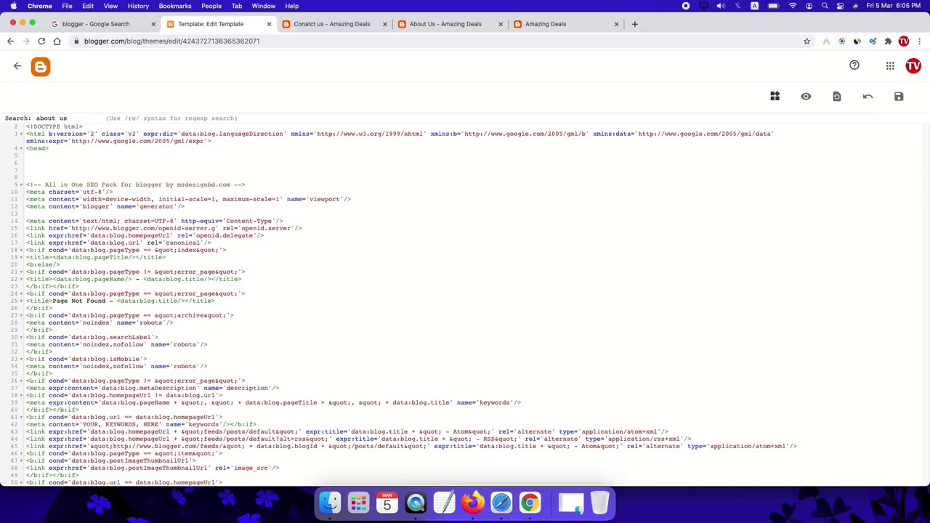
pyautogui.press('Return')
pyautogui.scroll(-5, 216, 286)
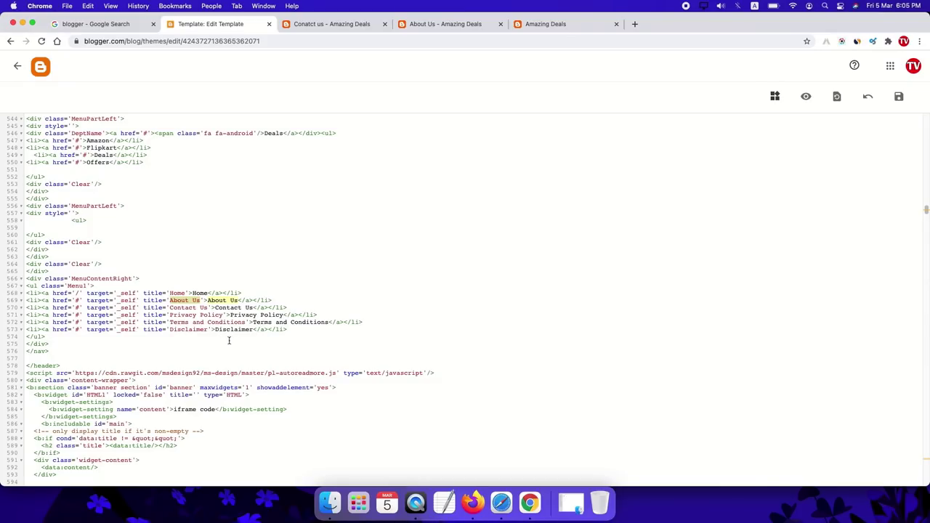
pyautogui.moveTo(302, 337); pyautogui.dragTo(31, 293)
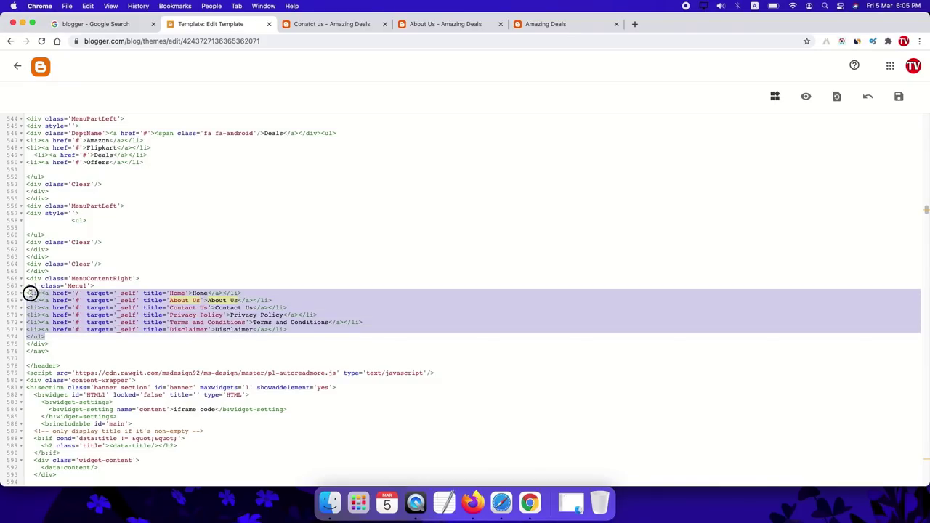
# - Compare the page links in the header menu and the footer on the live Conatct us page
pyautogui.click(305, 27)
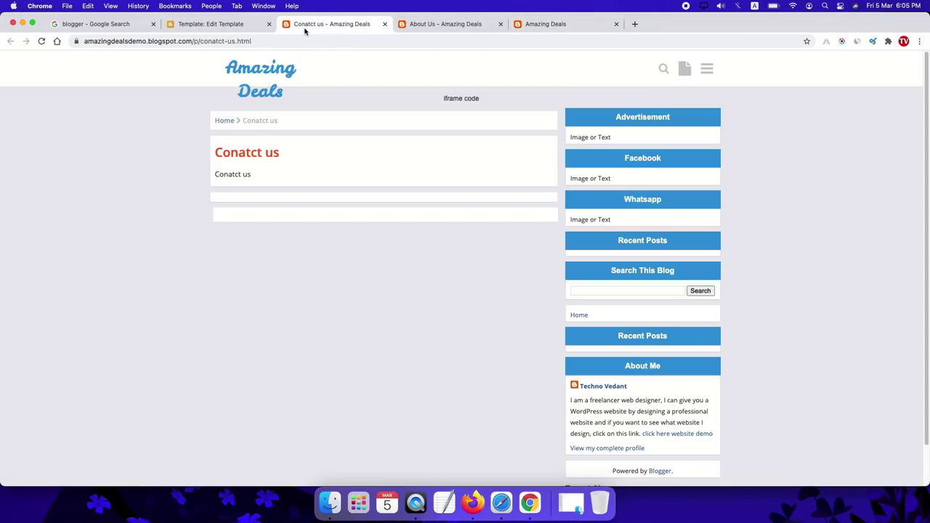
pyautogui.click(684, 70)
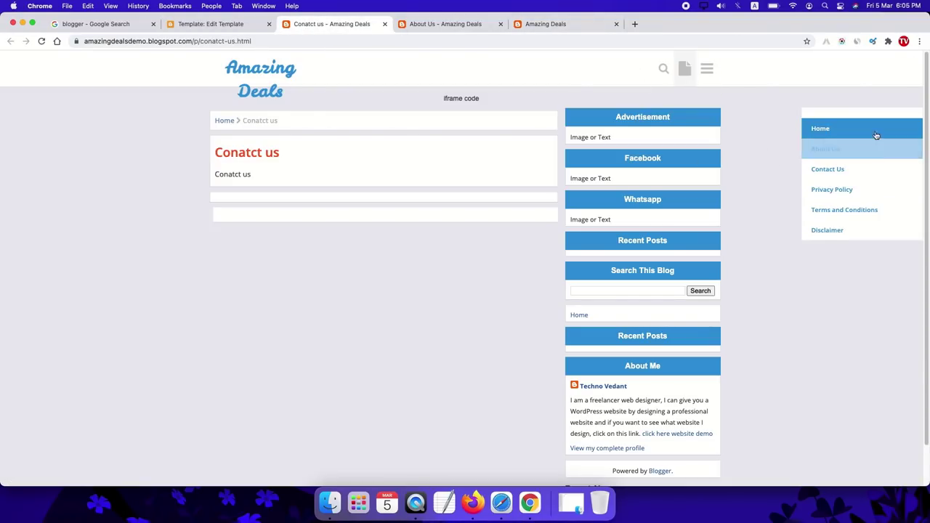
pyautogui.scroll(-2, 762, 267)
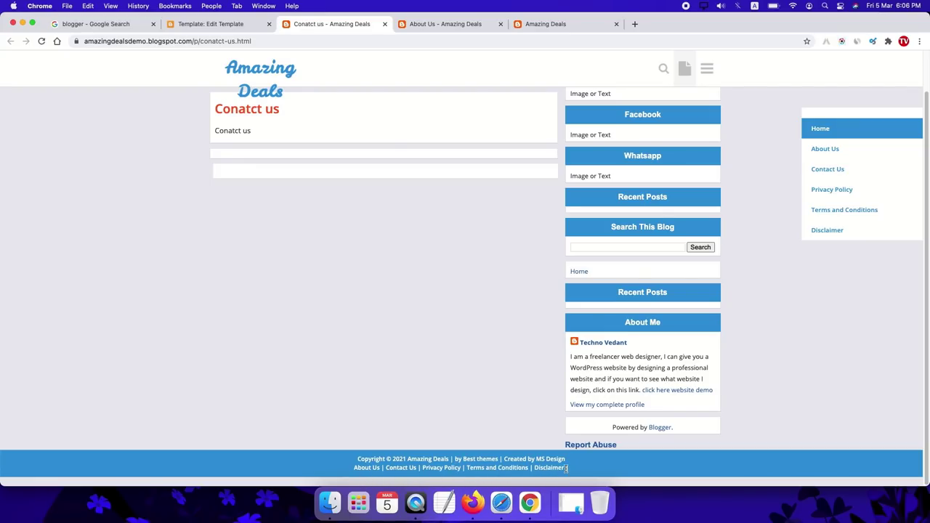
pyautogui.scroll(2, 428, 324)
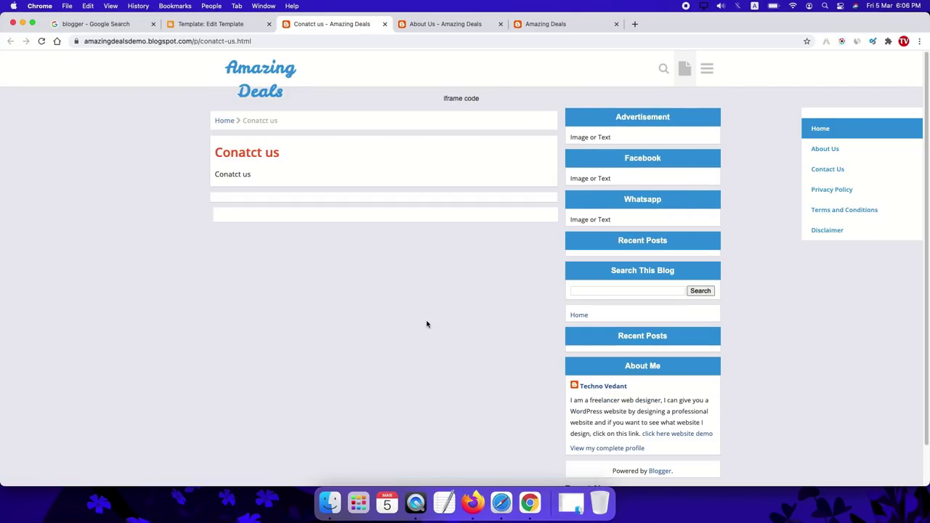
# - Copy the live About Us page's address and set it as the href of the About Us entry in the theme's Menu1 list
pyautogui.click(444, 25)
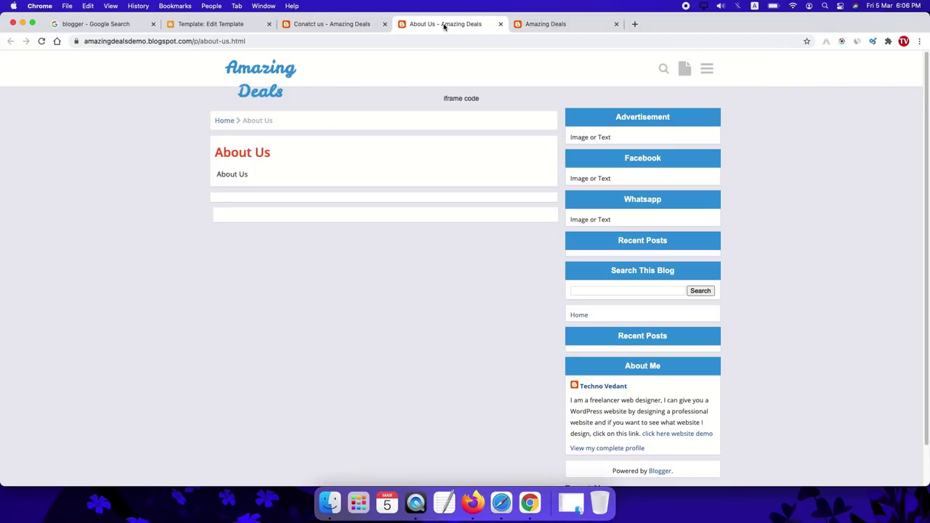
pyautogui.moveTo(247, 42); pyautogui.dragTo(68, 38)
pyautogui.rightClick(173, 49)
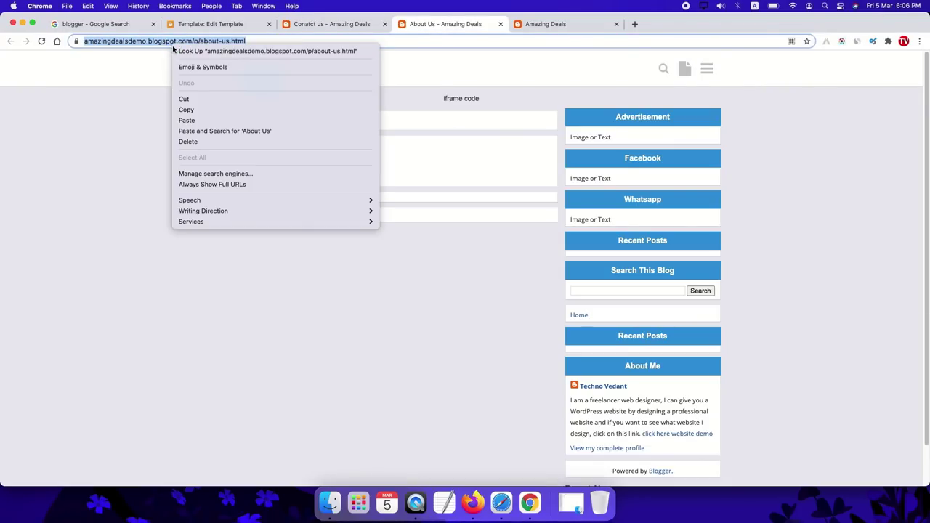
pyautogui.click(187, 109)
pyautogui.click(210, 24)
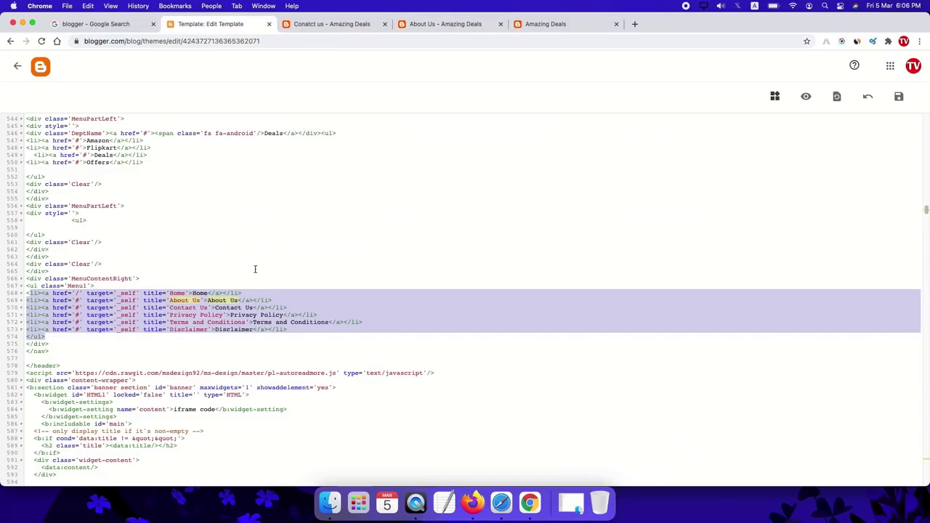
pyautogui.click(215, 306)
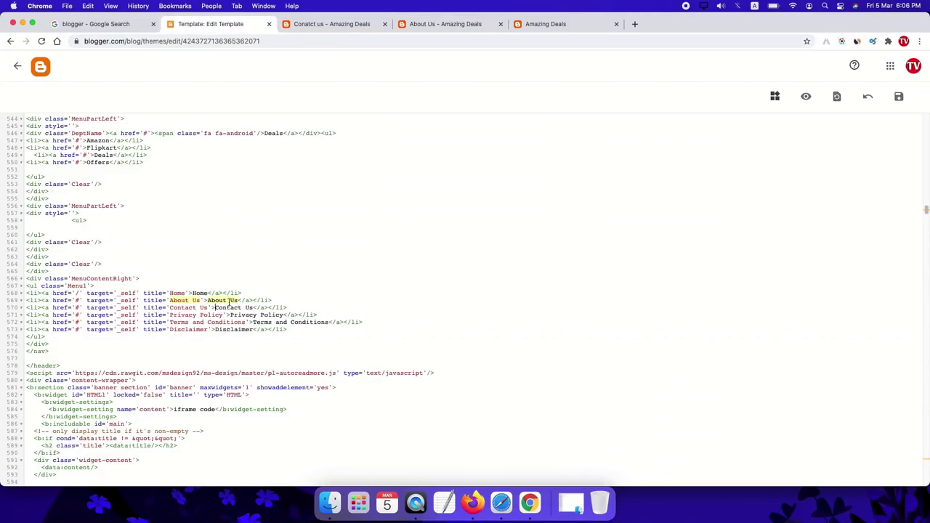
pyautogui.doubleClick(77, 300)
pyautogui.press('super+v')
pyautogui.moveTo(927, 213); pyautogui.dragTo(925, 459)
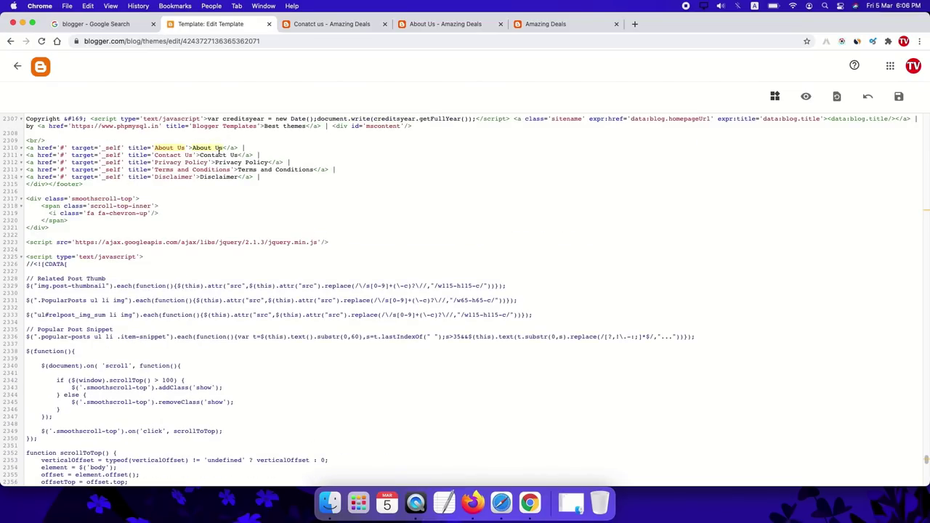
pyautogui.doubleClick(62, 148)
pyautogui.press('cmd+v')
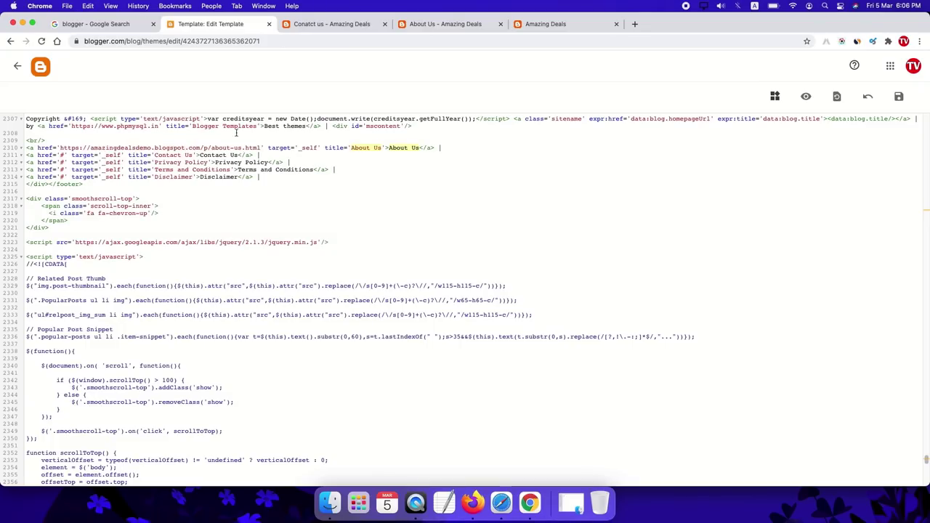
# - Copy the live Conatct us page's address and set it as the href of the footer's Contact Us link in the theme code
pyautogui.click(547, 24)
pyautogui.click(461, 24)
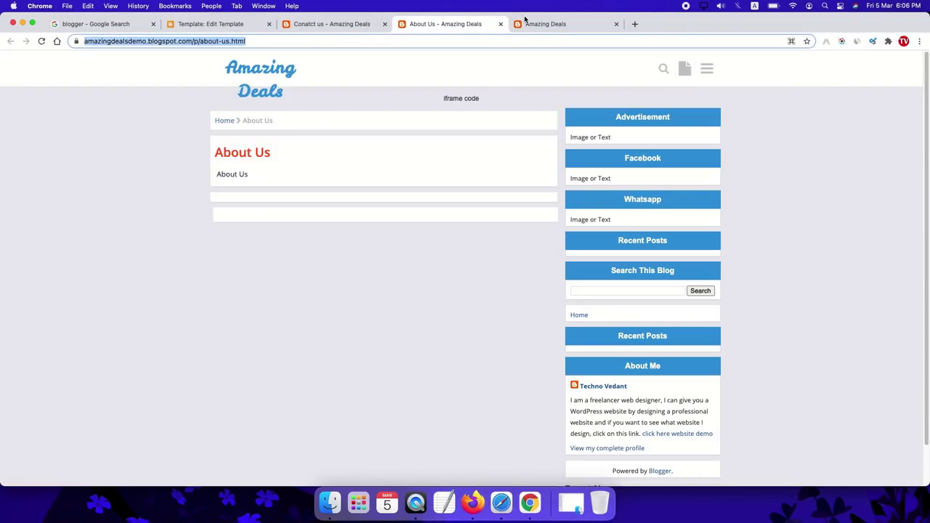
pyautogui.click(324, 25)
pyautogui.click(279, 43)
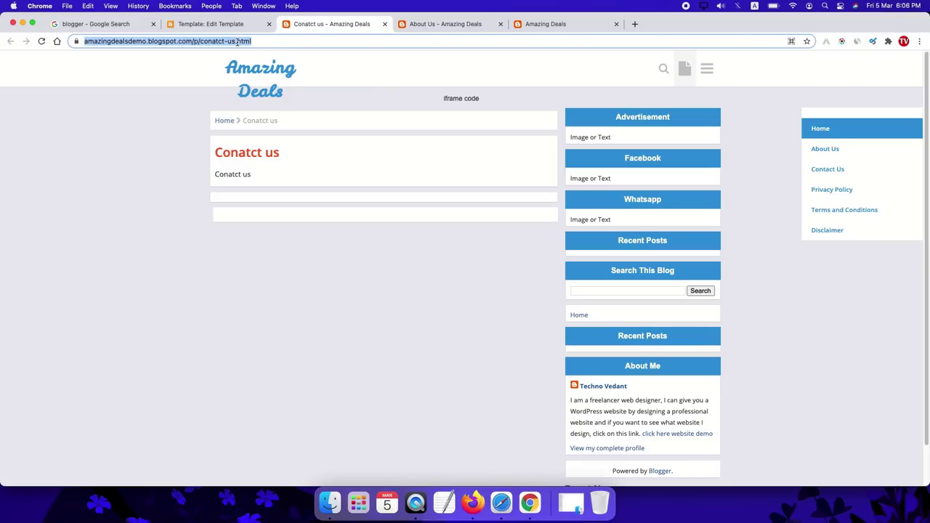
pyautogui.click(218, 25)
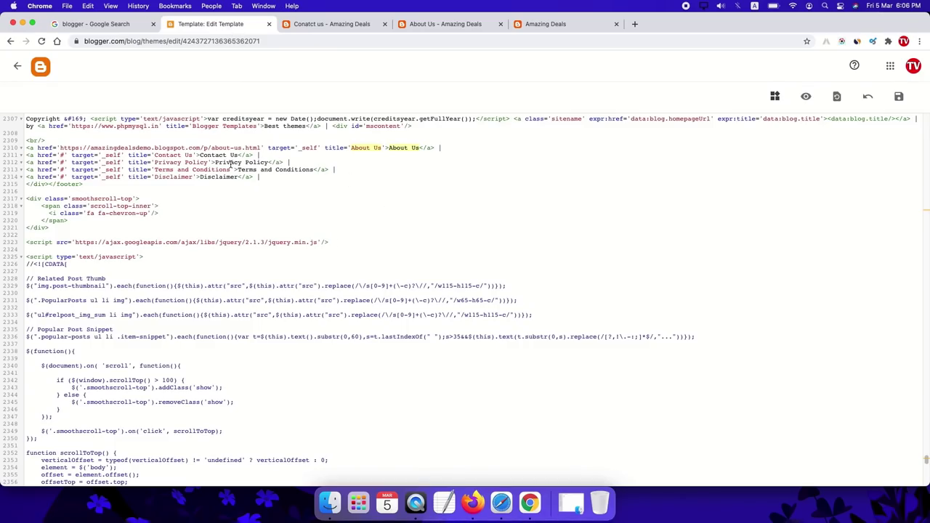
pyautogui.click(62, 154)
pyautogui.press('super+v')
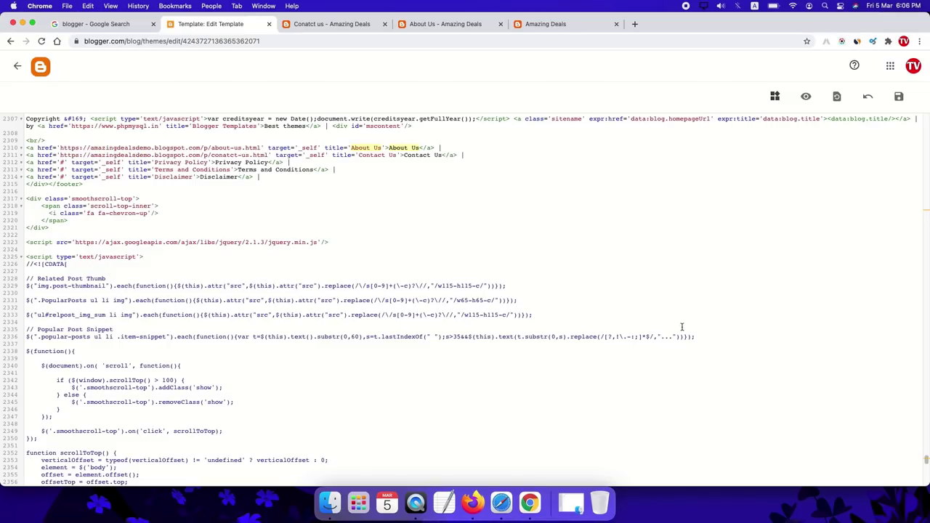
pyautogui.moveTo(926, 461); pyautogui.dragTo(920, 201)
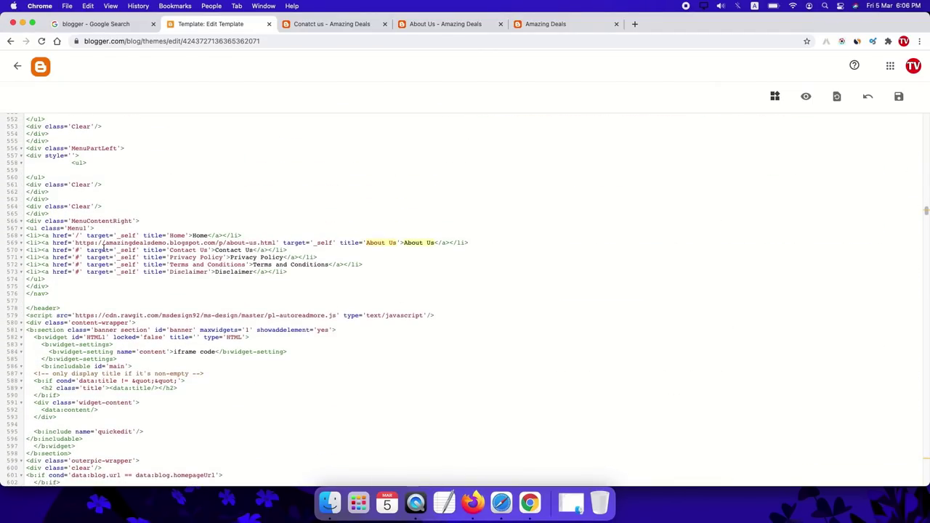
pyautogui.doubleClick(77, 249)
pyautogui.press('super+v')
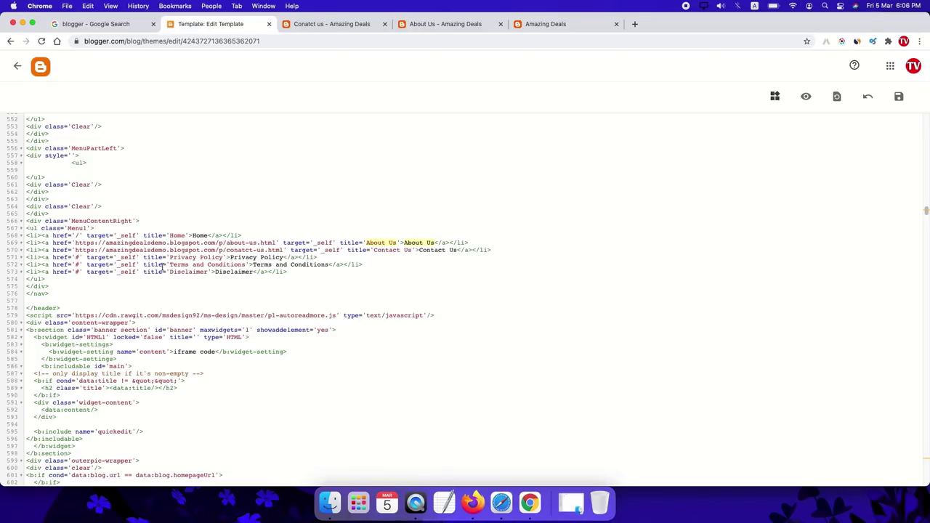
pyautogui.click(899, 96)
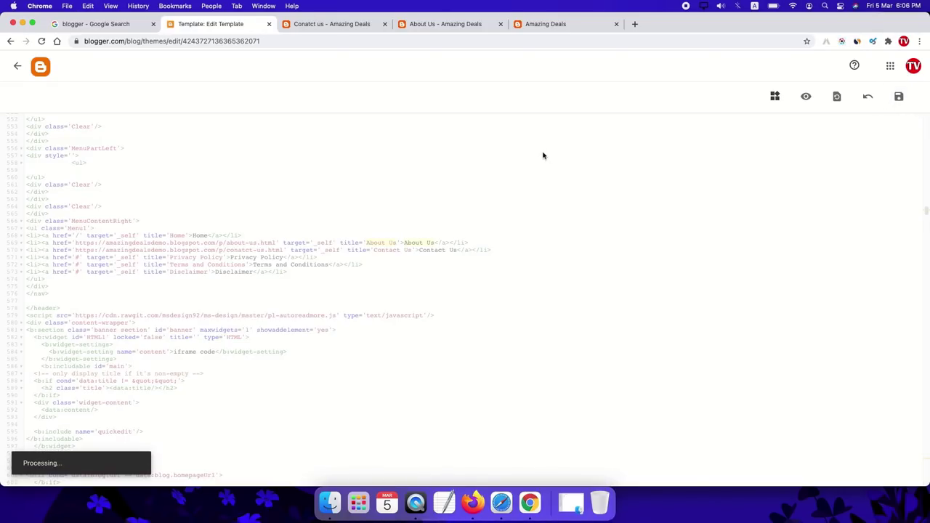
# - Reload the live blog, test the About Us and Contact Us links in its page menu, and return to the home page
pyautogui.click(327, 26)
pyautogui.click(41, 41)
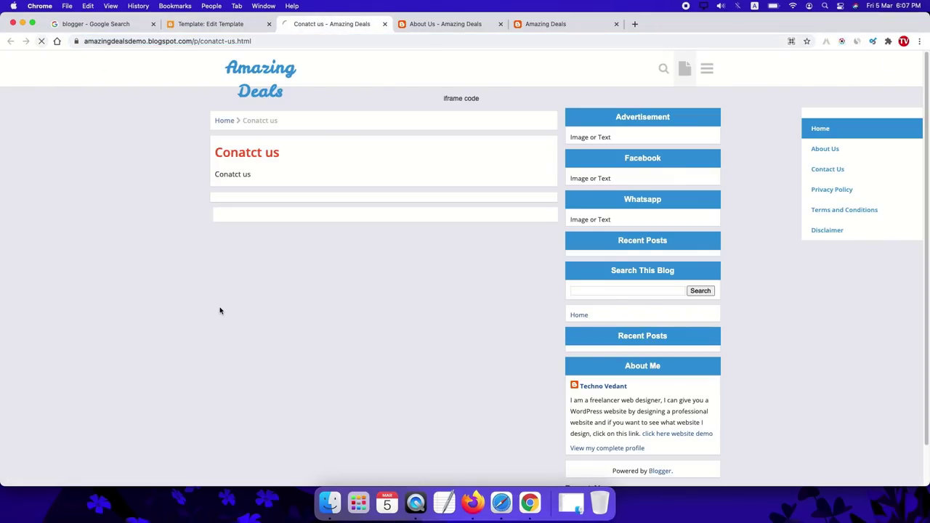
pyautogui.click(685, 69)
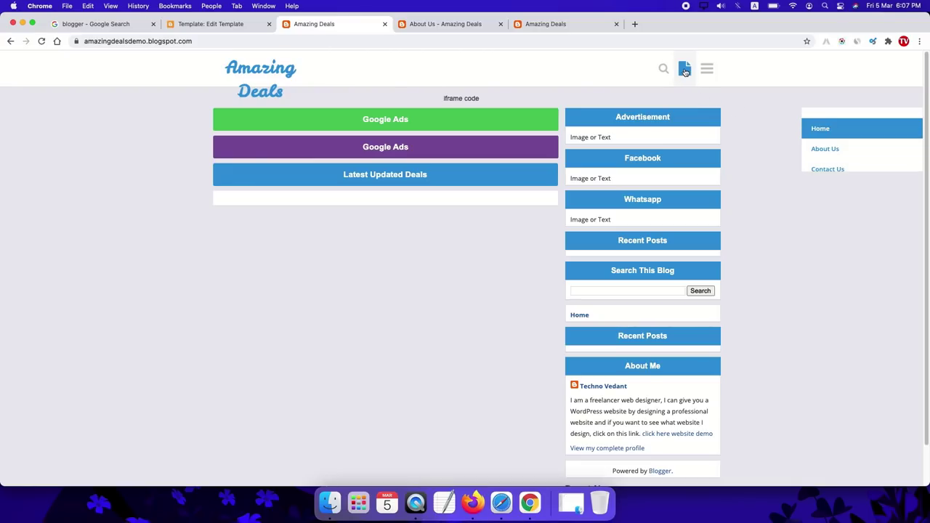
pyautogui.click(836, 154)
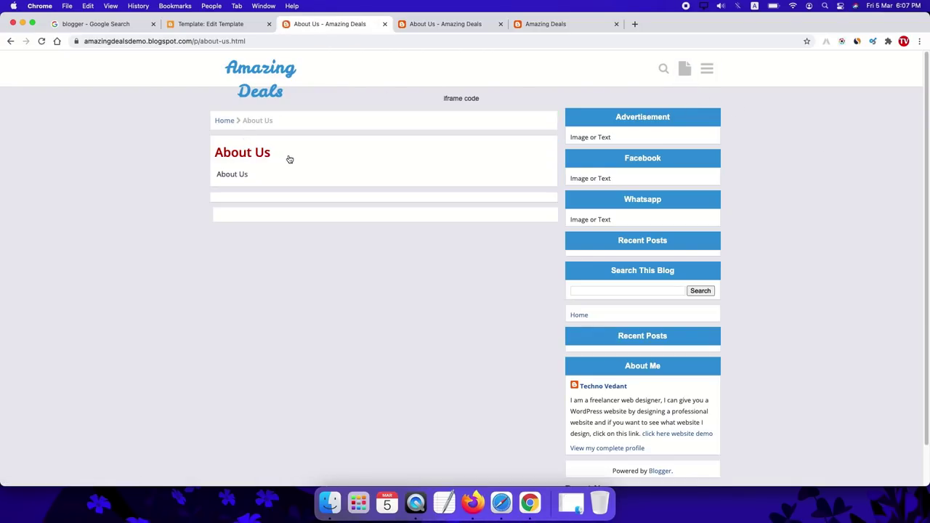
pyautogui.click(685, 73)
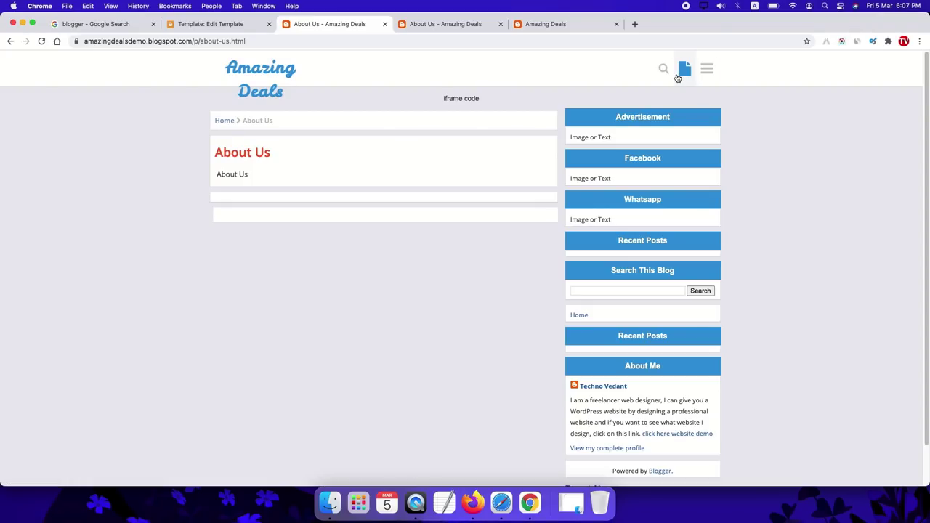
pyautogui.click(829, 170)
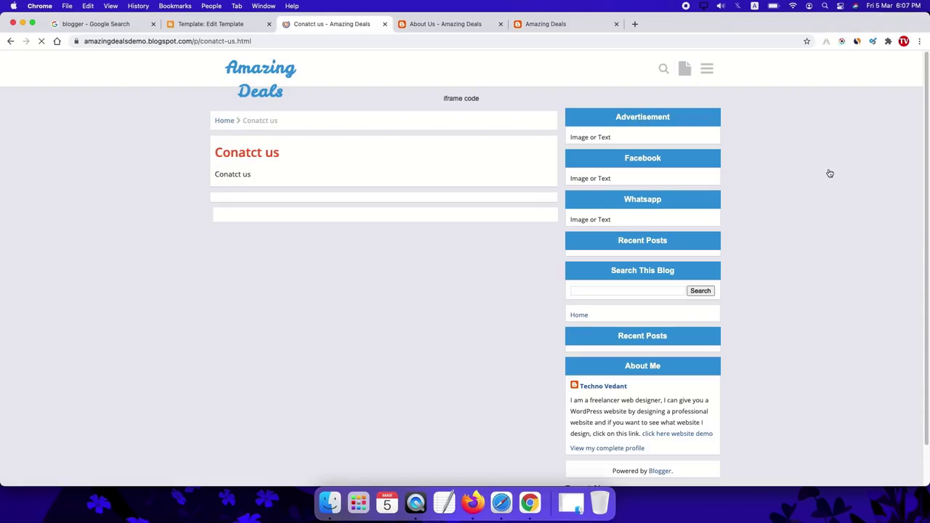
pyautogui.click(264, 95)
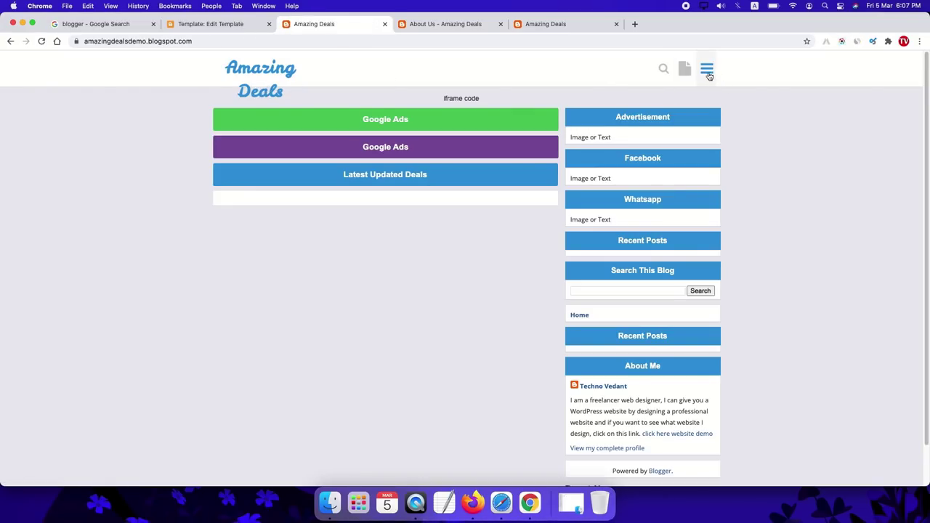
# - View the blog's Deals menu and find its Amazon, Flipkart, Deals and Offers entries in the theme code by searching for "amazon"
pyautogui.click(709, 75)
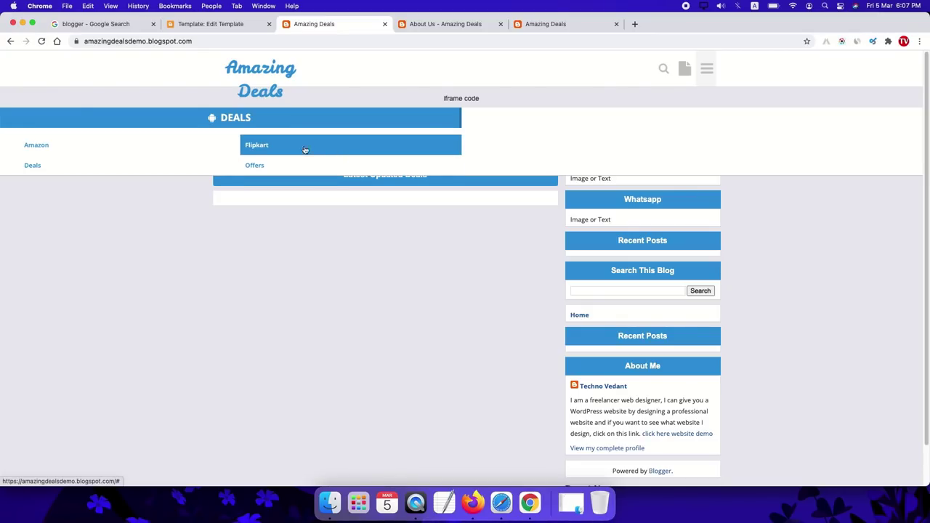
pyautogui.click(210, 26)
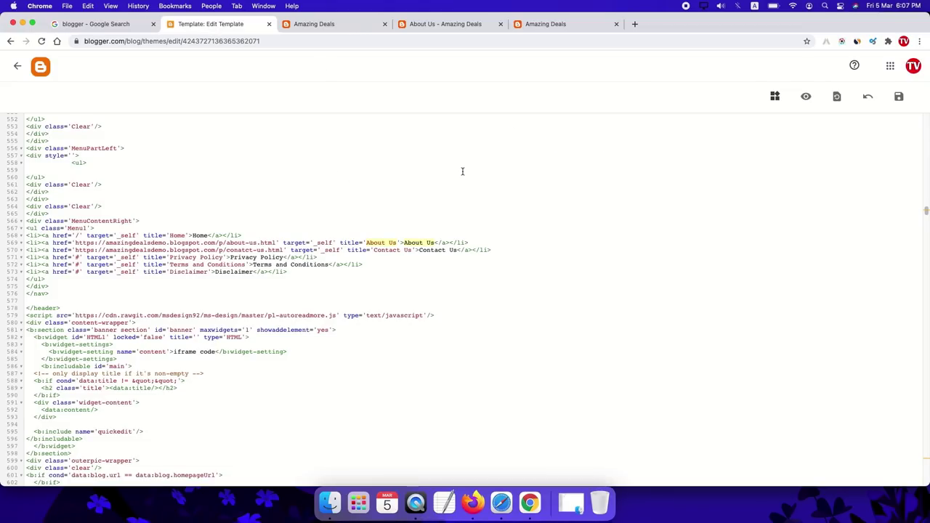
pyautogui.hotkey('ctrl', 'f')
pyautogui.write('a')
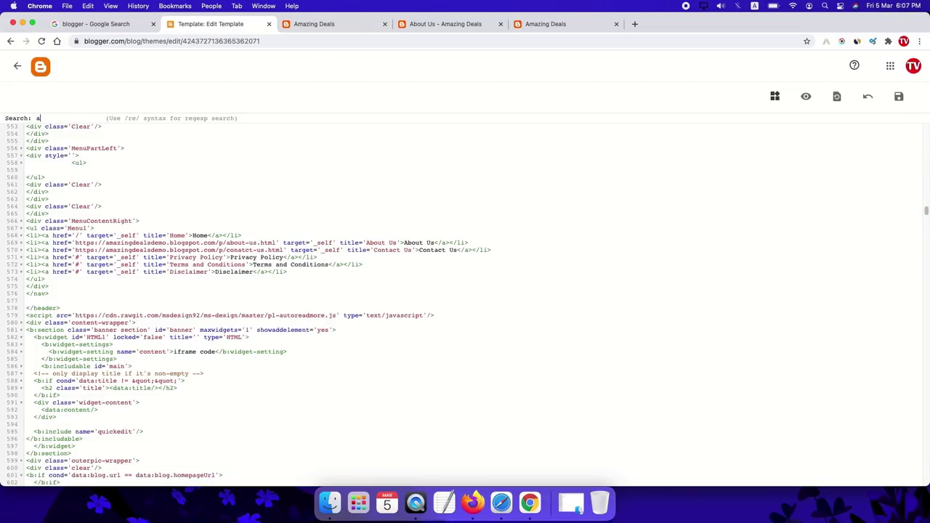
pyautogui.write('mazon')
pyautogui.press('Return')
pyautogui.scroll(2, 118, 141)
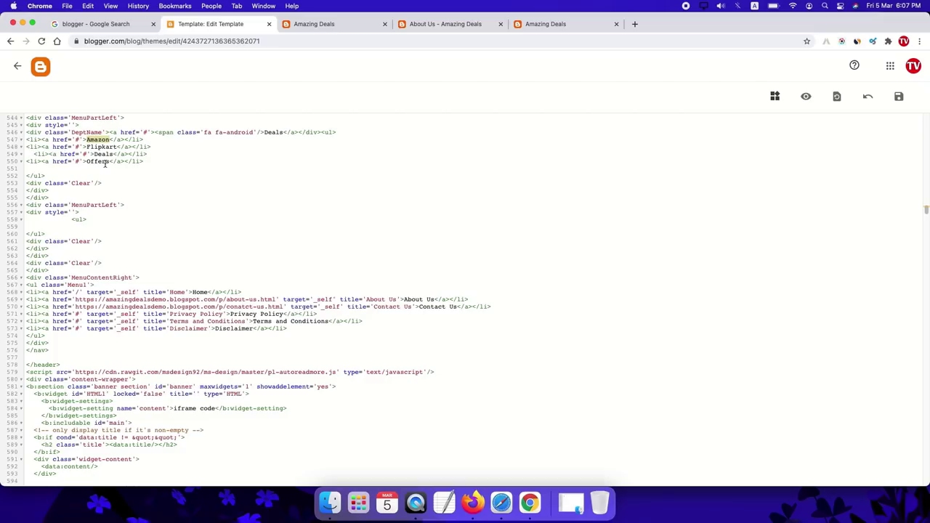
pyautogui.moveTo(150, 163); pyautogui.dragTo(29, 139)
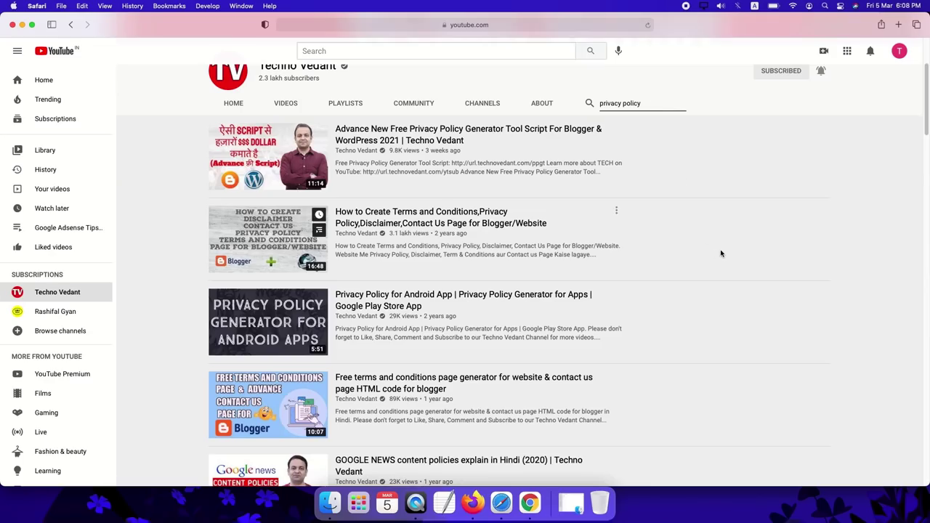
# - Search the Techno Vedant YouTube channel for "amazon affiliate" and find the video on creating an Amazon affiliate account
pyautogui.scroll(3, 720, 252)
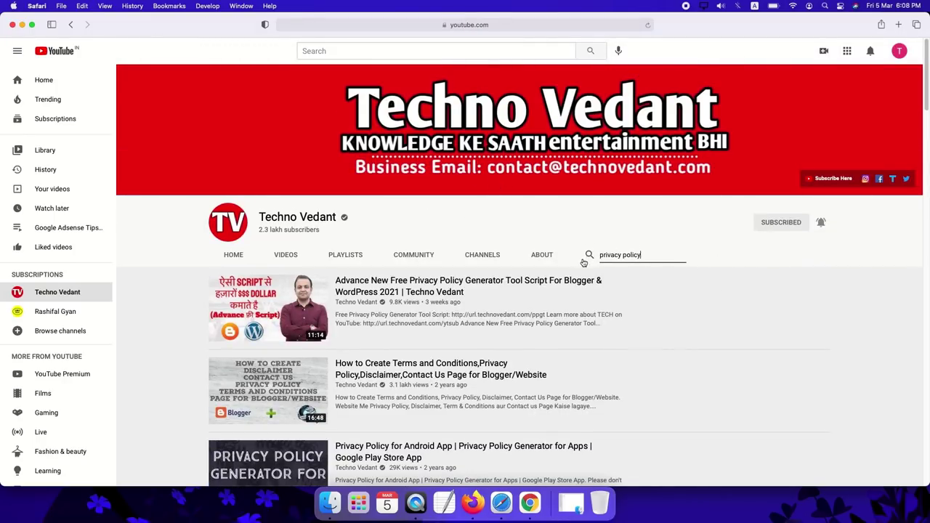
pyautogui.tripleClick(658, 255)
pyautogui.write('amazon affiliate')
pyautogui.press('Return')
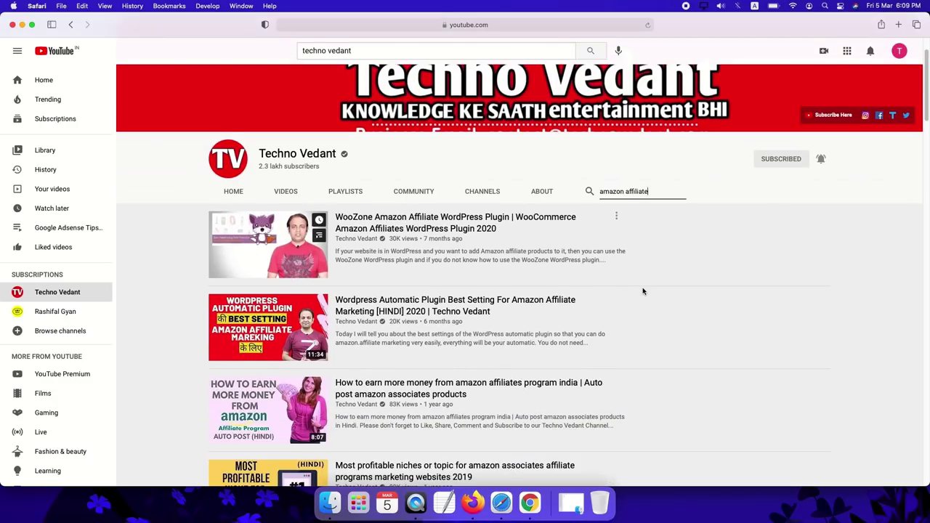
pyautogui.scroll(-5, 643, 293)
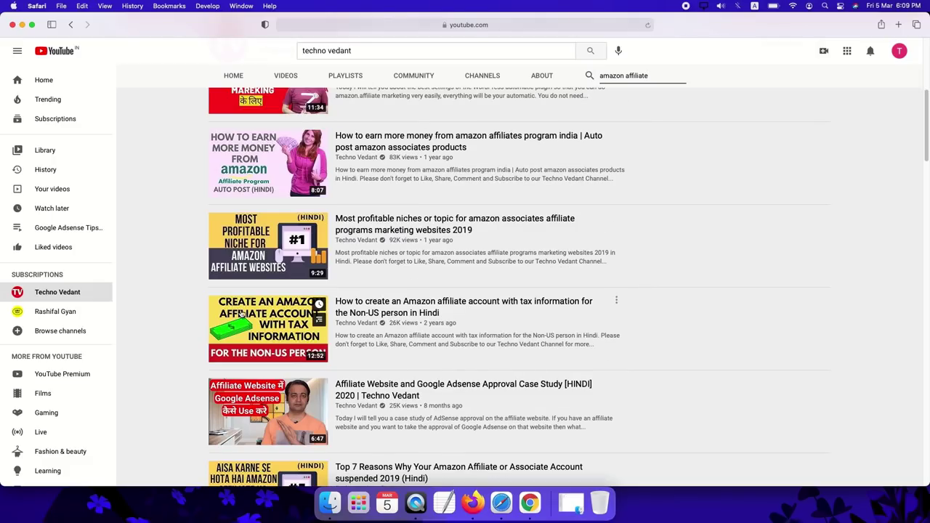
pyautogui.moveTo(269, 329)
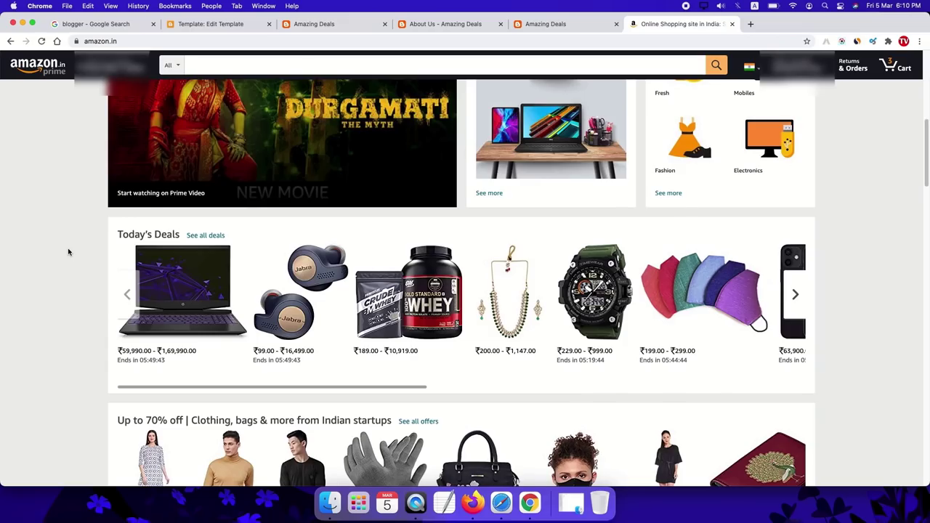
# - Open all of Today's Deals on amazon.in in Chrome and copy the page's short affiliate text link from SiteStripe
pyautogui.scroll(5, 67, 251)
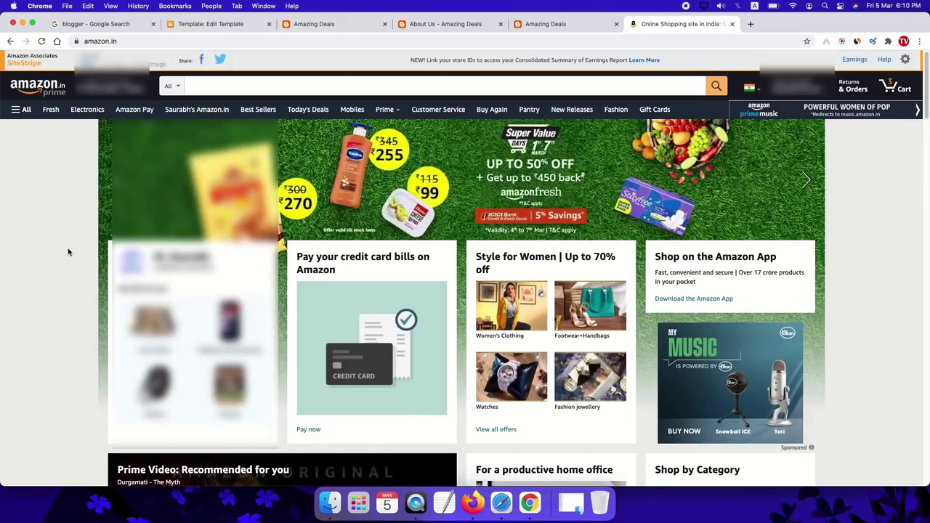
pyautogui.scroll(-10, 68, 252)
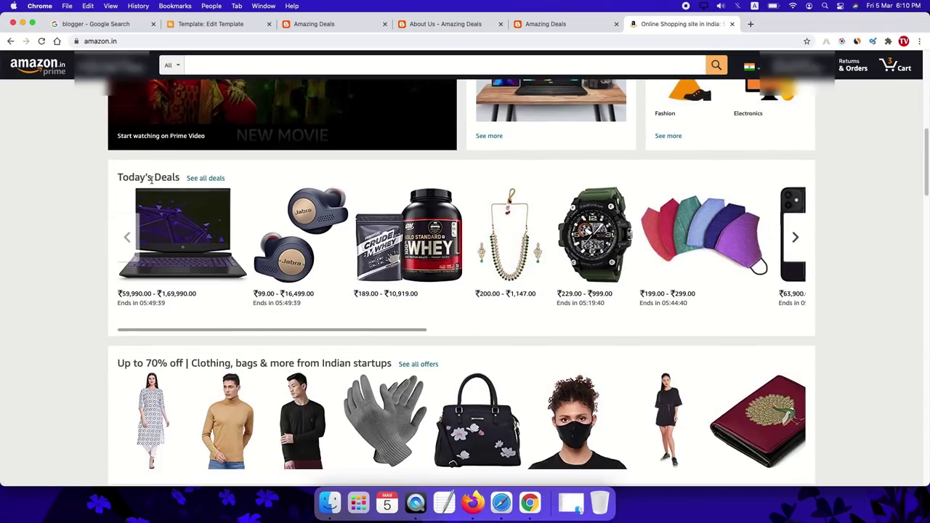
pyautogui.click(203, 179)
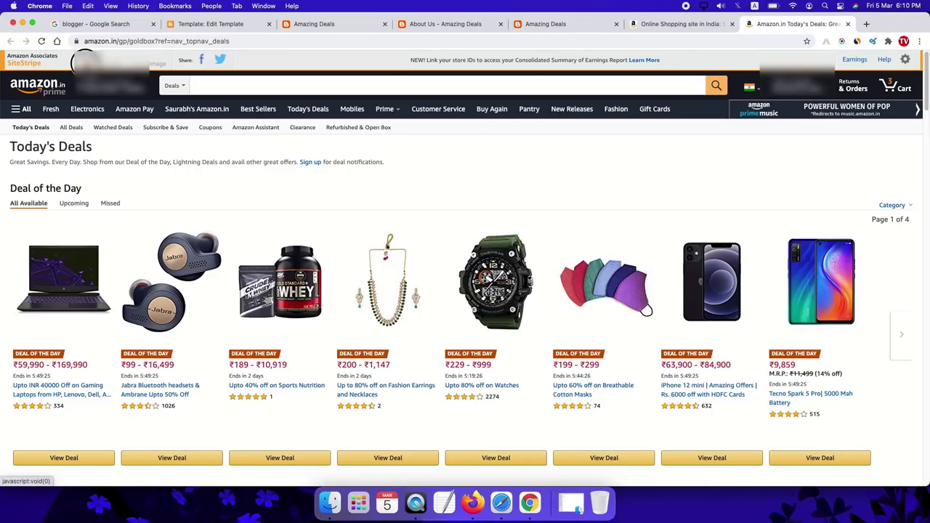
pyautogui.click(85, 64)
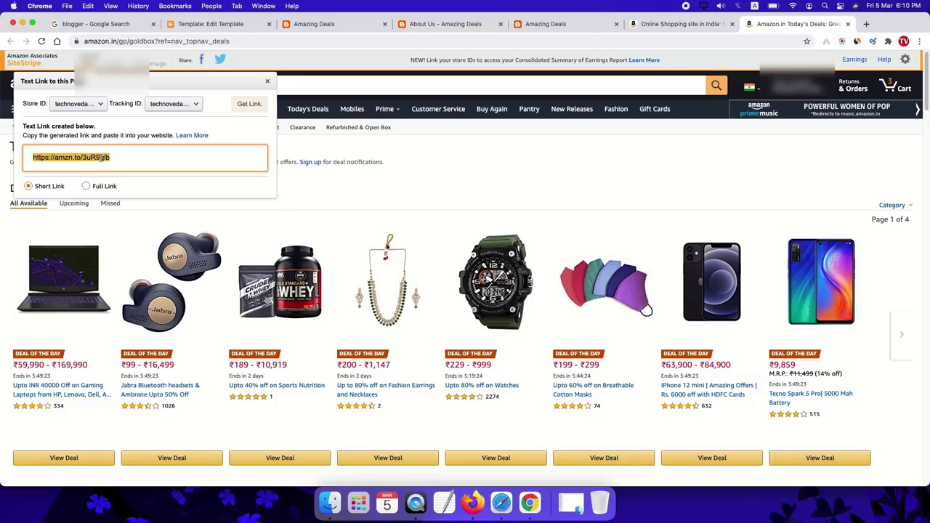
pyautogui.rightClick(101, 157)
pyautogui.click(131, 181)
pyautogui.click(197, 26)
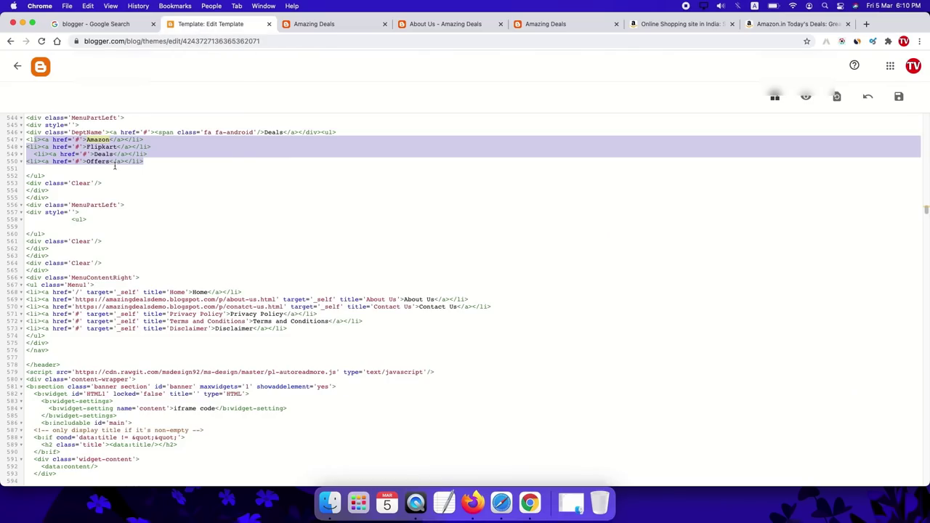
pyautogui.click(82, 139)
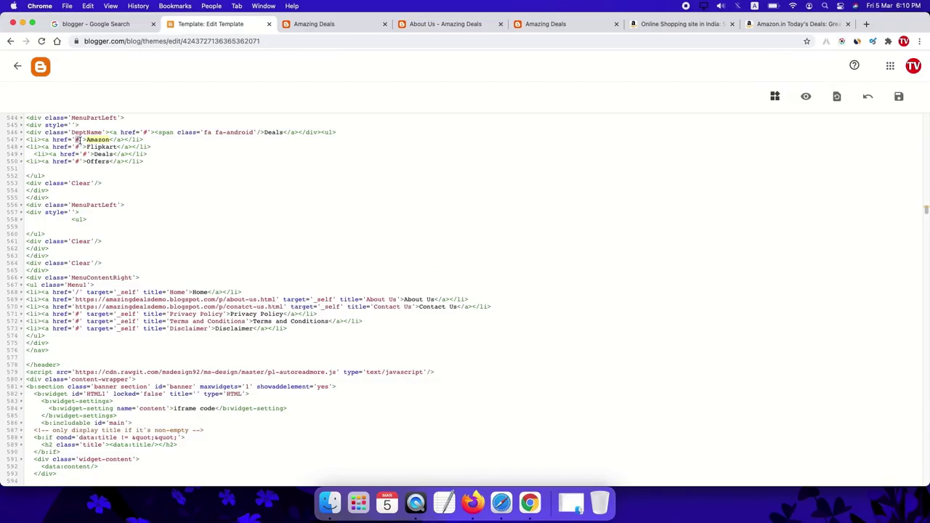
pyautogui.rightClick(78, 139)
pyautogui.click(116, 226)
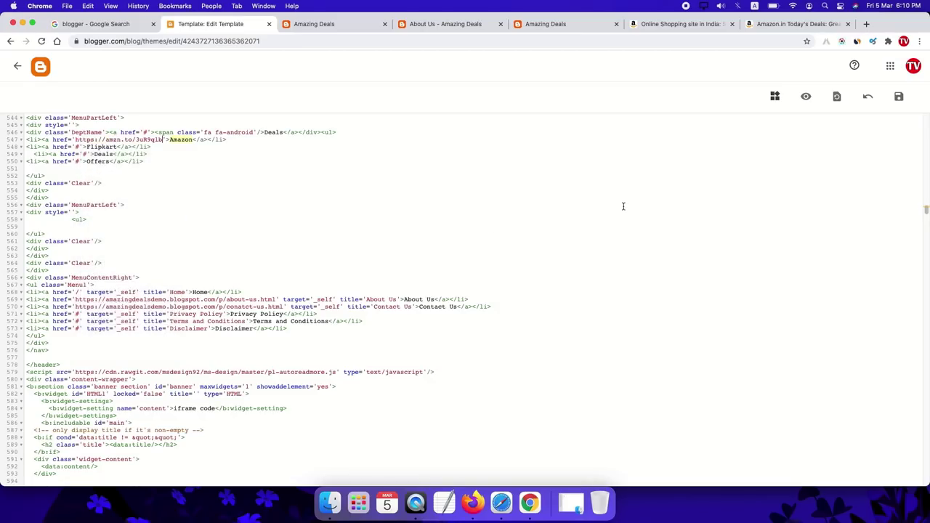
# - Open Amazon's Electronics store page and copy its short affiliate text link from SiteStripe
pyautogui.click(806, 28)
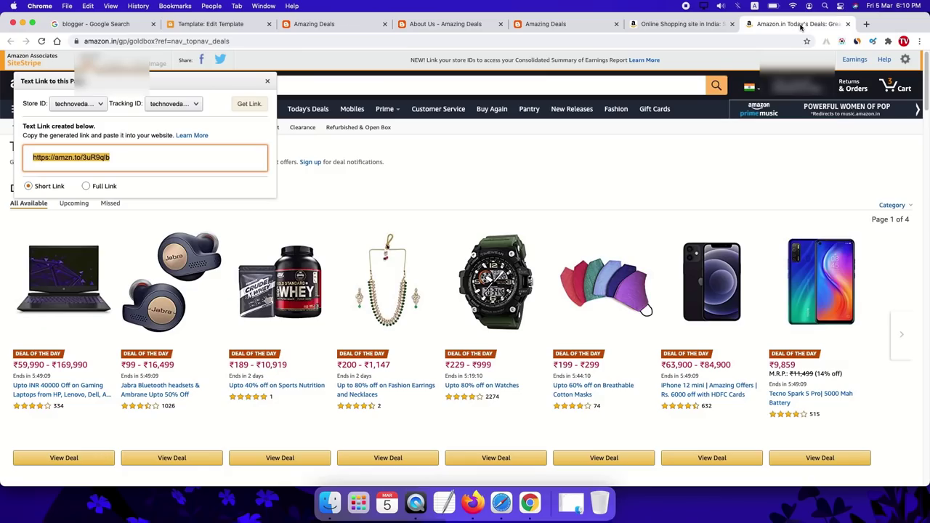
pyautogui.click(529, 202)
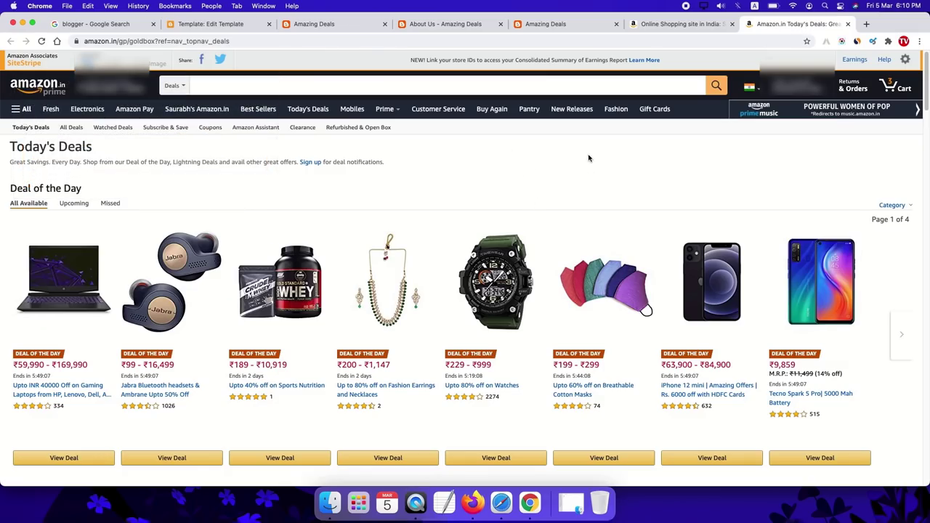
pyautogui.click(30, 128)
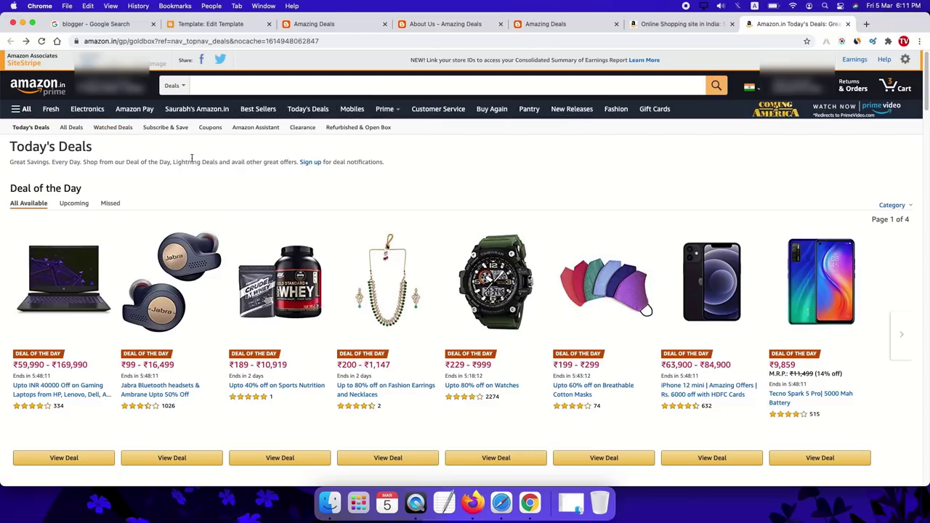
pyautogui.click(91, 110)
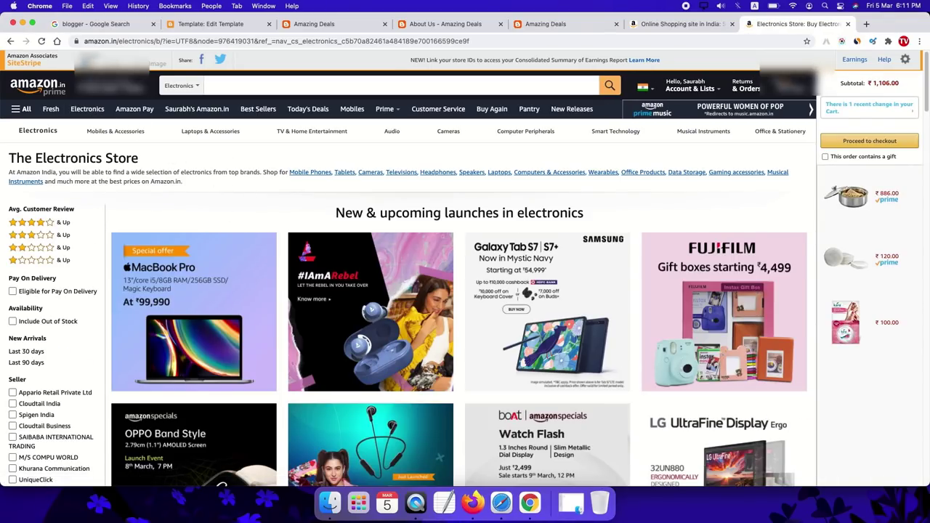
pyautogui.click(93, 64)
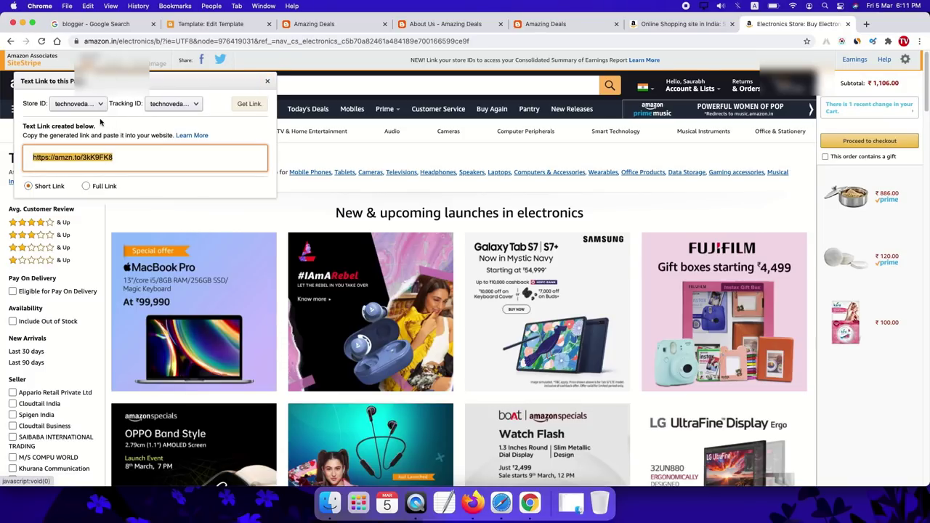
pyautogui.rightClick(102, 157)
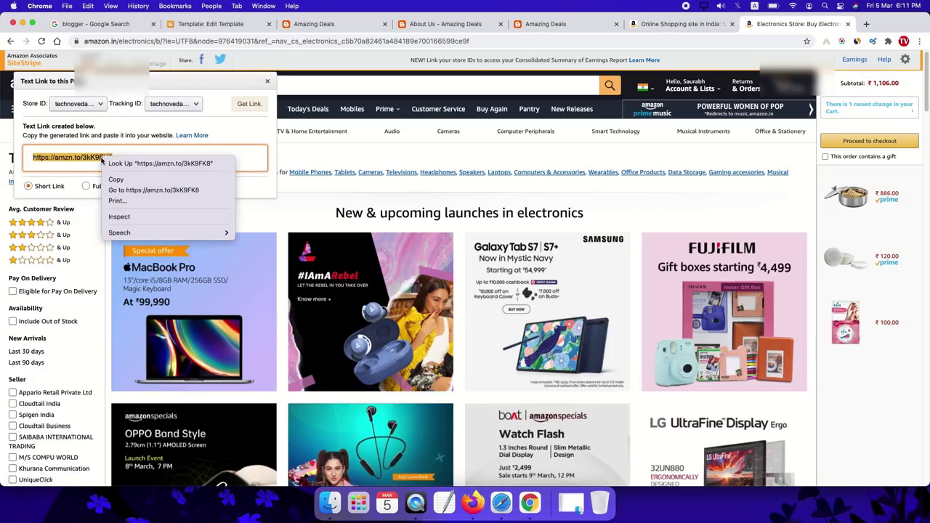
pyautogui.click(116, 179)
pyautogui.click(212, 26)
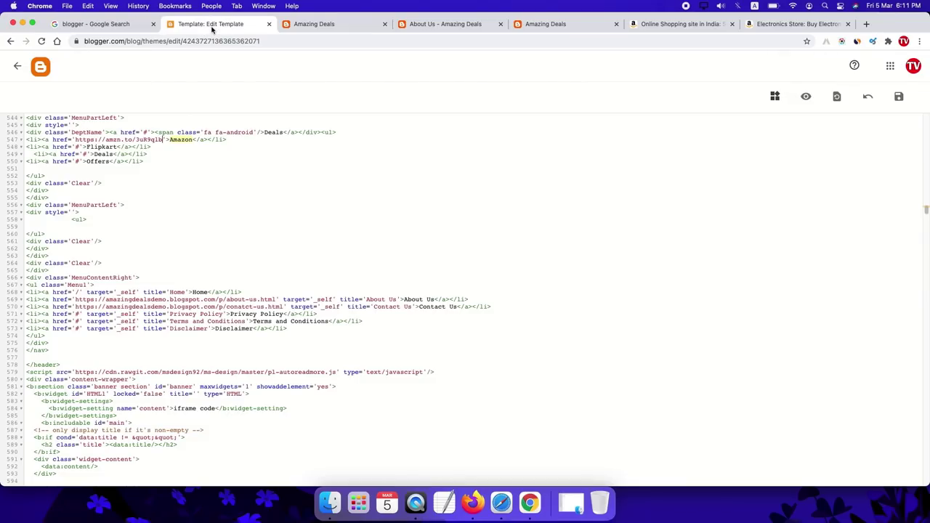
pyautogui.click(114, 146)
pyautogui.moveTo(105, 147); pyautogui.dragTo(95, 147)
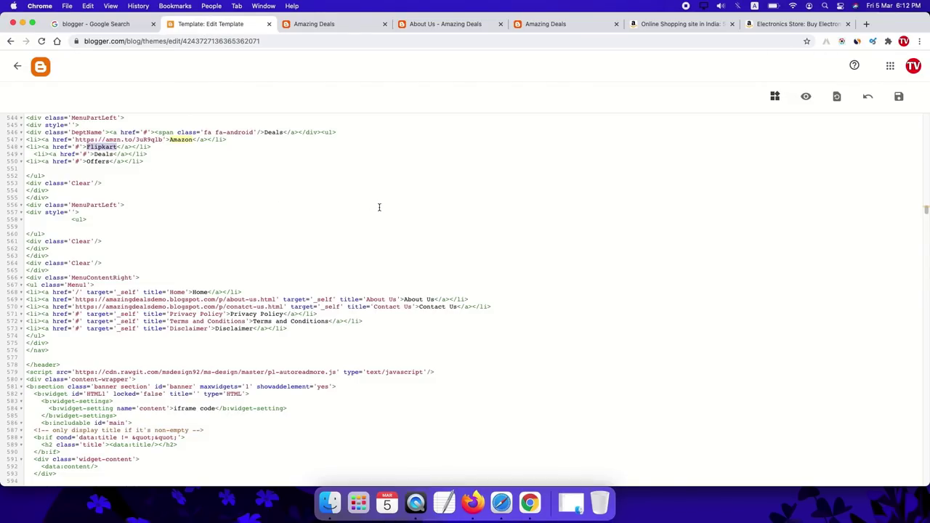
pyautogui.write('Electronics')
pyautogui.click(80, 145)
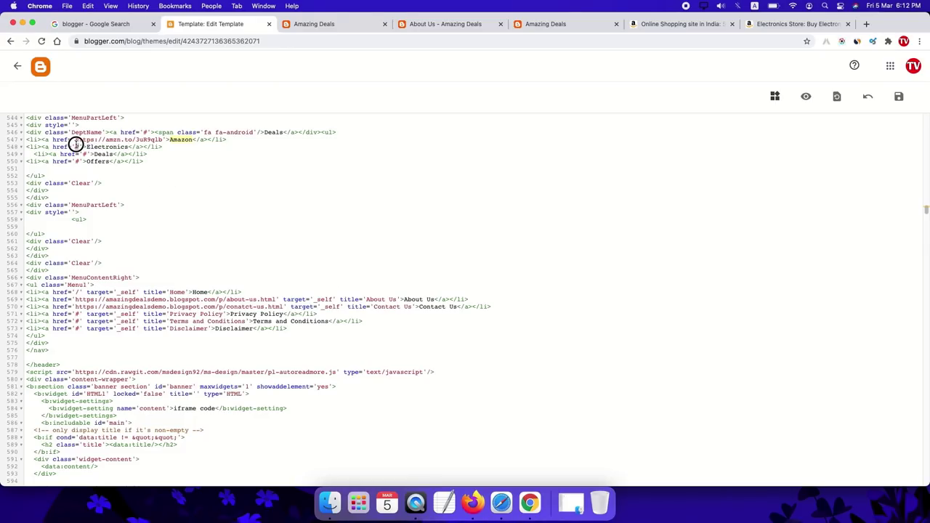
pyautogui.press('super+v')
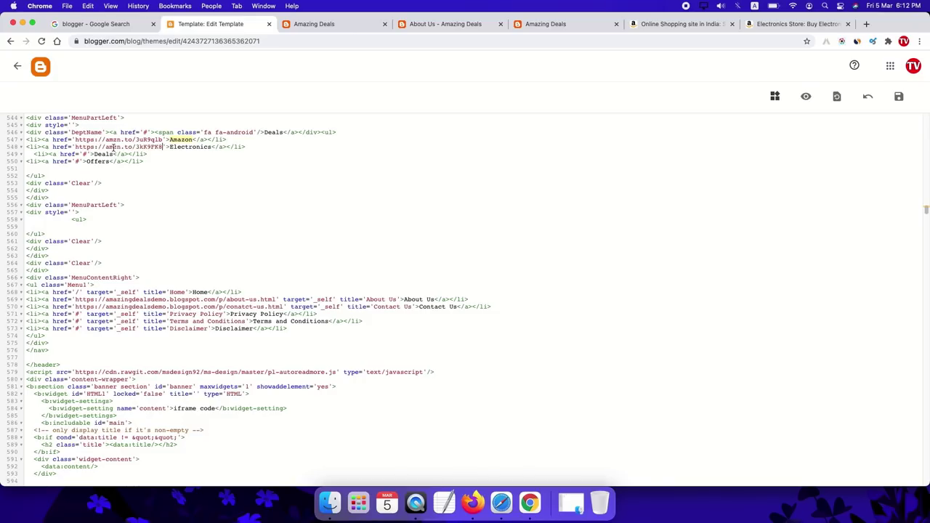
pyautogui.click(900, 96)
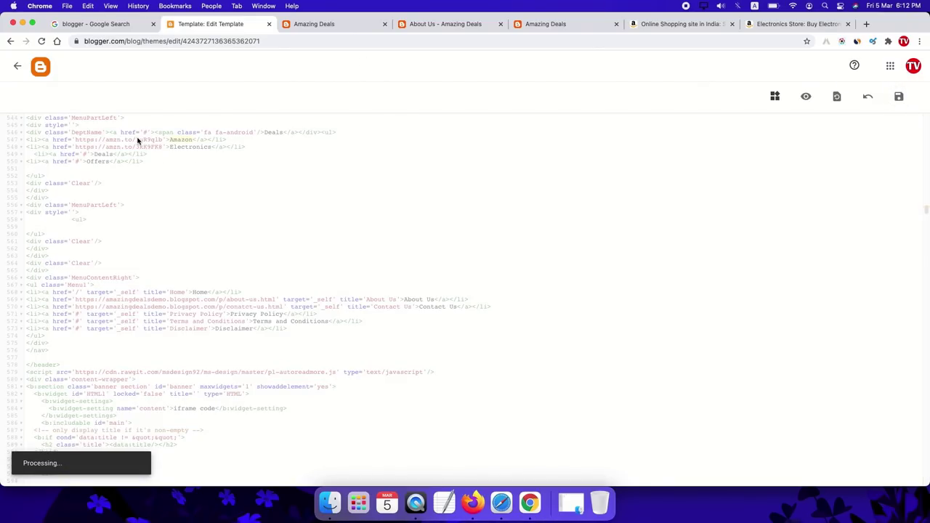
# - Reload the live Amazing Deals blog and check where the Amazon and Electronics links in its Deals menu lead
pyautogui.click(327, 24)
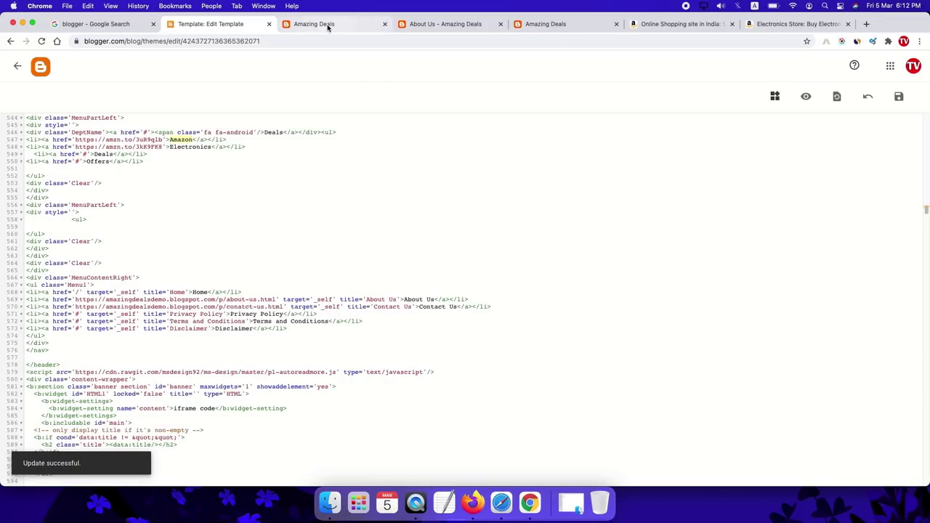
pyautogui.click(42, 41)
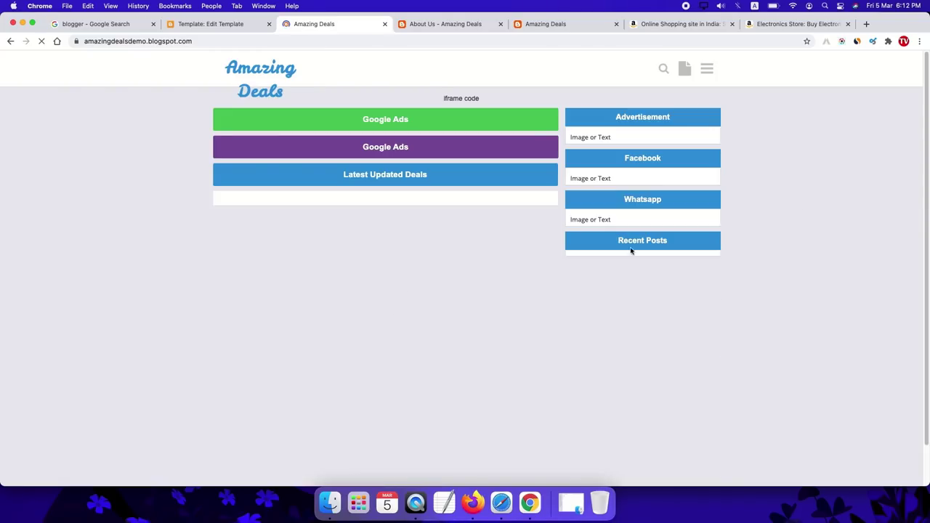
pyautogui.click(714, 74)
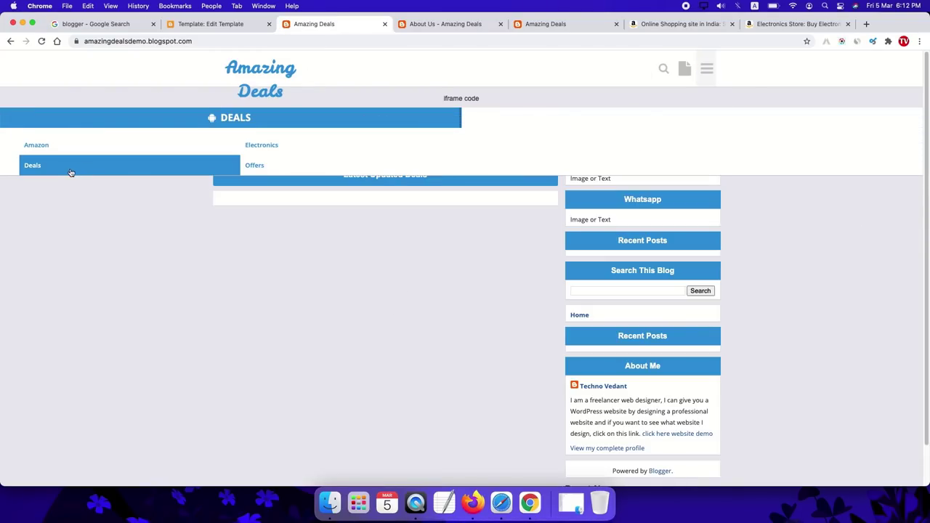
pyautogui.click(48, 146)
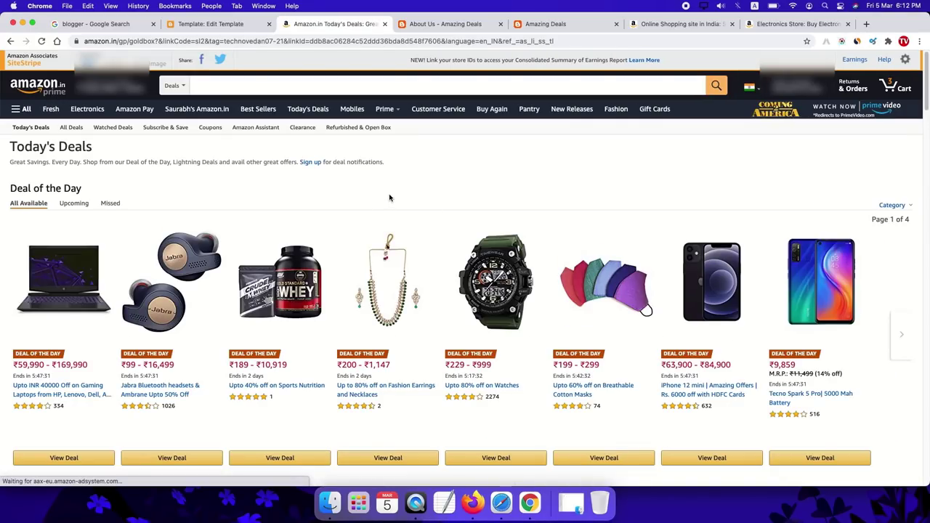
pyautogui.click(10, 40)
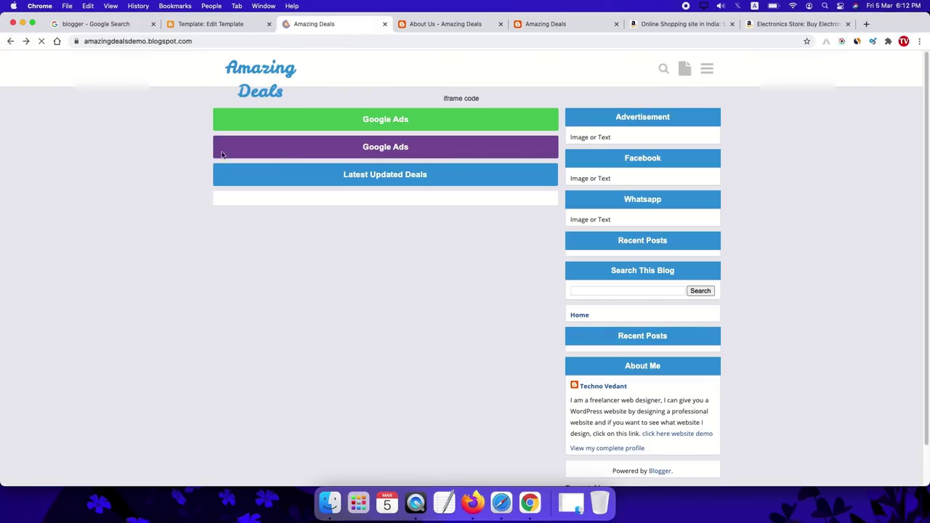
pyautogui.click(709, 68)
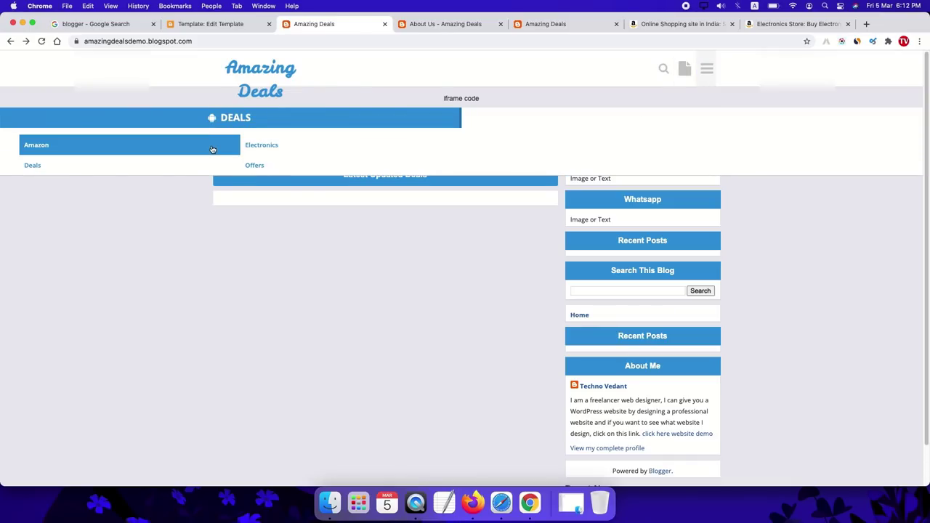
pyautogui.click(266, 145)
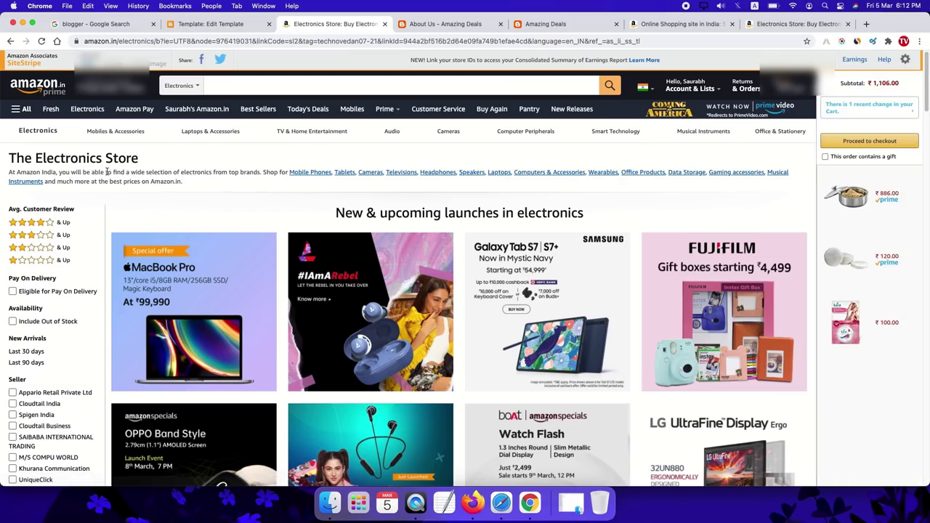
pyautogui.scroll(-10, 456, 274)
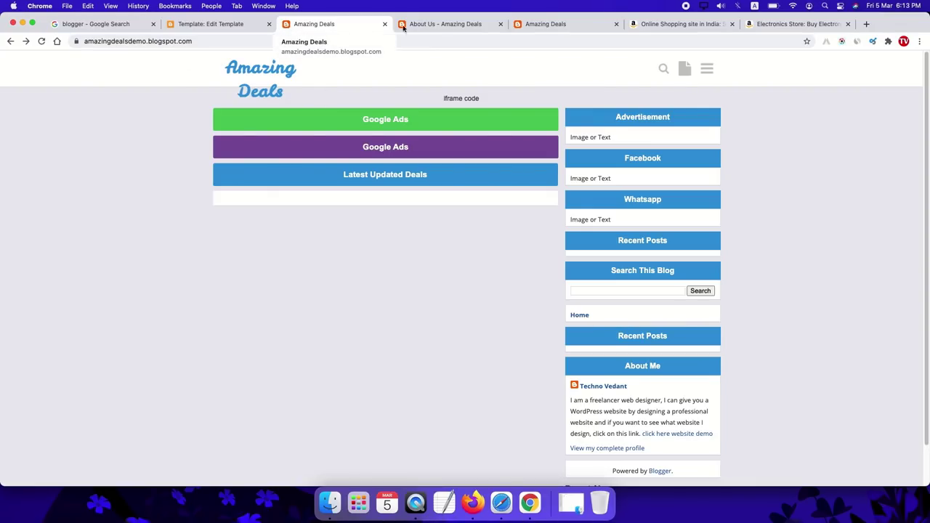
# - Leave the theme code editor and open the Favicon option in the blog's basic settings
pyautogui.click(183, 24)
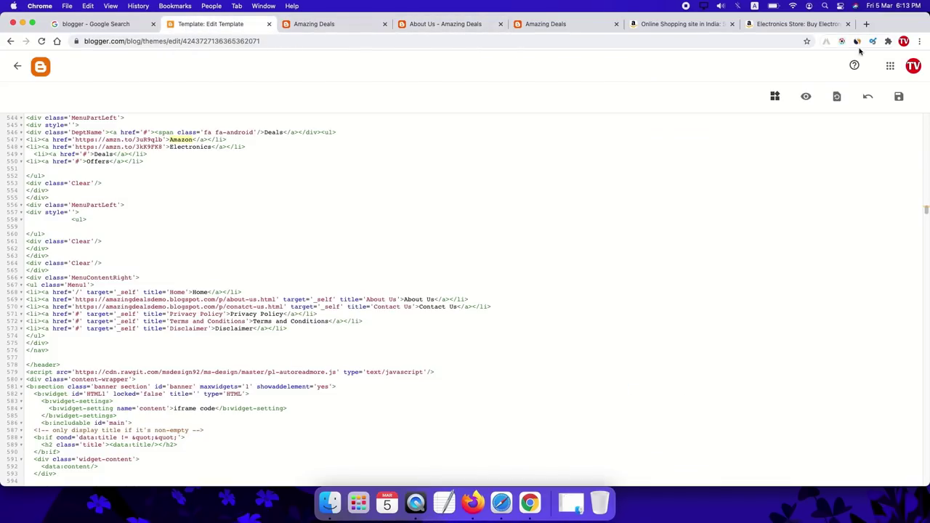
pyautogui.click(17, 66)
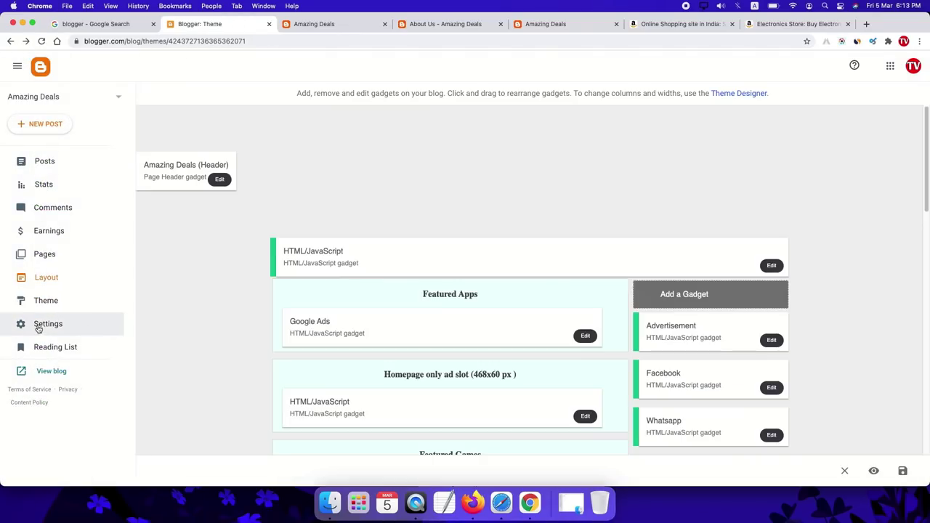
pyautogui.click(44, 326)
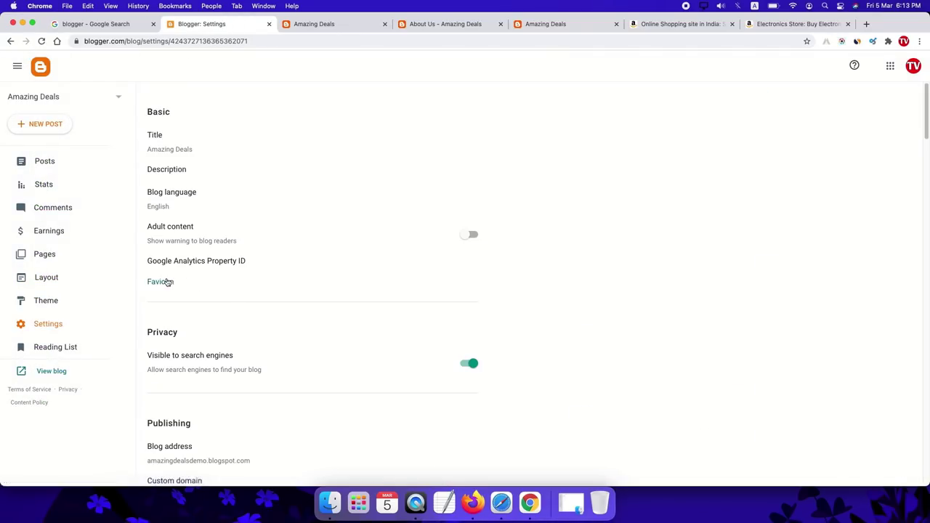
pyautogui.click(163, 285)
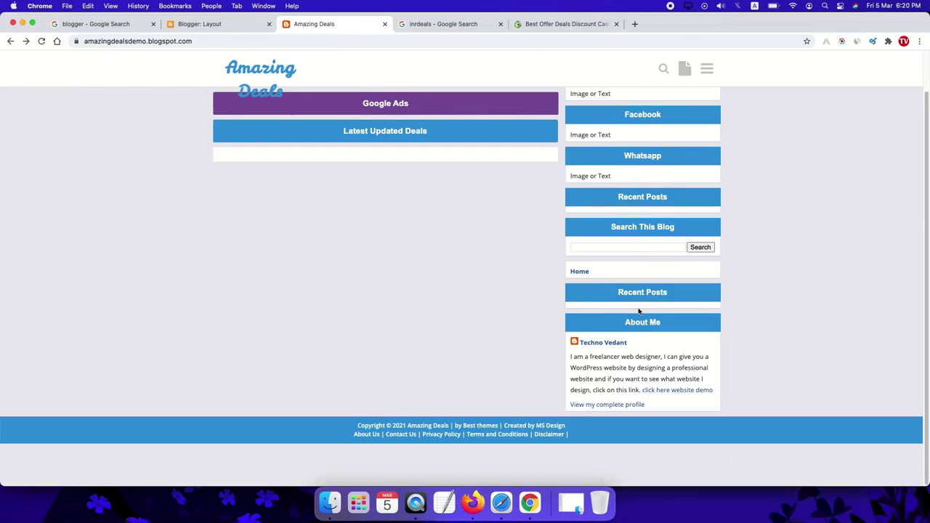
# - Review the sidebar gadgets in the blog's layout and remove the Advertisement HTML/JavaScript gadget
pyautogui.scroll(2, 639, 311)
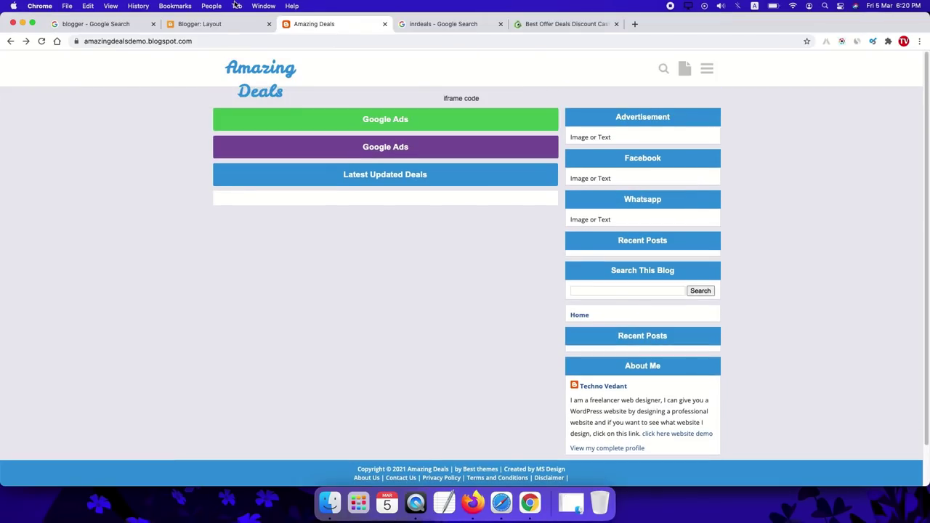
pyautogui.click(203, 24)
pyautogui.scroll(15, 145, 218)
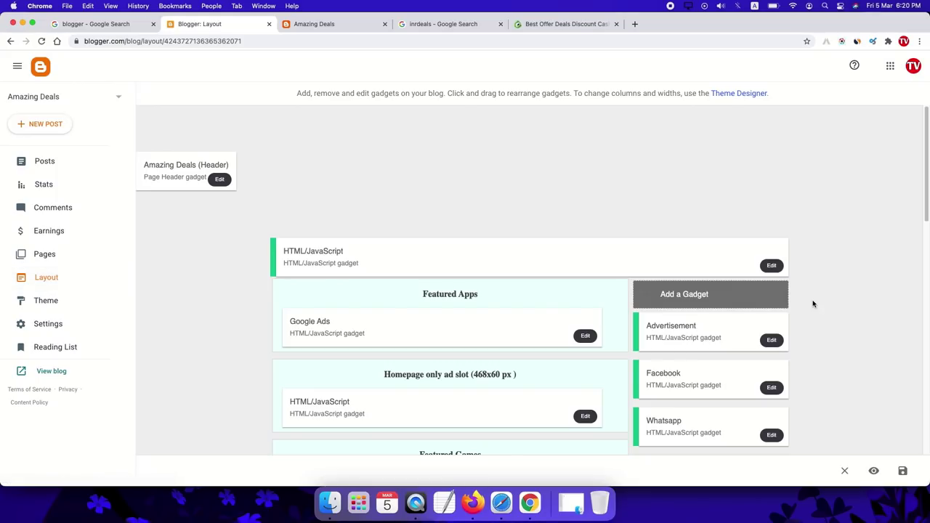
pyautogui.scroll(-10, 704, 325)
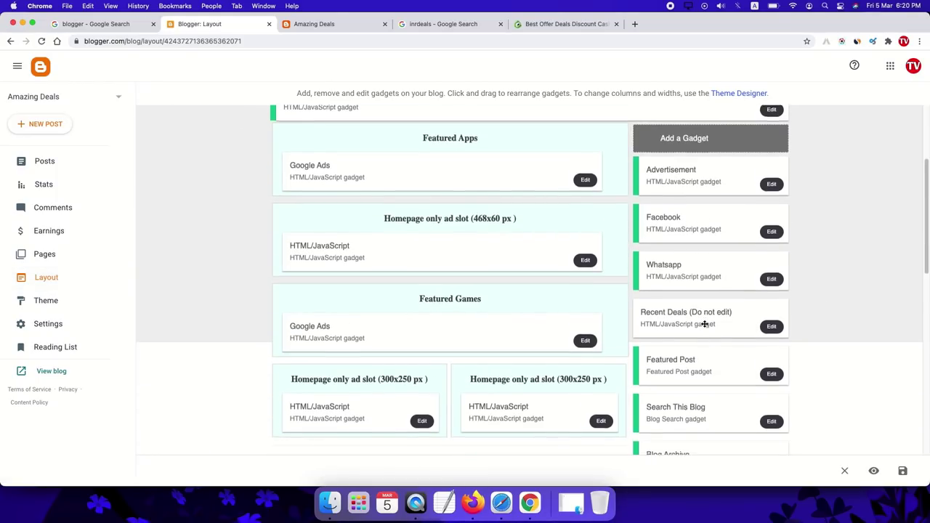
pyautogui.scroll(-5, 705, 325)
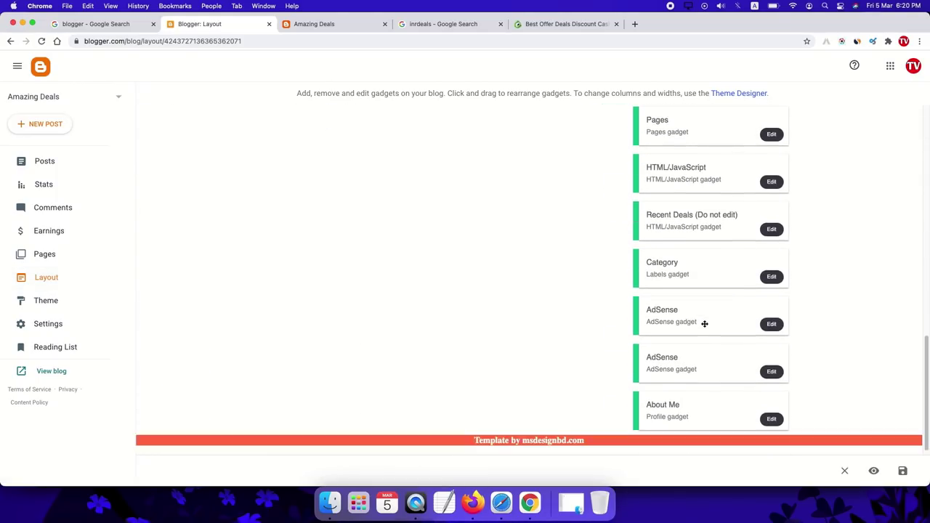
pyautogui.scroll(15, 705, 325)
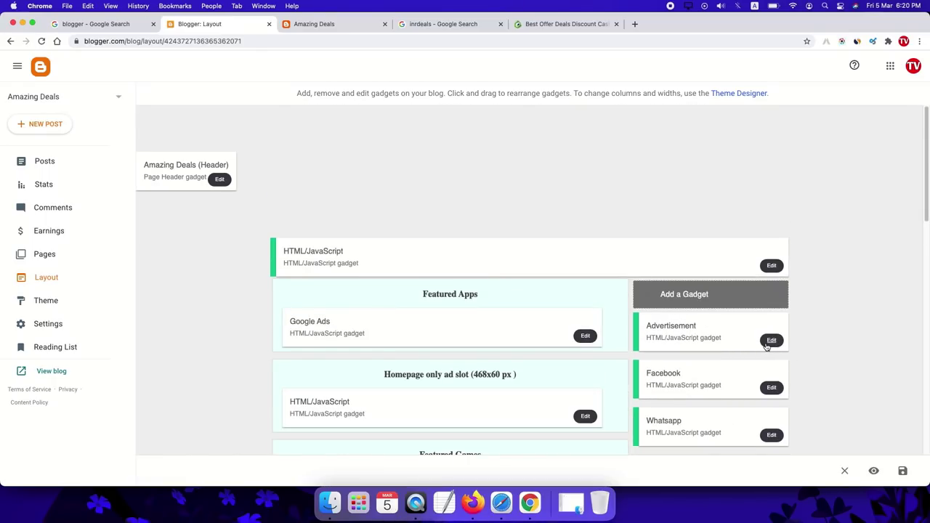
pyautogui.click(772, 341)
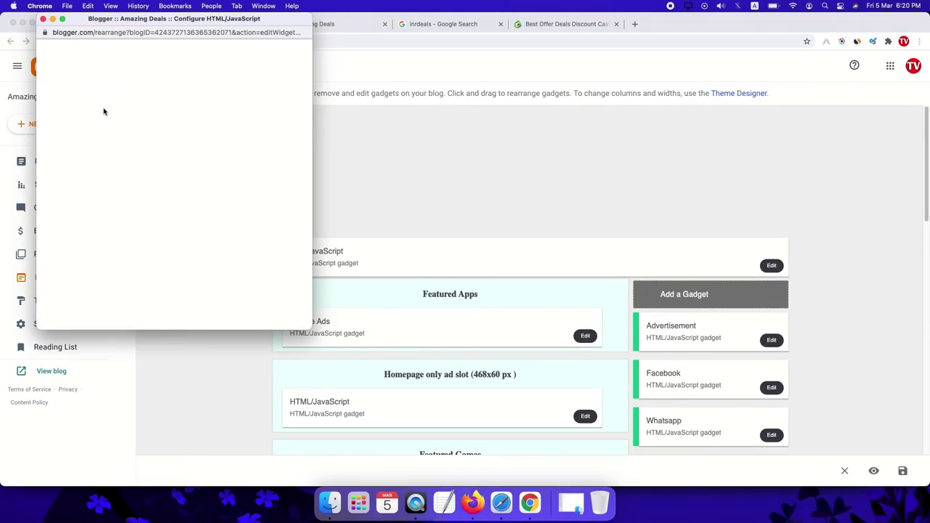
pyautogui.moveTo(121, 158); pyautogui.dragTo(48, 156)
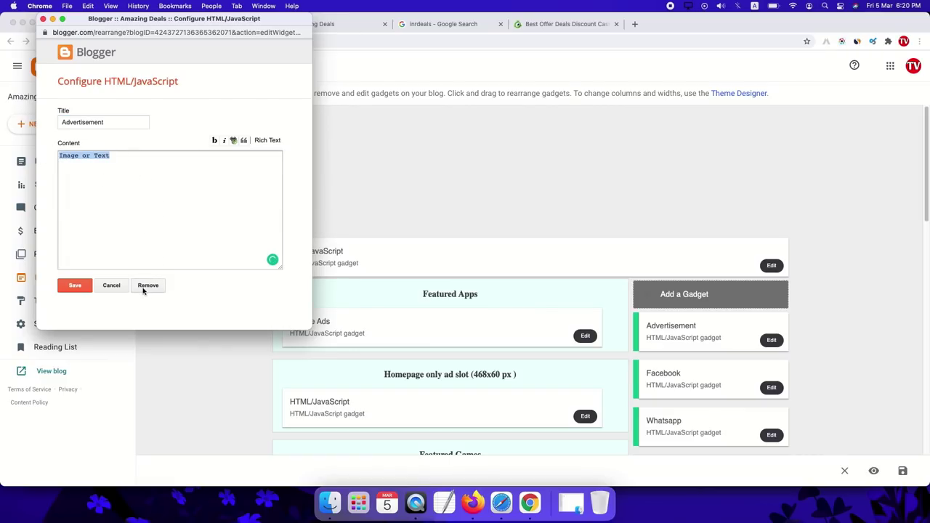
pyautogui.click(149, 285)
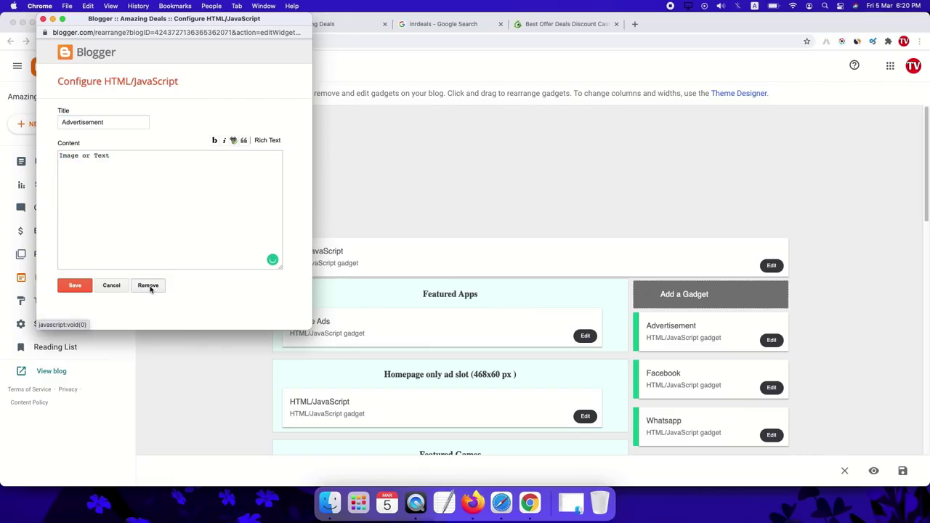
pyautogui.click(253, 95)
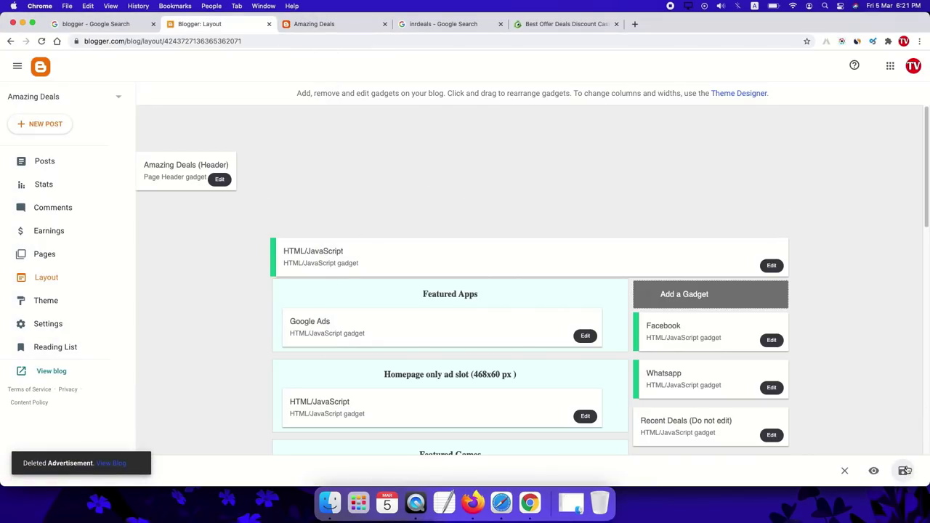
# - Save the blog's layout and reload the live Amazing Deals blog to check the sidebar
pyautogui.click(901, 472)
pyautogui.click(320, 23)
pyautogui.click(41, 41)
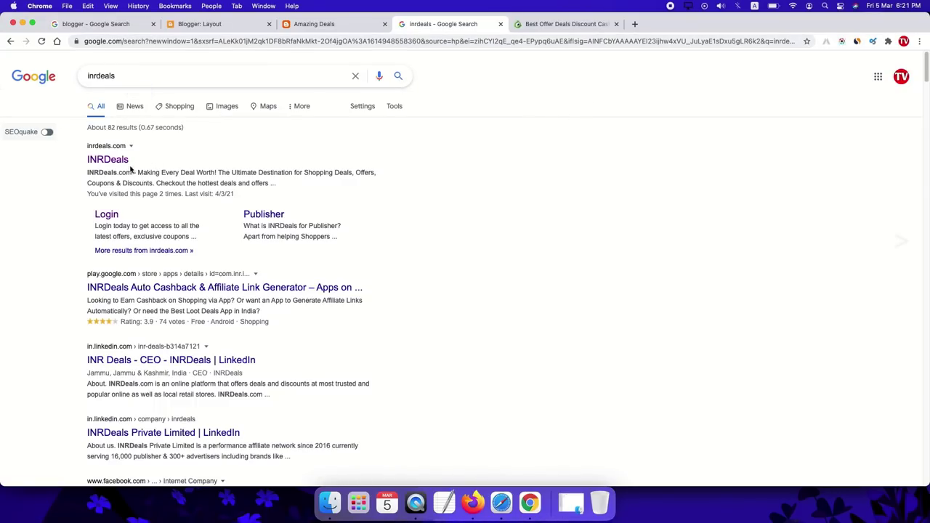
# - Look over the INRDeals website and open its account sign-up form for a publisher
pyautogui.click(537, 26)
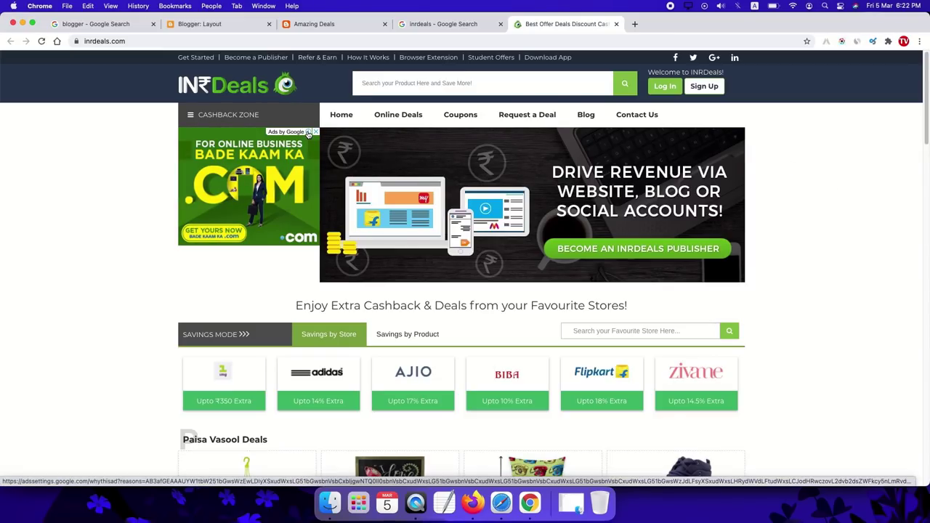
pyautogui.scroll(-5, 783, 237)
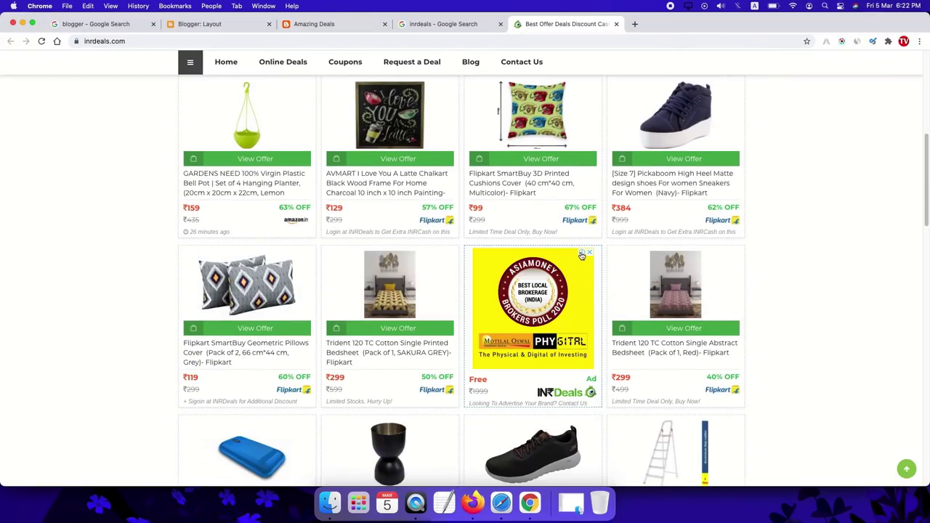
pyautogui.scroll(5, 858, 299)
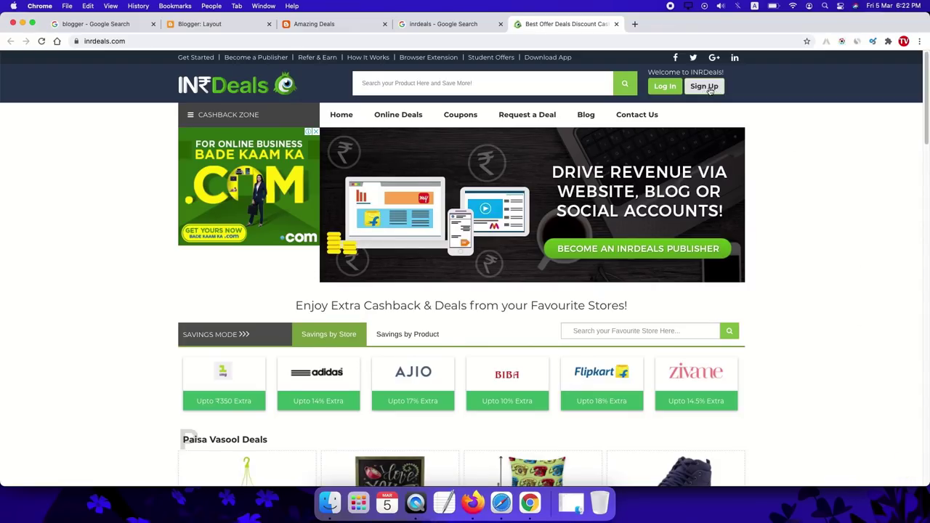
pyautogui.click(708, 89)
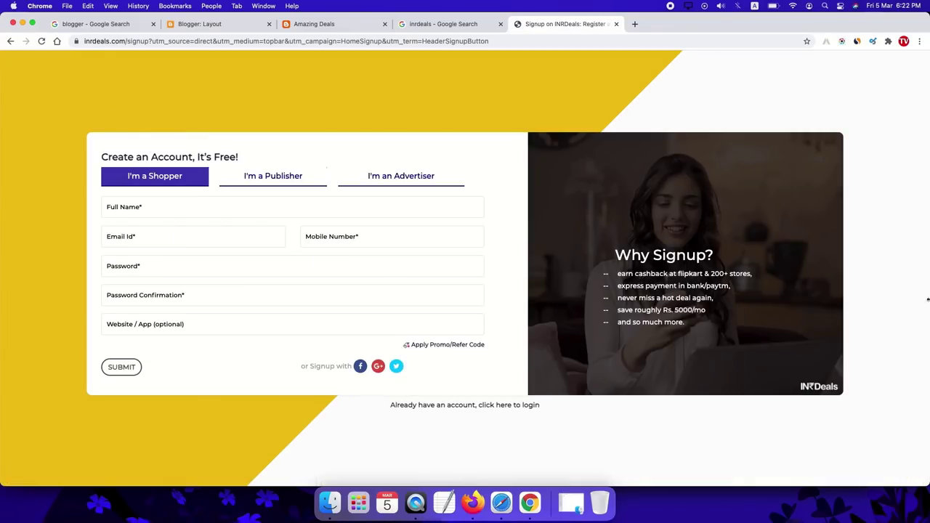
pyautogui.click(268, 176)
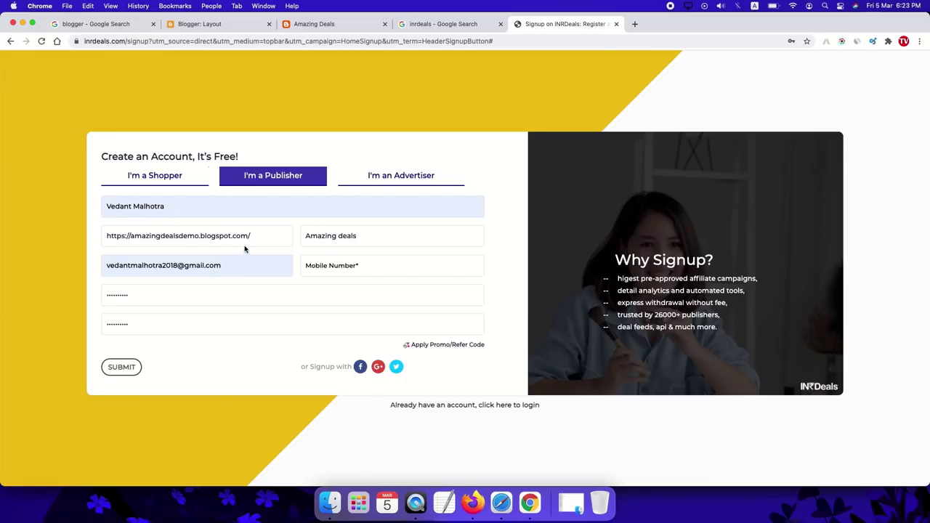
pyautogui.moveTo(259, 237); pyautogui.dragTo(84, 237)
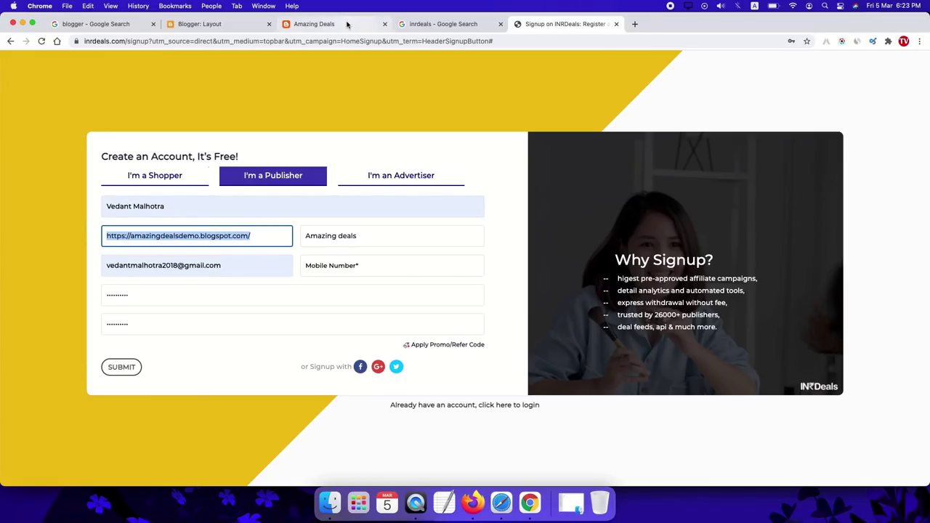
pyautogui.click(306, 31)
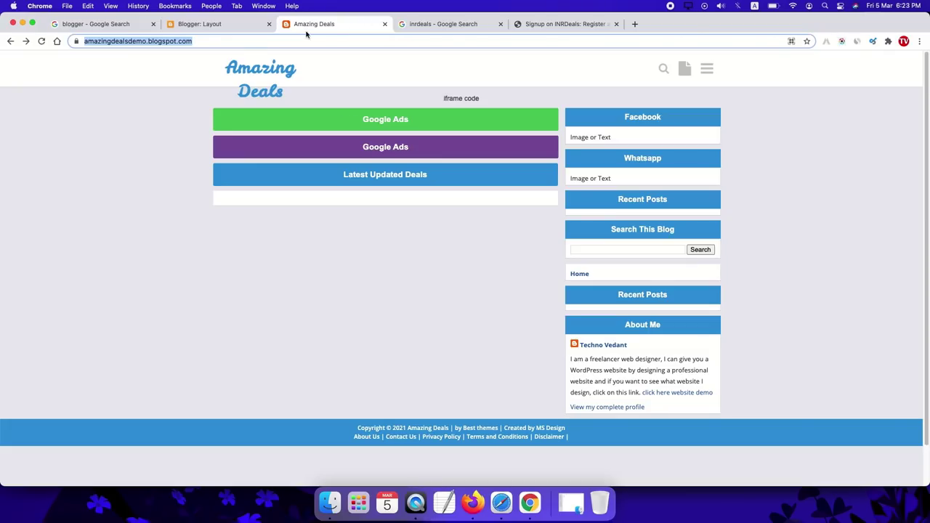
pyautogui.click(552, 23)
pyautogui.moveTo(380, 237); pyautogui.dragTo(295, 235)
pyautogui.click(97, 278)
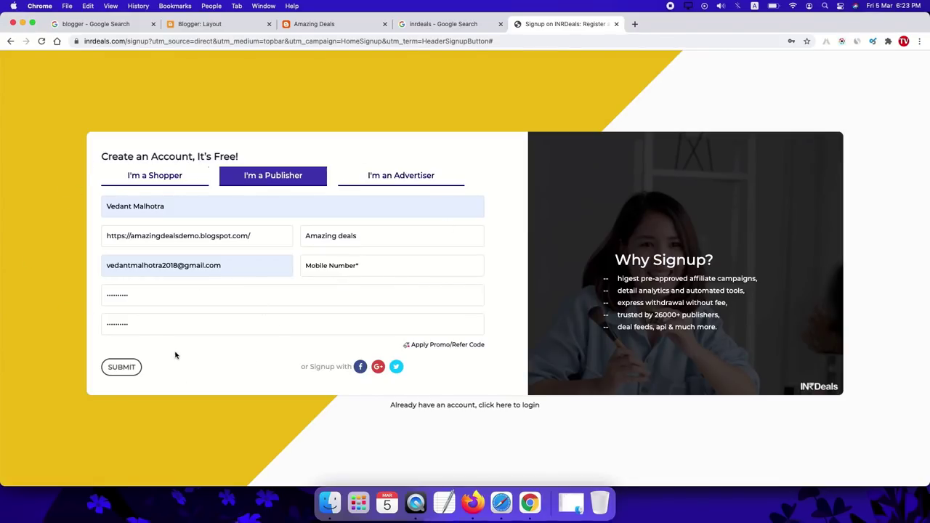
pyautogui.click(109, 370)
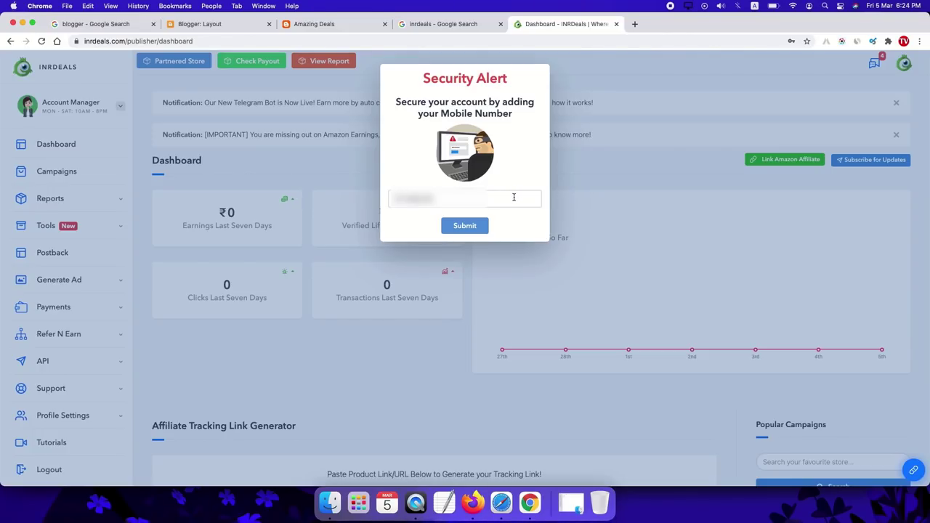
# - Submit the mobile number for the INRDeals account, verify it with the received OTP code, and close the confirmation message
pyautogui.click(465, 226)
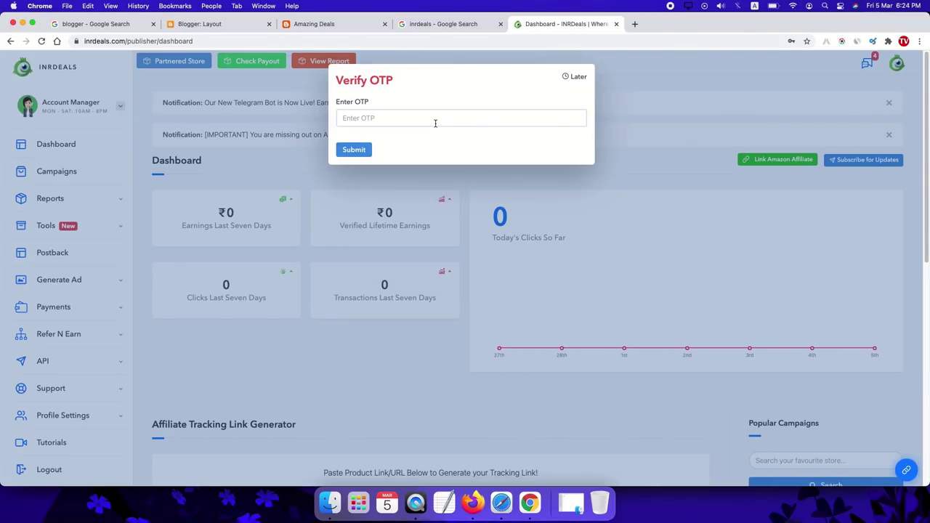
pyautogui.click(436, 123)
pyautogui.press('super+v')
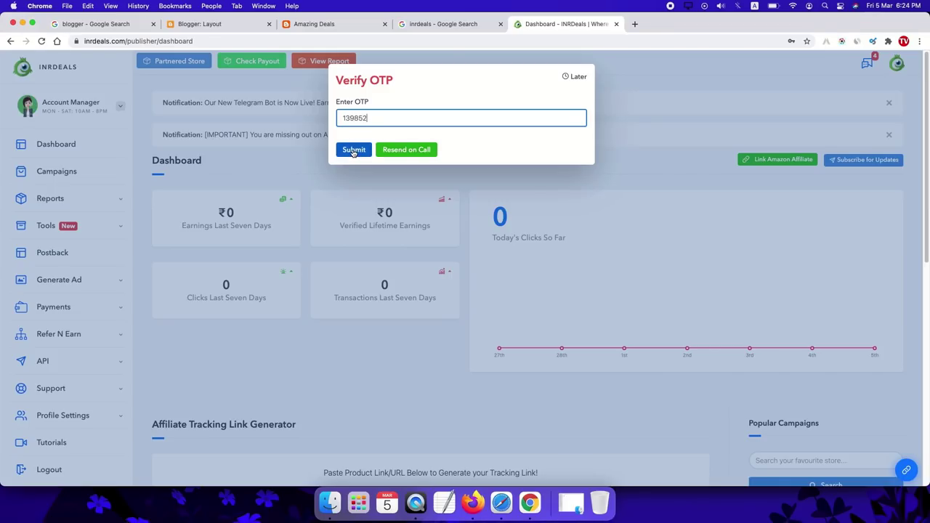
pyautogui.click(354, 151)
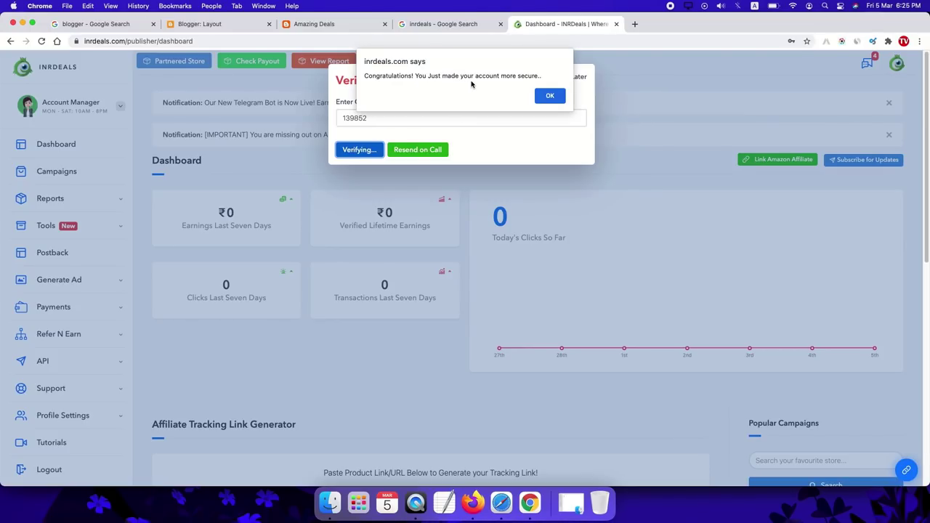
pyautogui.click(550, 96)
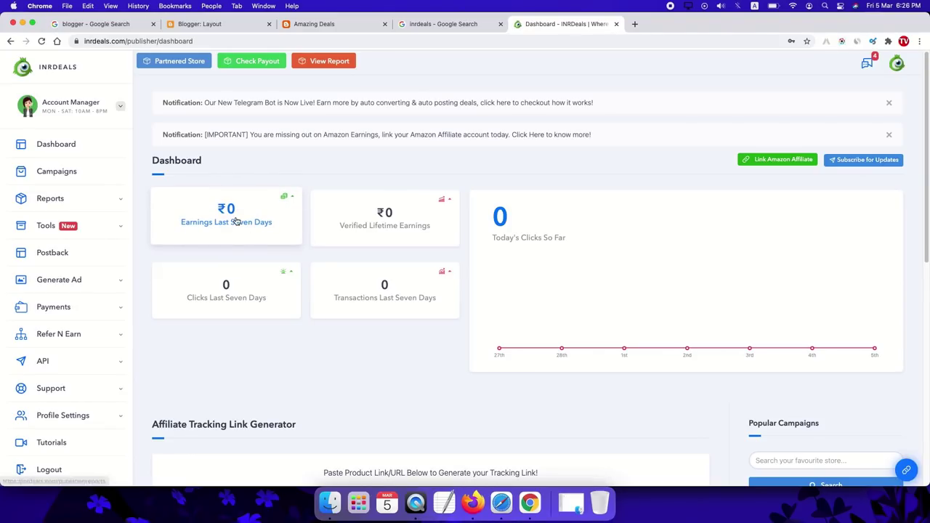
# - Look over the INRDeals bank details form and the Withdraw Money page with its withdrawal options
pyautogui.moveTo(92, 305)
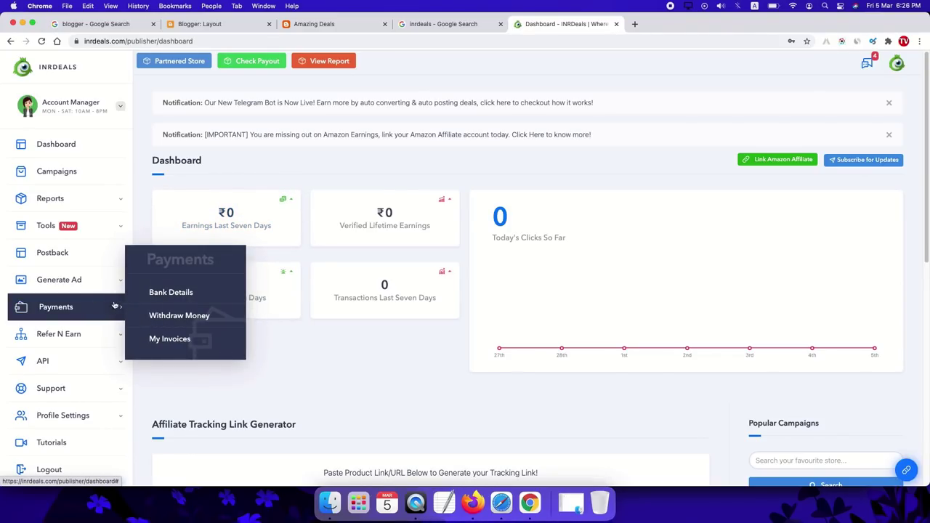
pyautogui.click(146, 292)
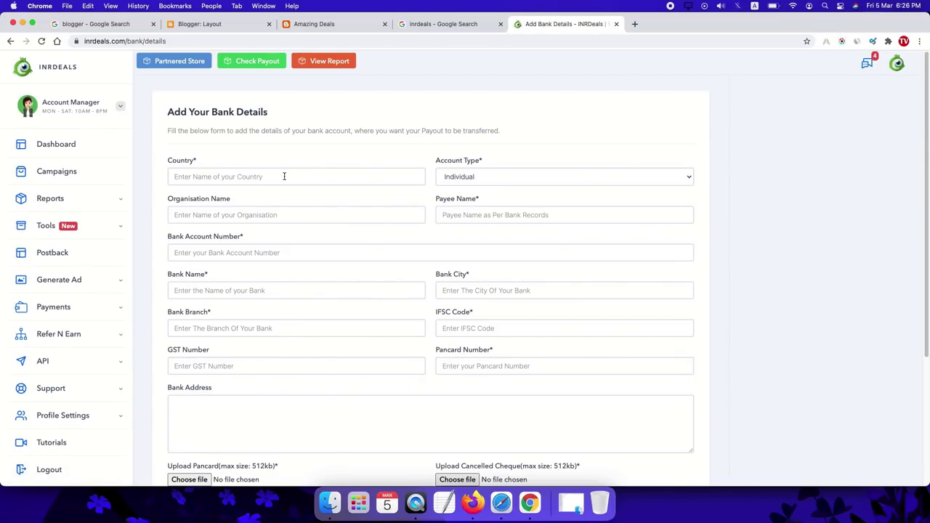
pyautogui.scroll(-2, 284, 176)
pyautogui.scroll(-2, 354, 259)
pyautogui.scroll(4, 353, 260)
pyautogui.moveTo(109, 307)
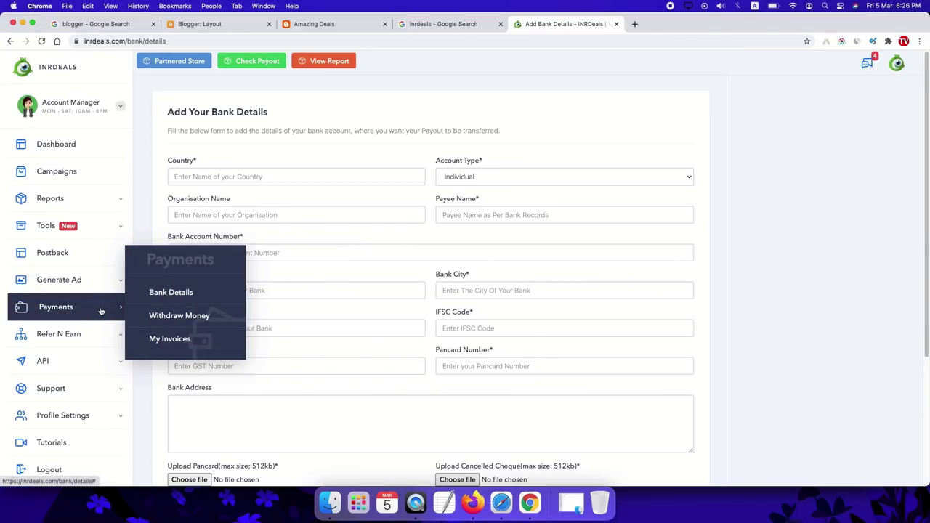
pyautogui.click(175, 317)
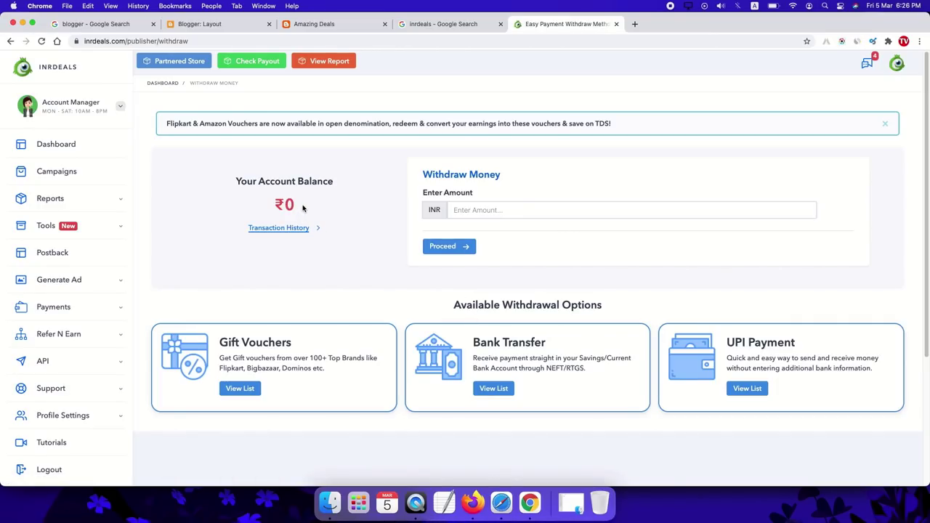
pyautogui.click(499, 210)
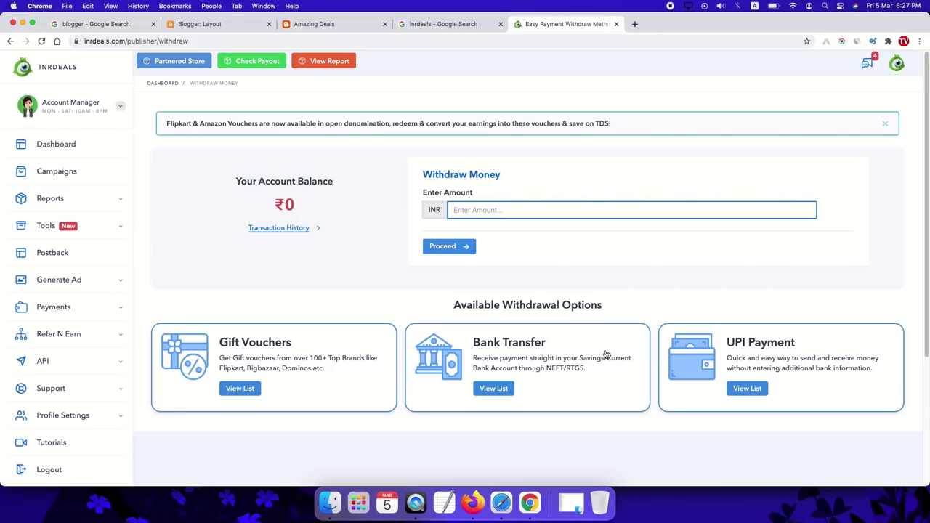
# - Open the INRDeals Amazon Affiliate Integrator and copy the store ID from the Amazon Associates account
pyautogui.moveTo(85, 233)
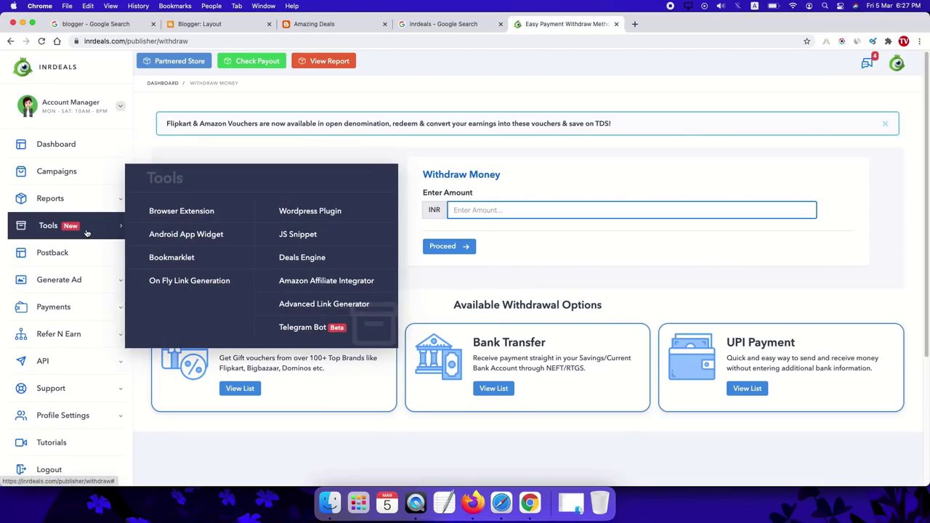
pyautogui.click(316, 285)
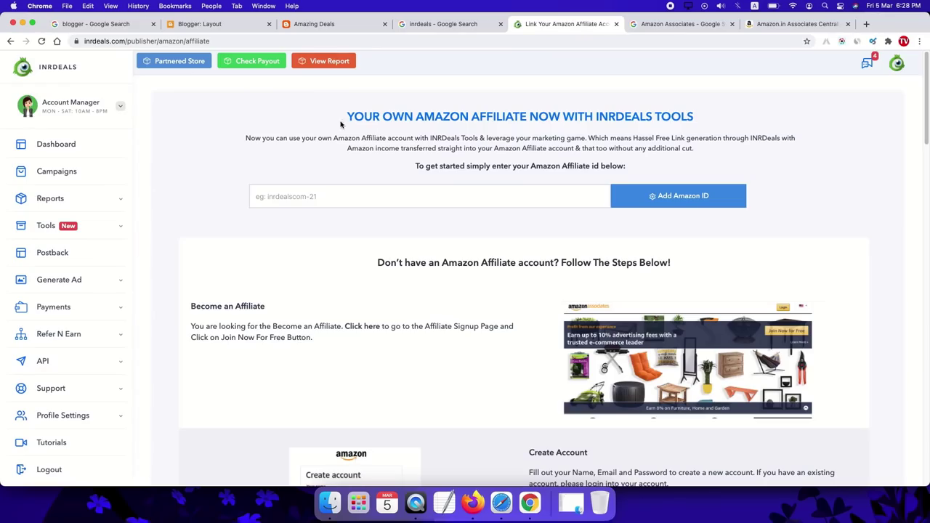
pyautogui.click(689, 25)
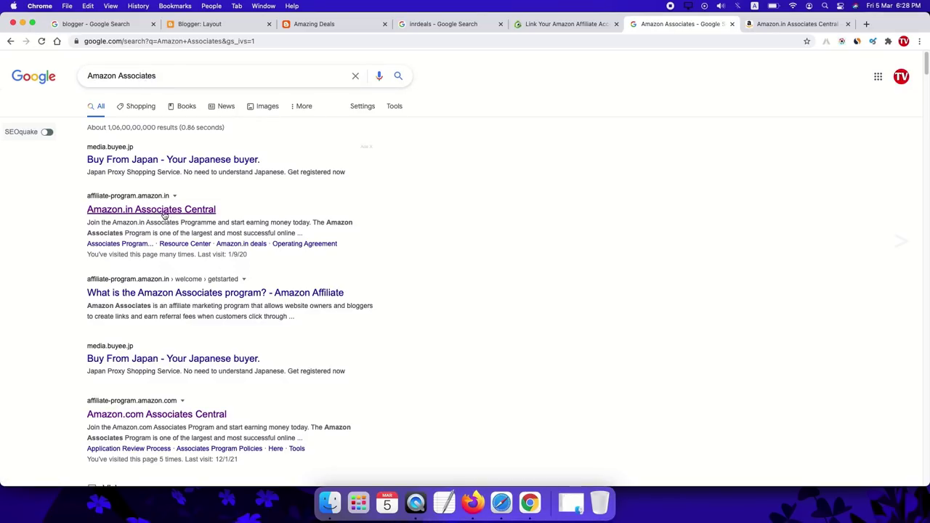
pyautogui.click(761, 26)
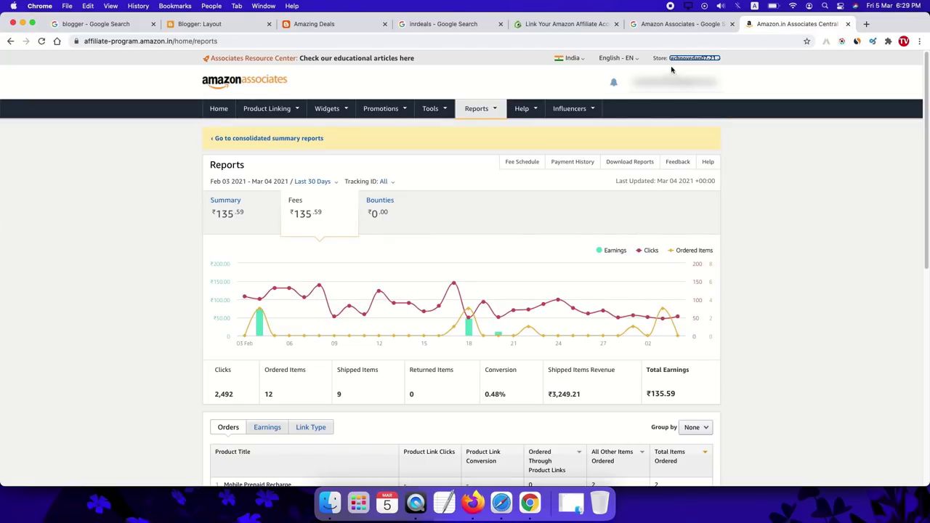
pyautogui.click(772, 72)
# - Paste the Amazon affiliate ID into the INRDeals Amazon affiliate form, add it, and dismiss the confirmation message
pyautogui.click(564, 26)
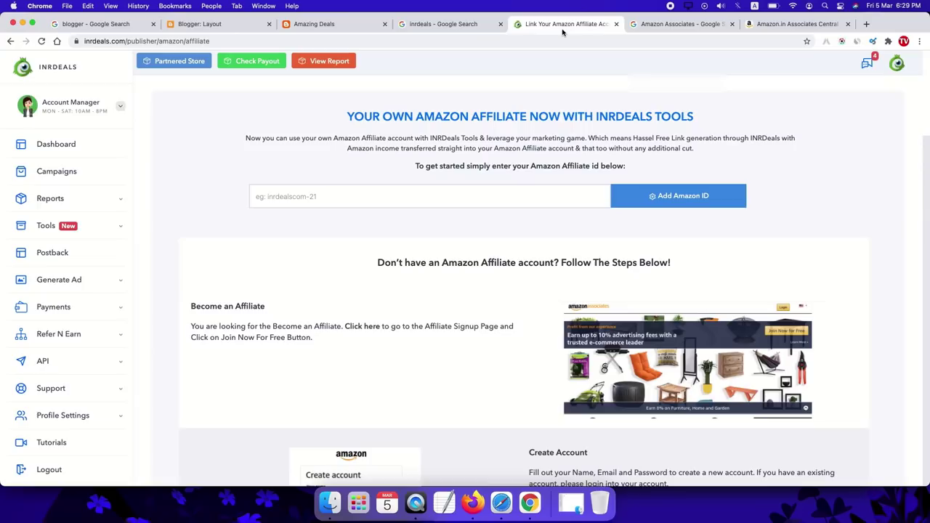
pyautogui.rightClick(336, 196)
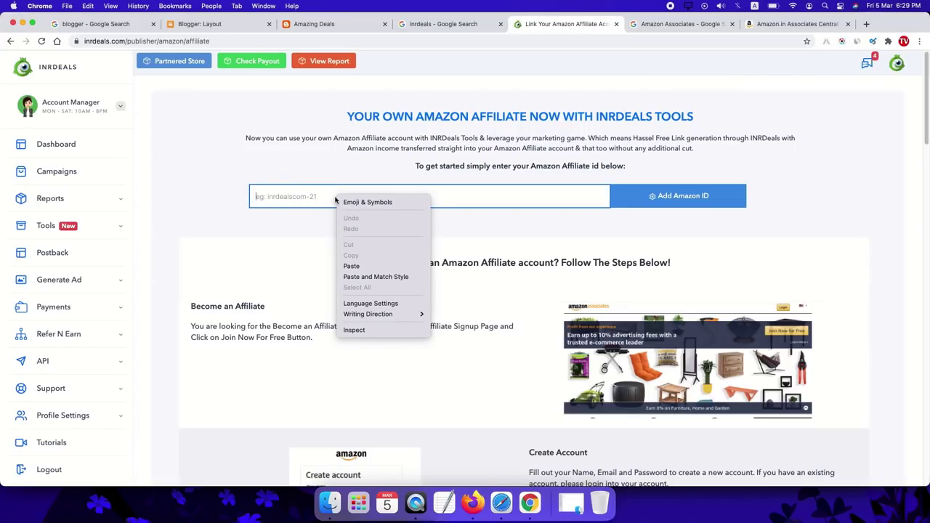
pyautogui.click(365, 266)
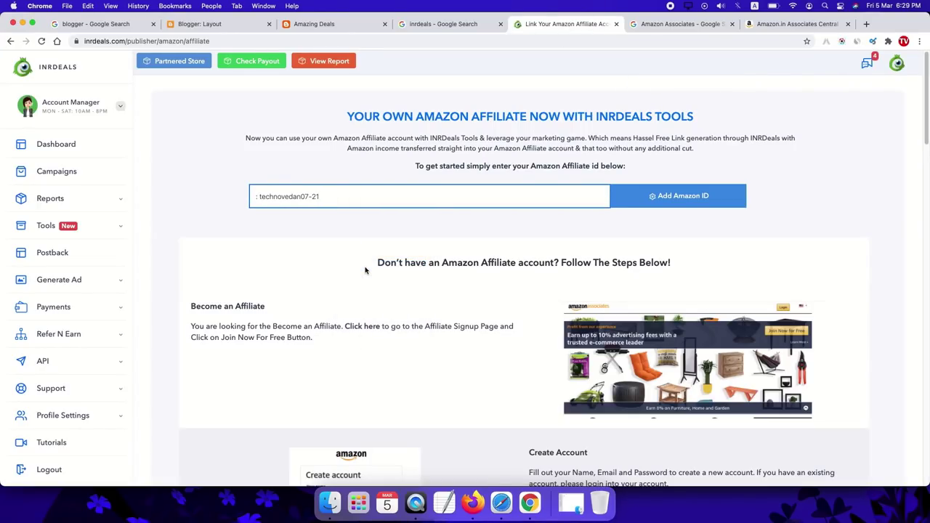
pyautogui.click(686, 197)
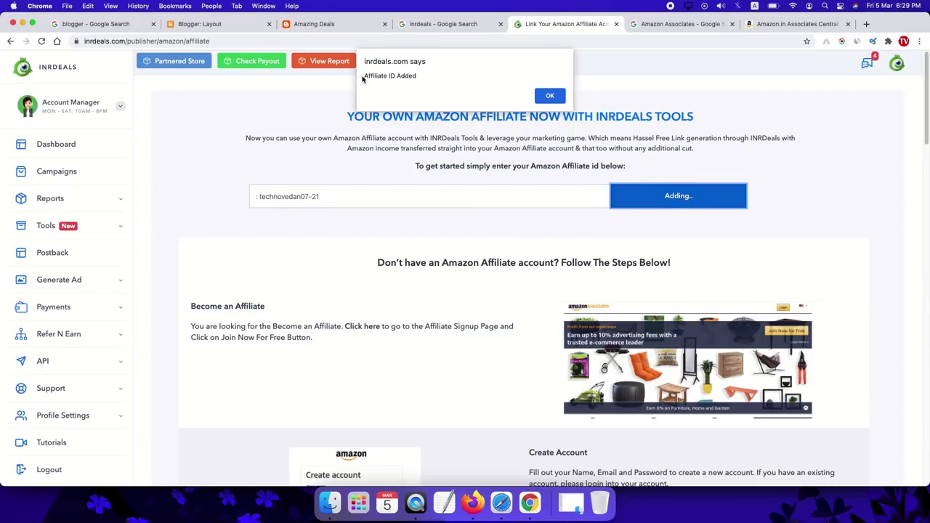
pyautogui.click(550, 96)
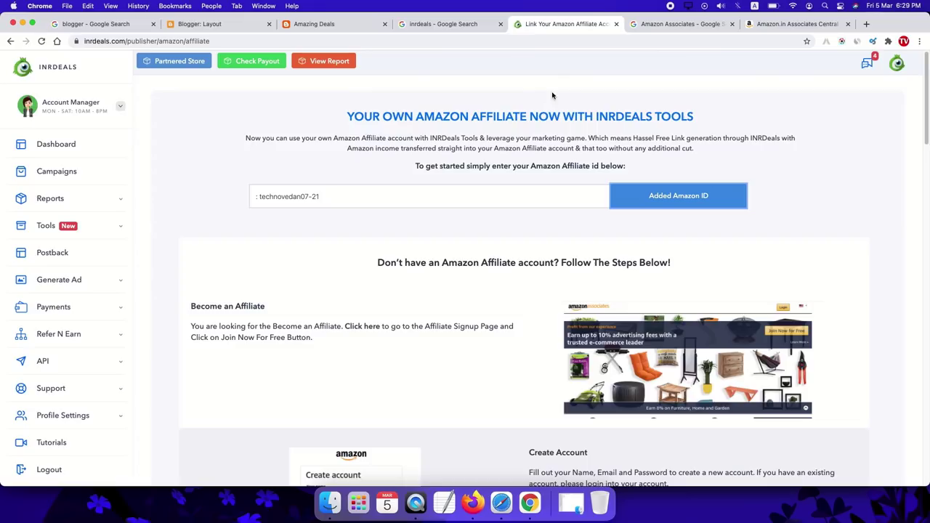
# - Open the INRDeals Deals Engine tool and copy its full iframe embed code
pyautogui.moveTo(65, 225)
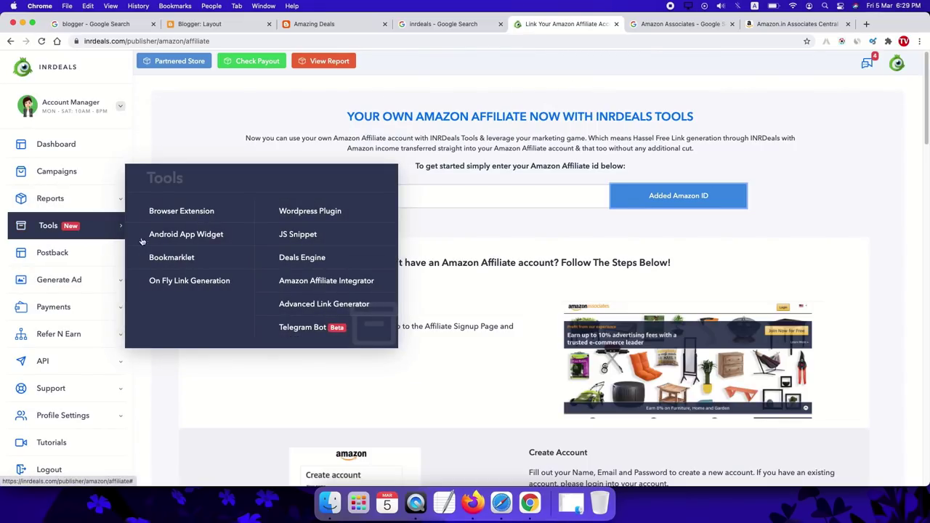
pyautogui.click(300, 258)
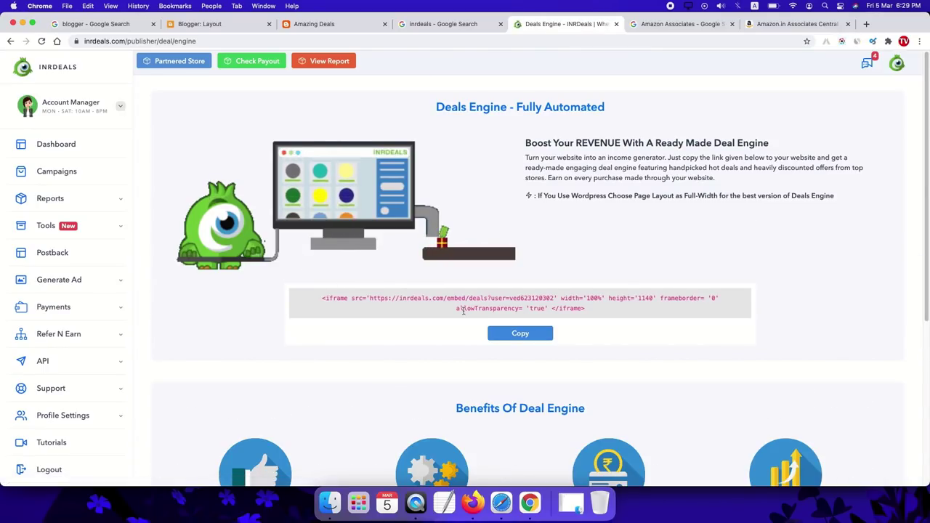
pyautogui.moveTo(585, 308); pyautogui.dragTo(322, 296)
pyautogui.rightClick(357, 294)
pyautogui.click(379, 320)
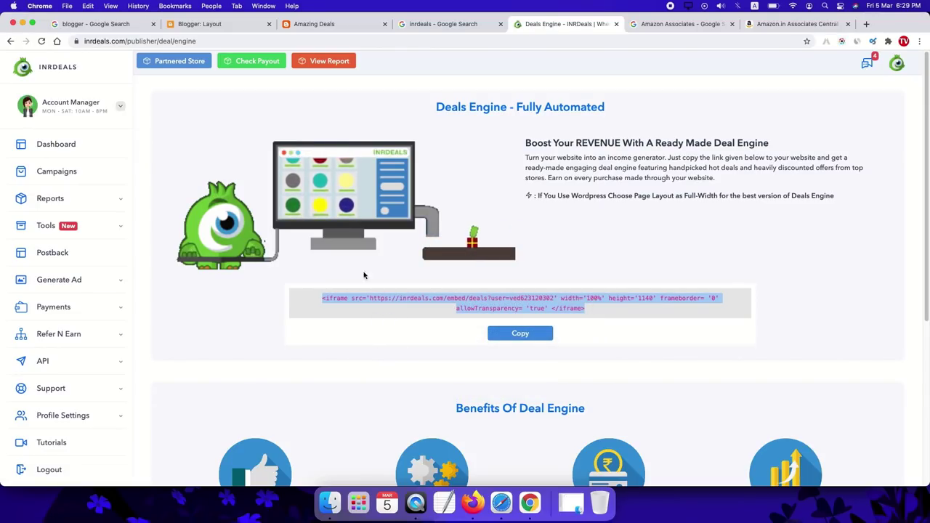
# - Replace the "iframe code" placeholder in the HTML/JavaScript gadget above Featured Apps with the copied Deals Engine embed code and save it
pyautogui.click(318, 26)
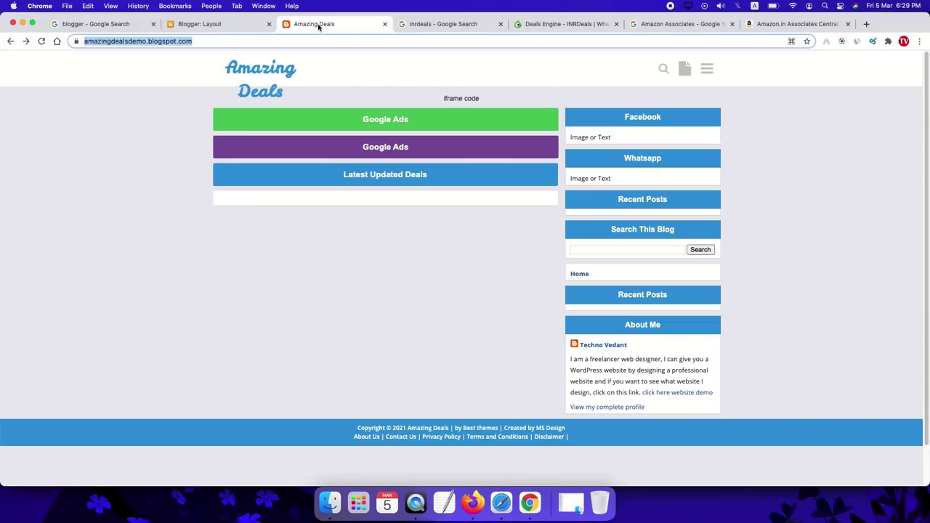
pyautogui.click(430, 95)
pyautogui.click(493, 101)
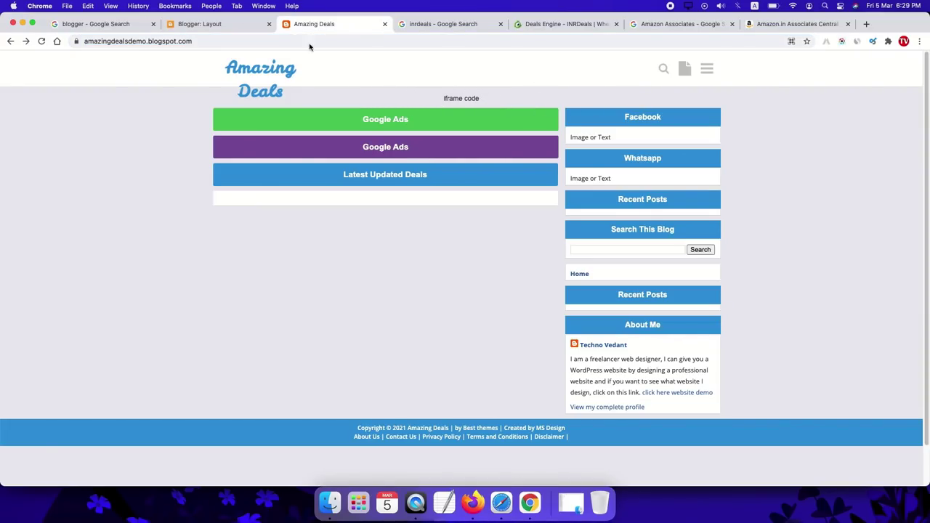
pyautogui.click(209, 28)
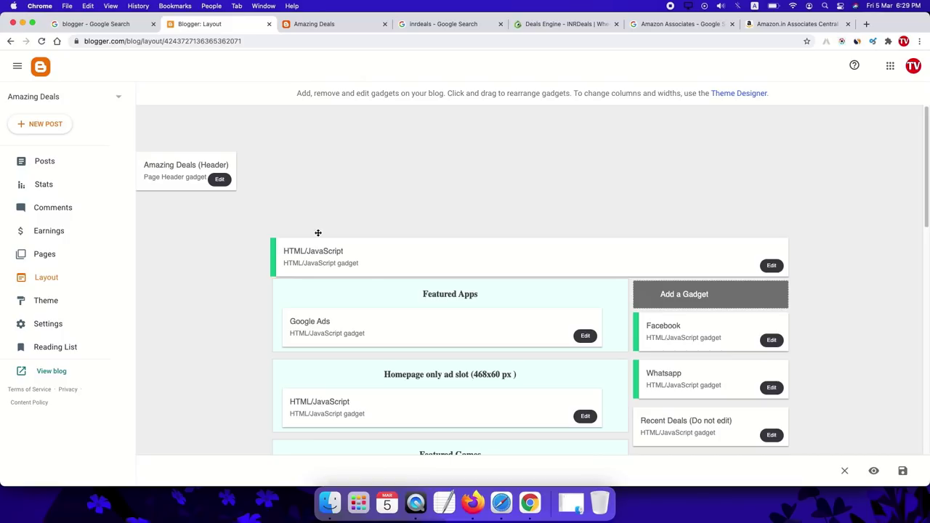
pyautogui.click(773, 267)
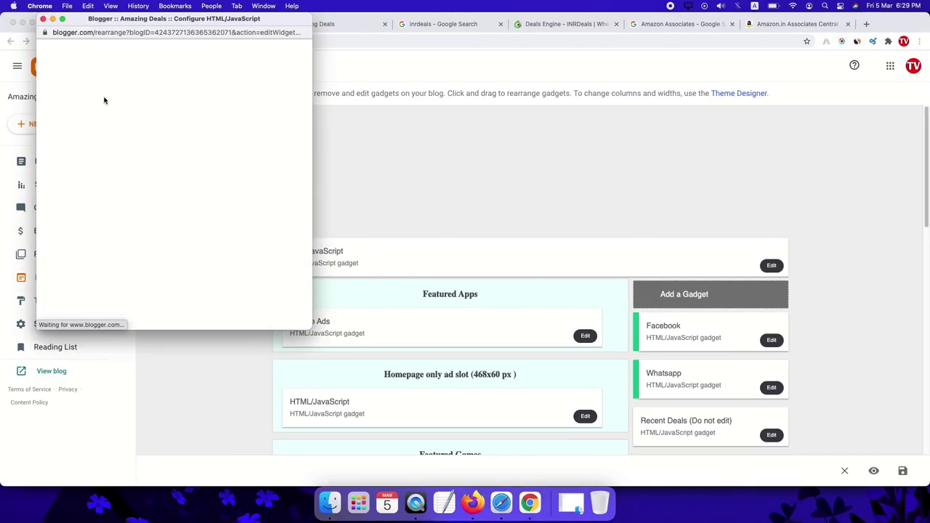
pyautogui.tripleClick(93, 154)
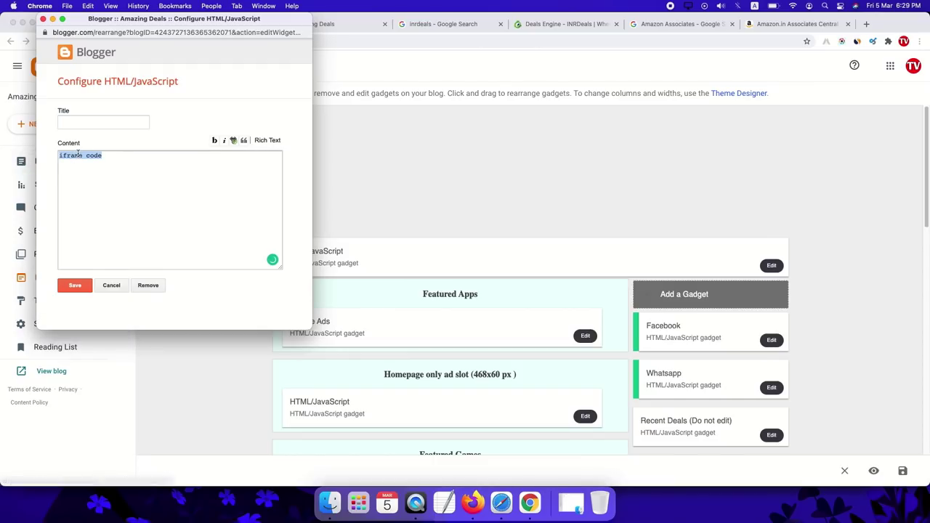
pyautogui.rightClick(78, 155)
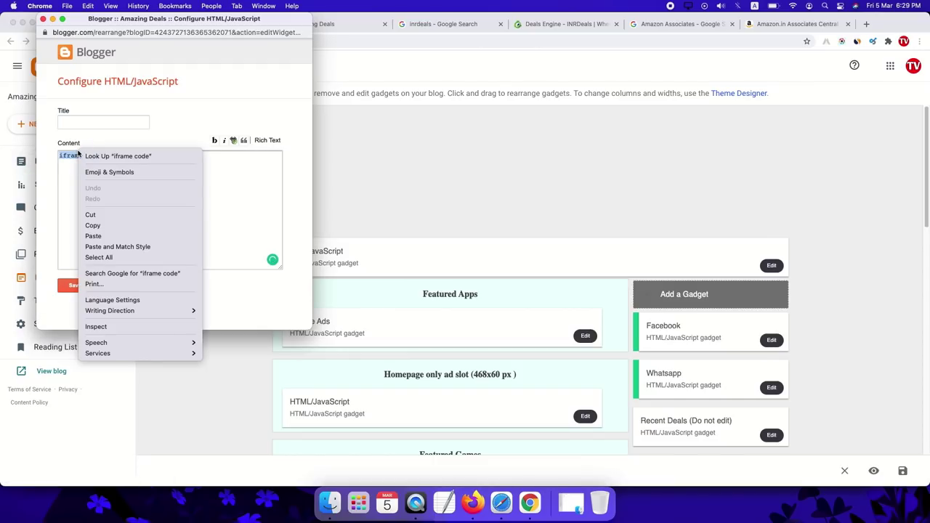
pyautogui.click(127, 236)
pyautogui.click(75, 284)
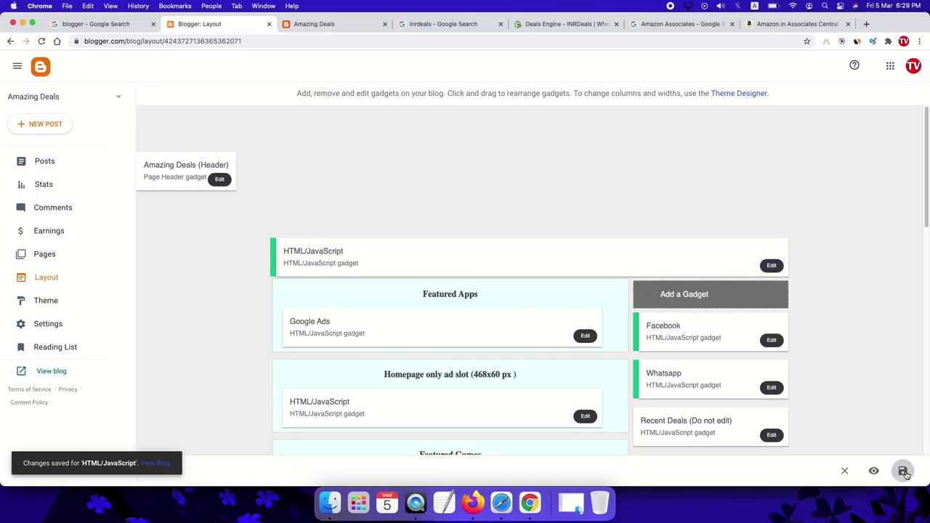
# - Reload the live Amazing Deals blog and look over the embedded deals grid
pyautogui.click(315, 26)
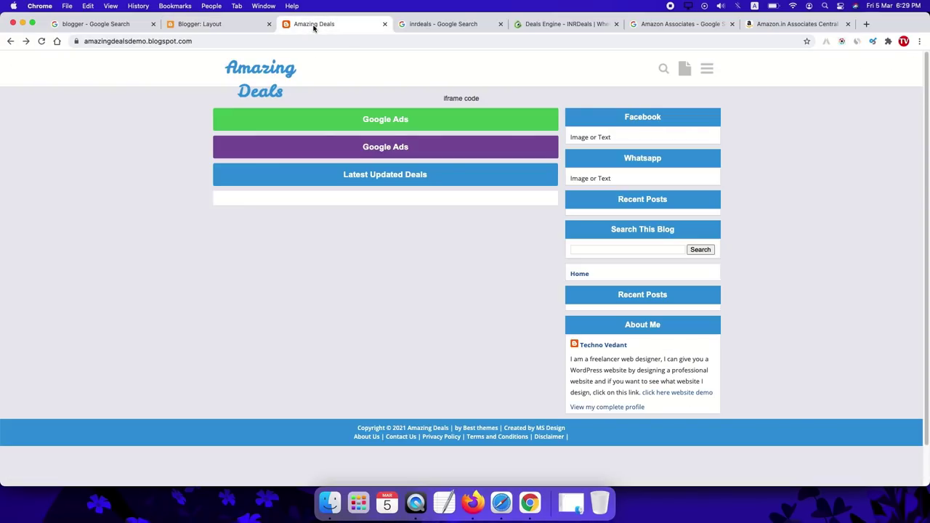
pyautogui.click(41, 41)
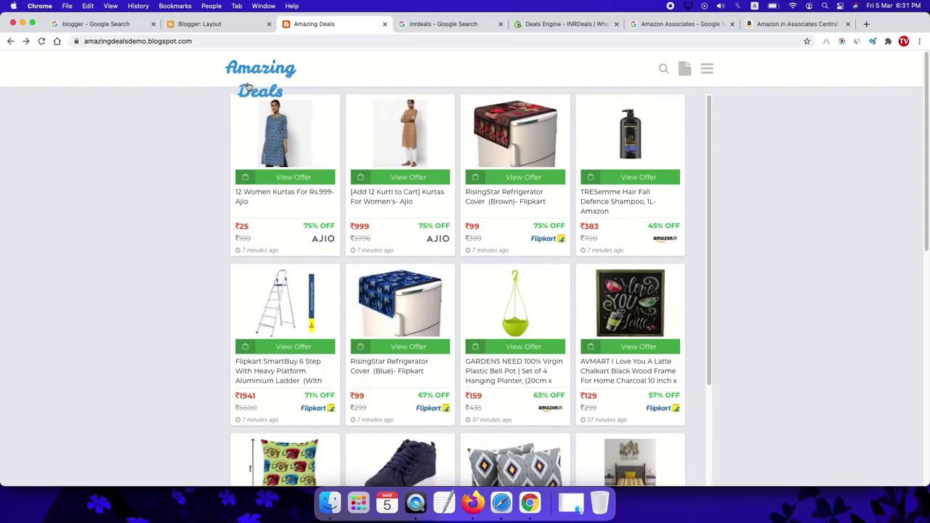
pyautogui.scroll(-1, 584, 207)
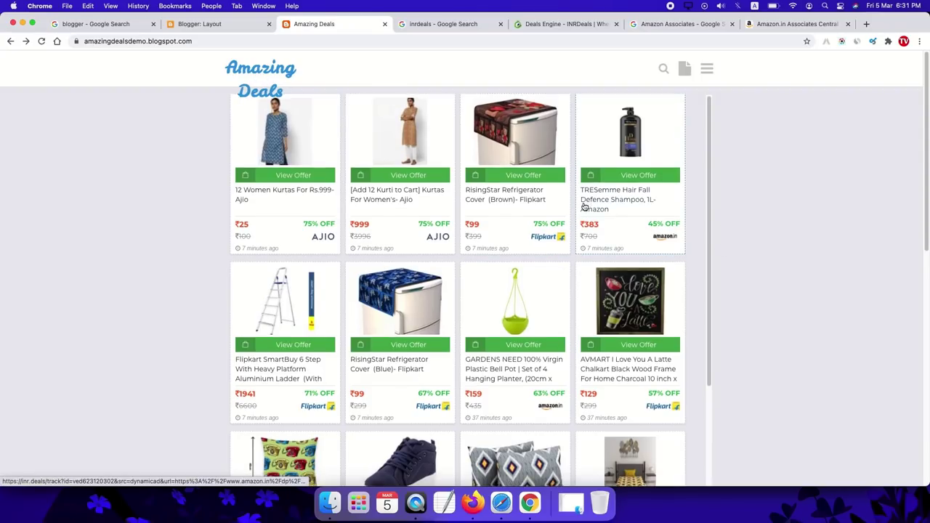
pyautogui.scroll(-10, 586, 207)
pyautogui.scroll(10, 588, 207)
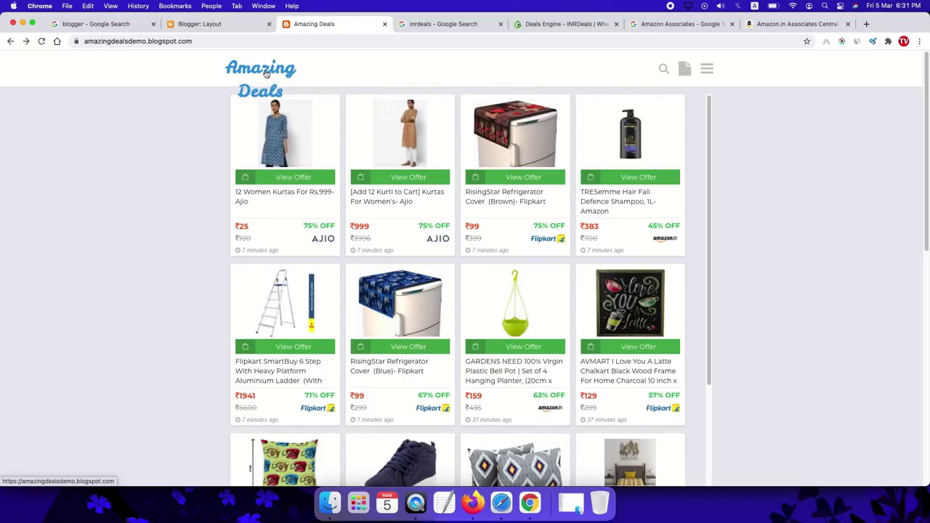
# - Shorten the blog title in the header gadget to "Deals", save it, and reload the live blog
pyautogui.click(215, 26)
pyautogui.click(220, 180)
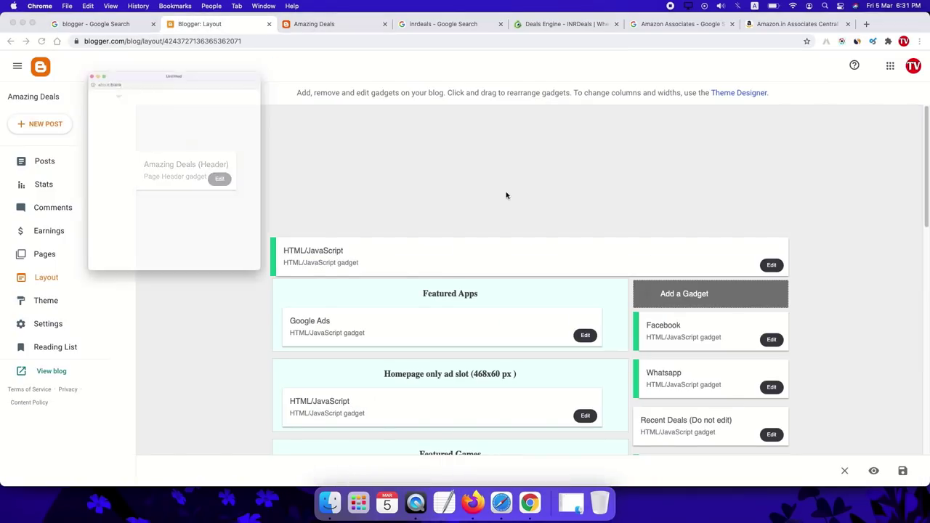
pyautogui.doubleClick(156, 118)
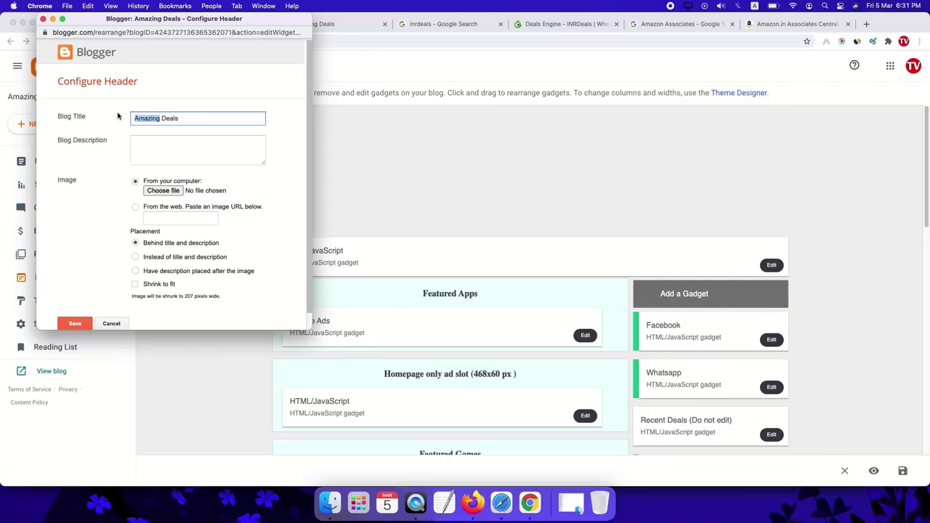
pyautogui.press('BackSpace')
pyautogui.click(74, 324)
pyautogui.click(318, 27)
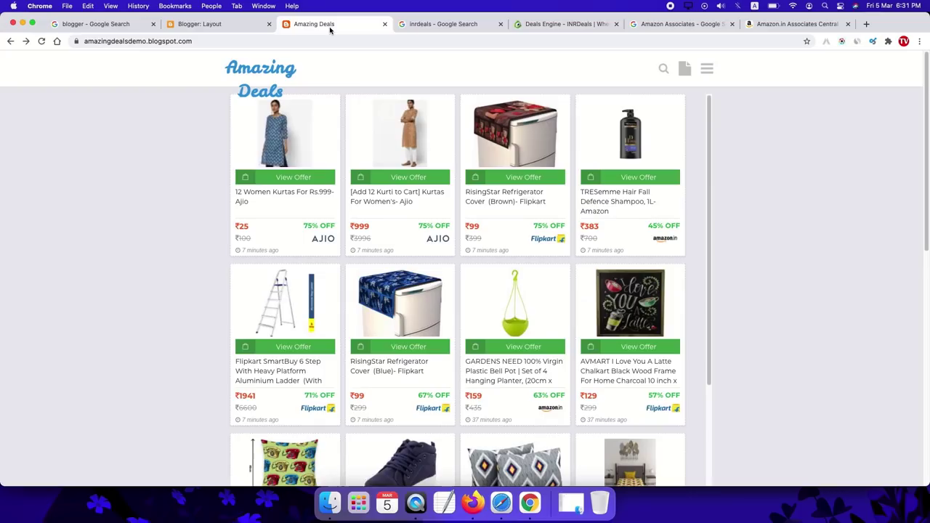
pyautogui.click(42, 40)
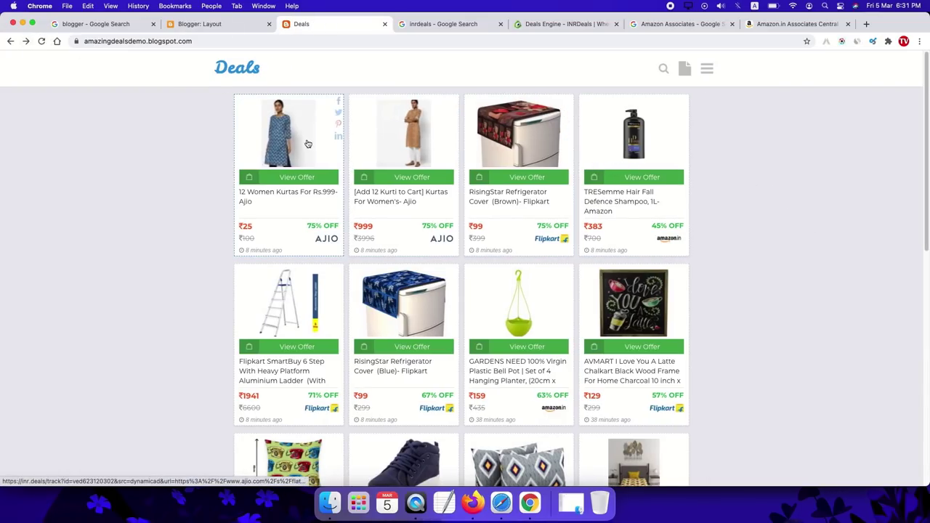
# - Open the "12 Women Kurtas For Rs.999" offer, look over its AJIO product page, and return to the INRDeals Deals Engine page
pyautogui.click(290, 178)
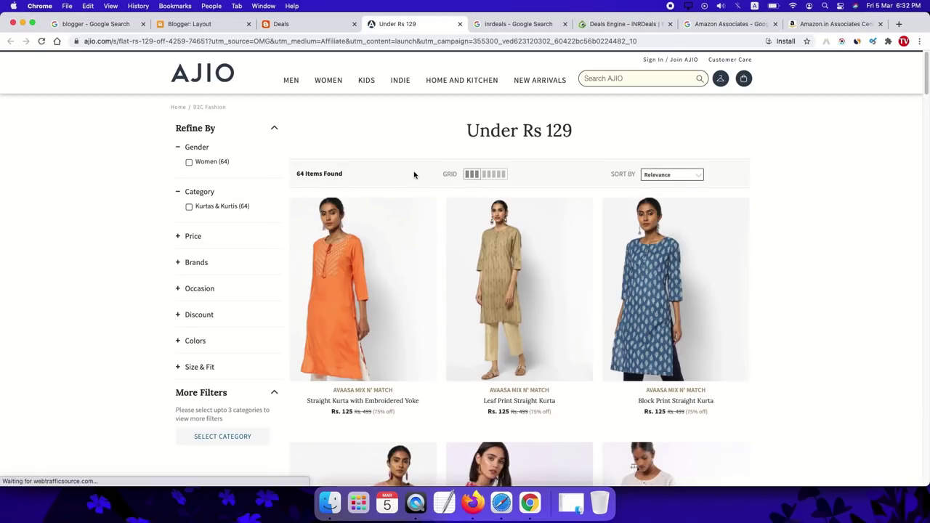
pyautogui.scroll(-5, 414, 174)
pyautogui.scroll(-5, 443, 181)
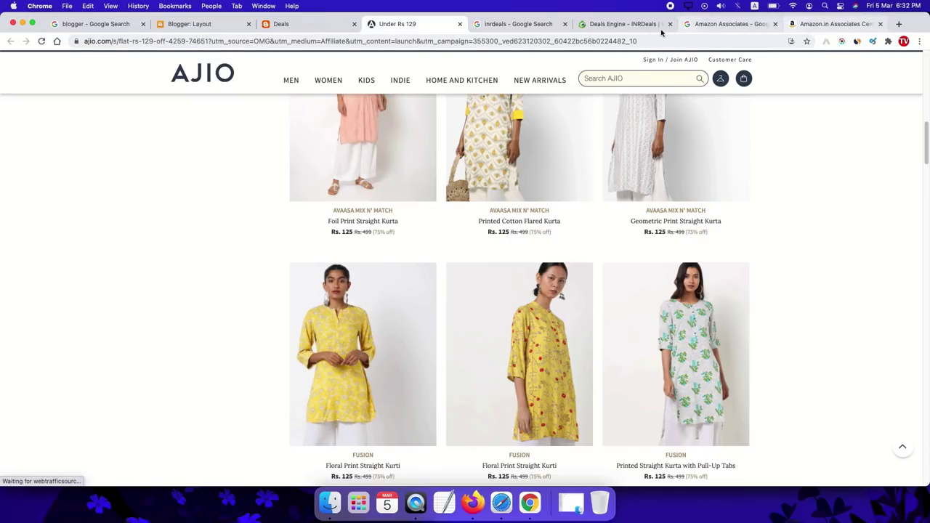
pyautogui.click(630, 25)
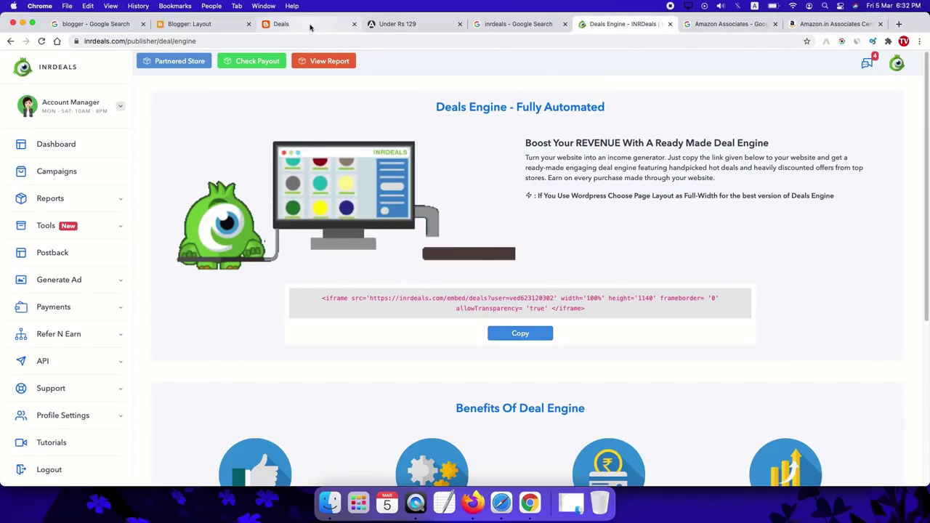
# - Look over the embedded deals on the live blog and the ad, Latest Updated Deals and sidebar sections below them
pyautogui.click(311, 24)
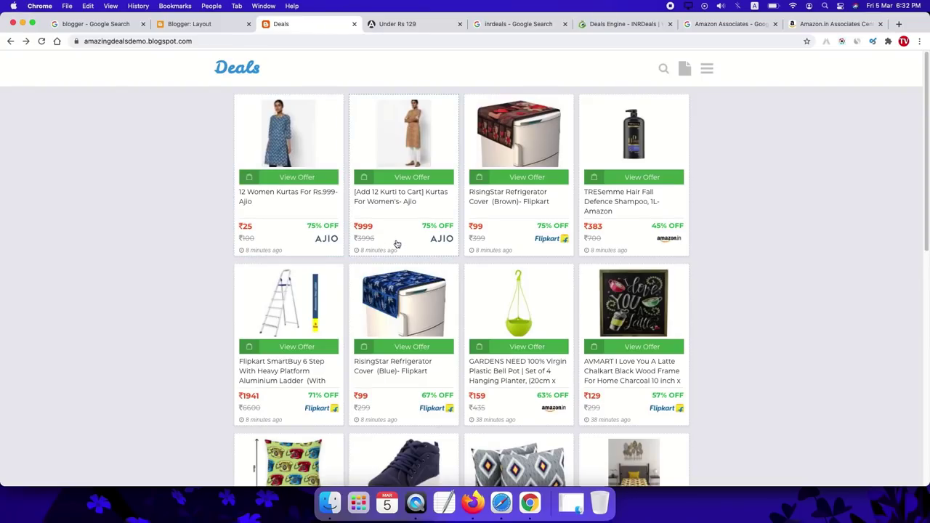
pyautogui.click(644, 179)
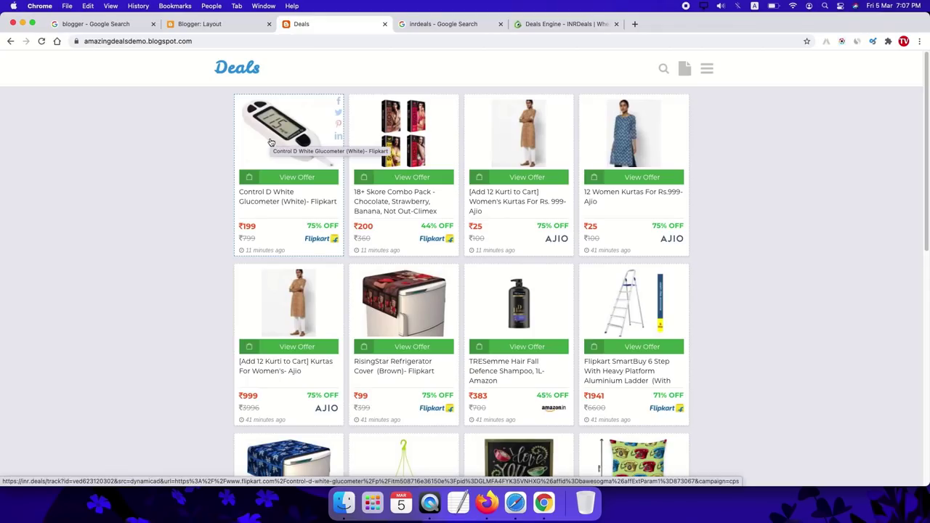
pyautogui.scroll(-5, 763, 195)
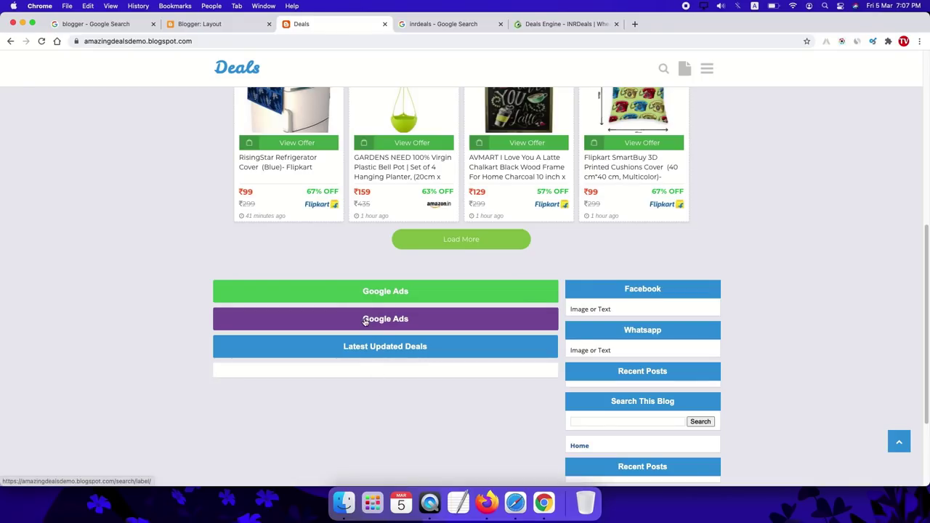
# - Start a new blog post titled "Amazing Deasl" and give it the label "Amazingdeals"
pyautogui.click(211, 25)
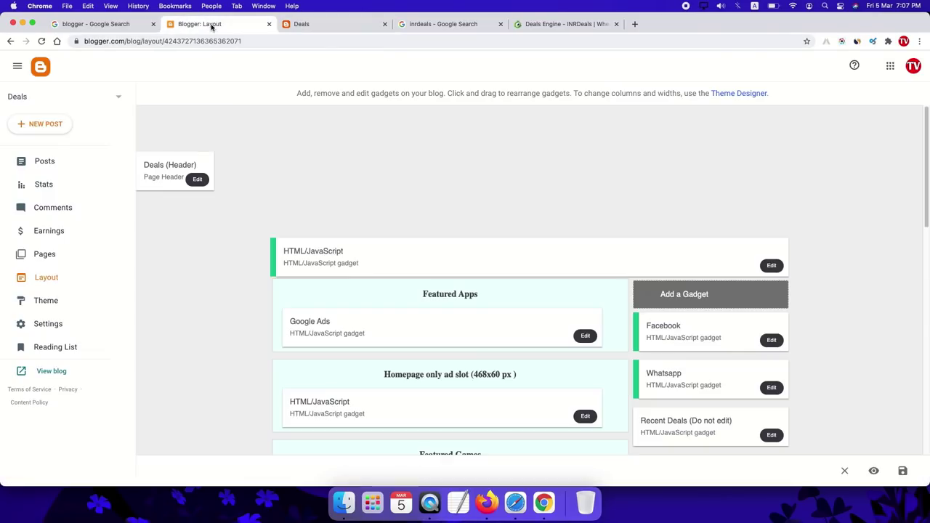
pyautogui.click(58, 123)
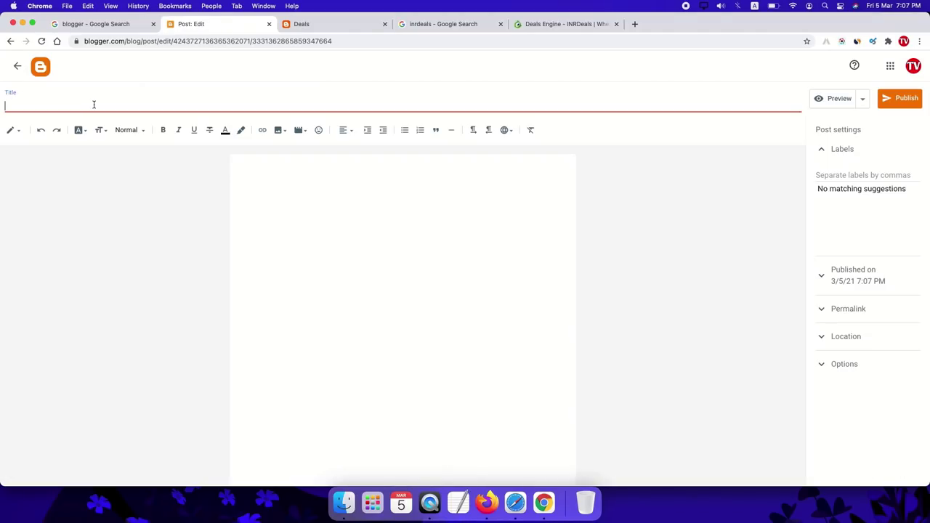
pyautogui.write('Amazing Deasl')
pyautogui.click(840, 175)
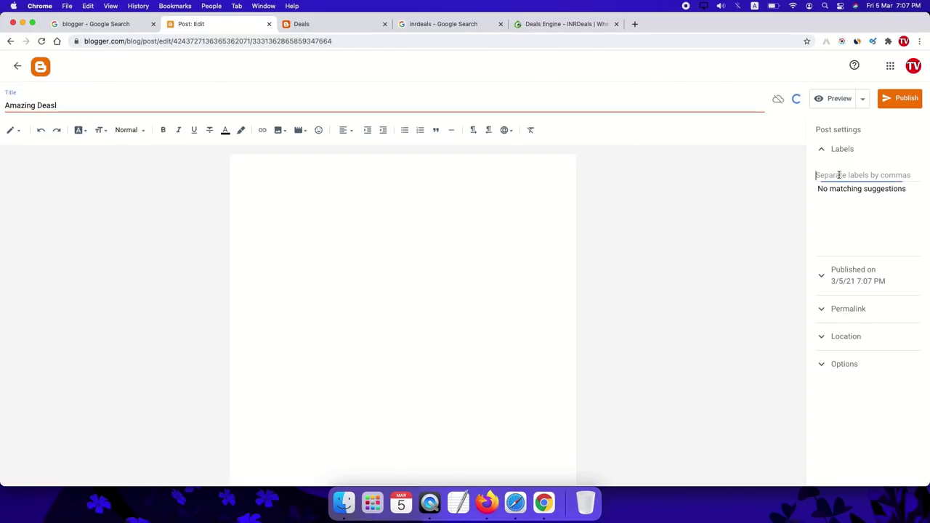
pyautogui.write('Amazingdeals')
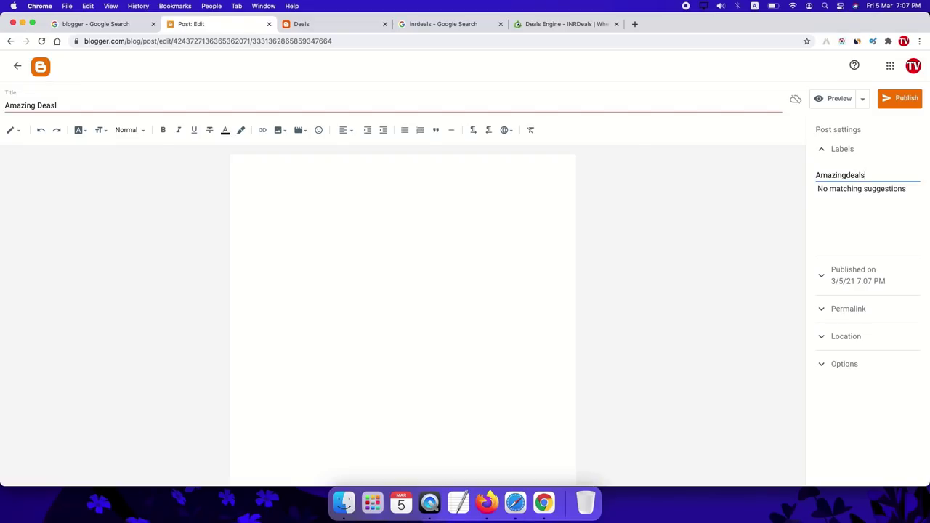
# - Copy the Deals Engine iframe embed code from INRDeals and return to the post being edited in Blogger
pyautogui.click(564, 26)
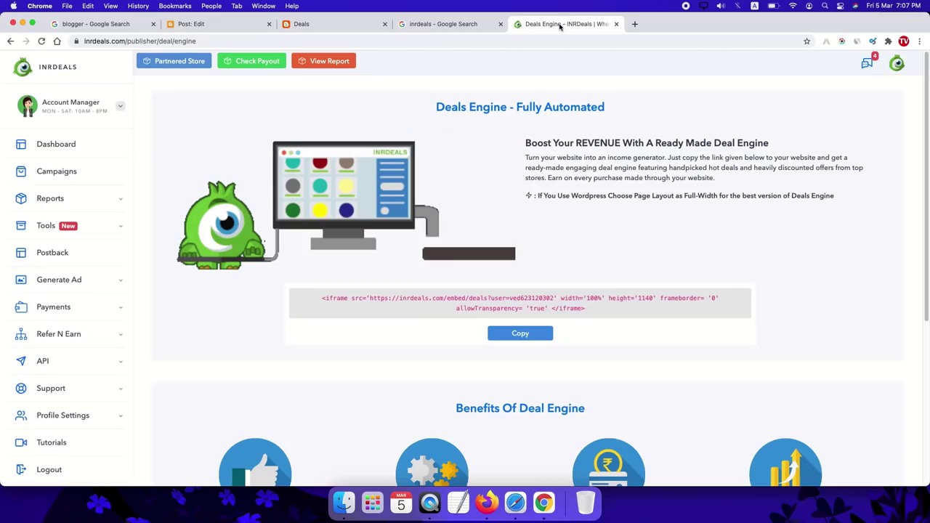
pyautogui.moveTo(587, 311); pyautogui.dragTo(376, 293)
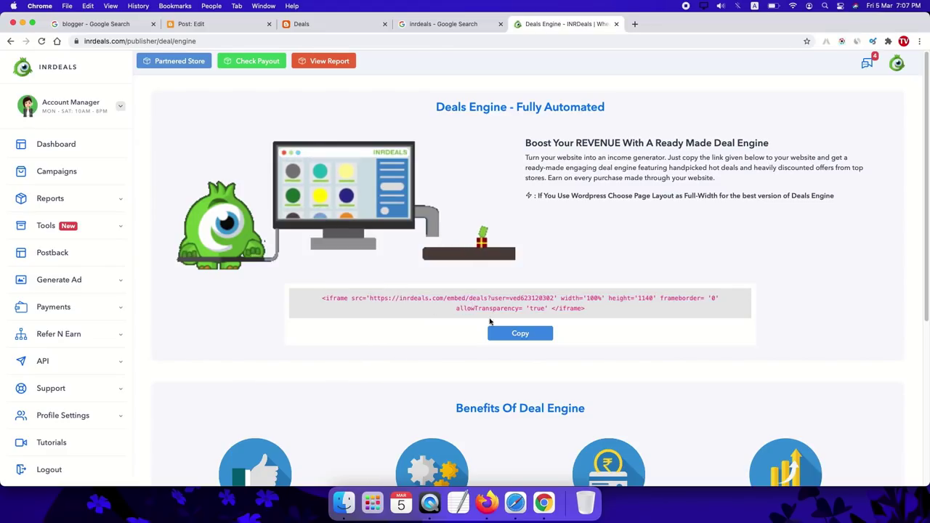
pyautogui.click(520, 333)
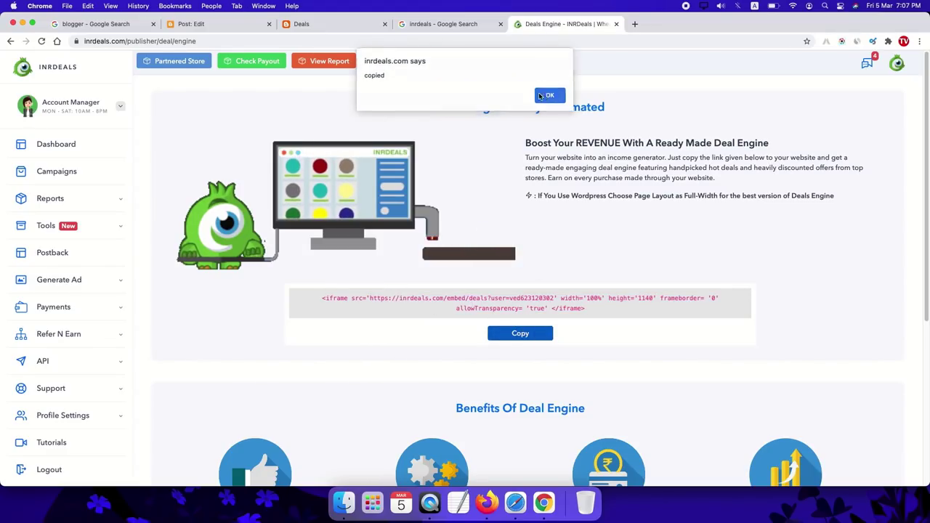
pyautogui.click(322, 24)
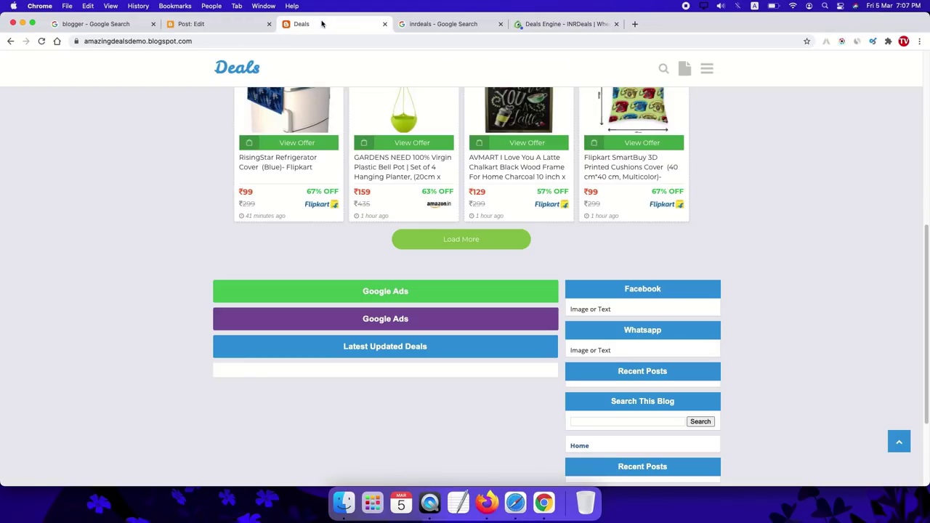
pyautogui.click(199, 24)
# - Replace the post's HTML content with the copied iframe embed code and publish the post
pyautogui.click(16, 129)
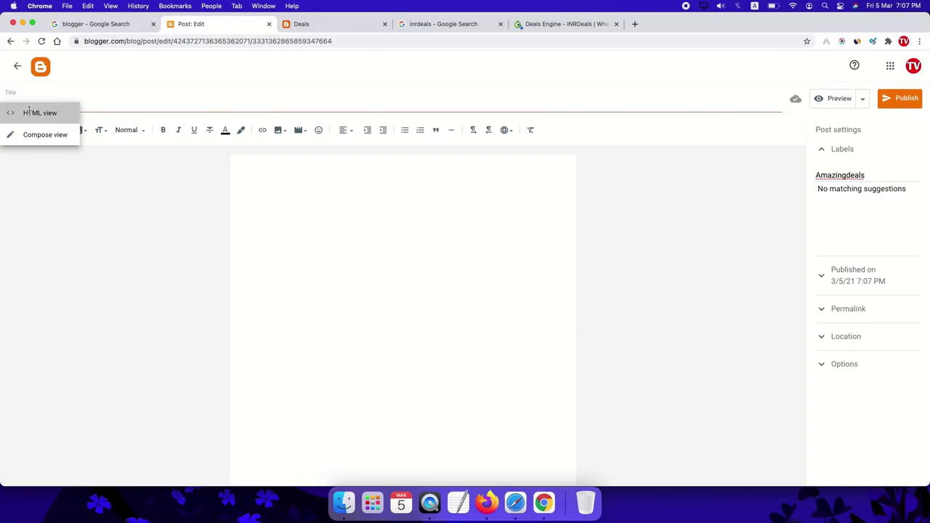
pyautogui.click(33, 112)
pyautogui.rightClick(246, 210)
pyautogui.click(176, 215)
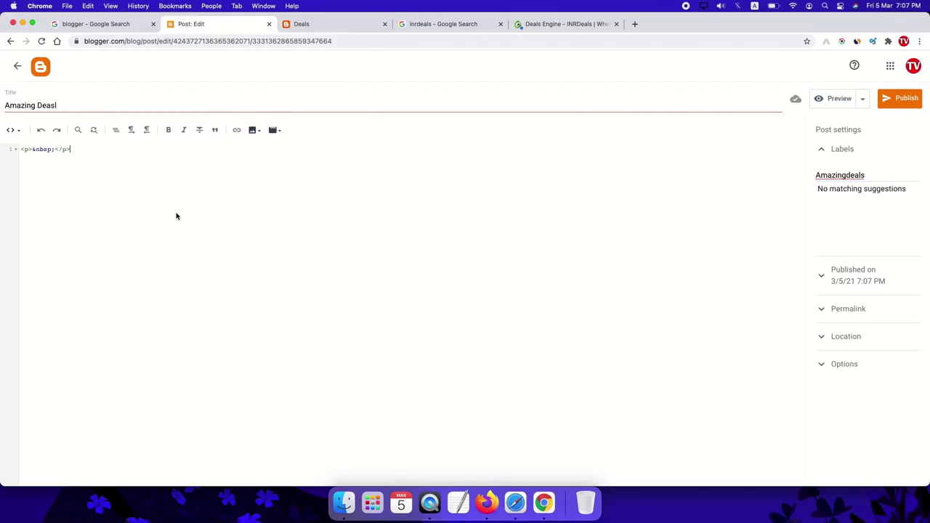
pyautogui.press('super+a')
pyautogui.press('BackSpace')
pyautogui.rightClick(41, 150)
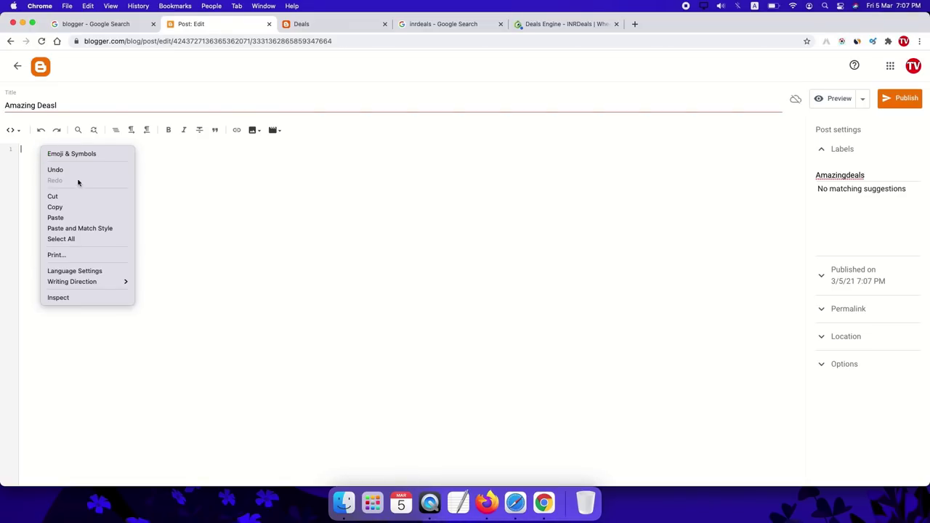
pyautogui.click(70, 217)
pyautogui.click(908, 106)
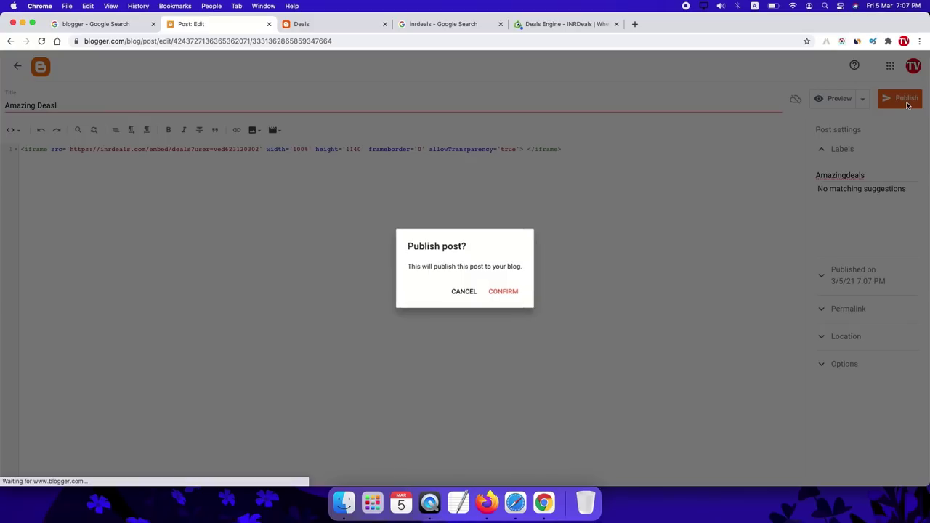
pyautogui.click(508, 293)
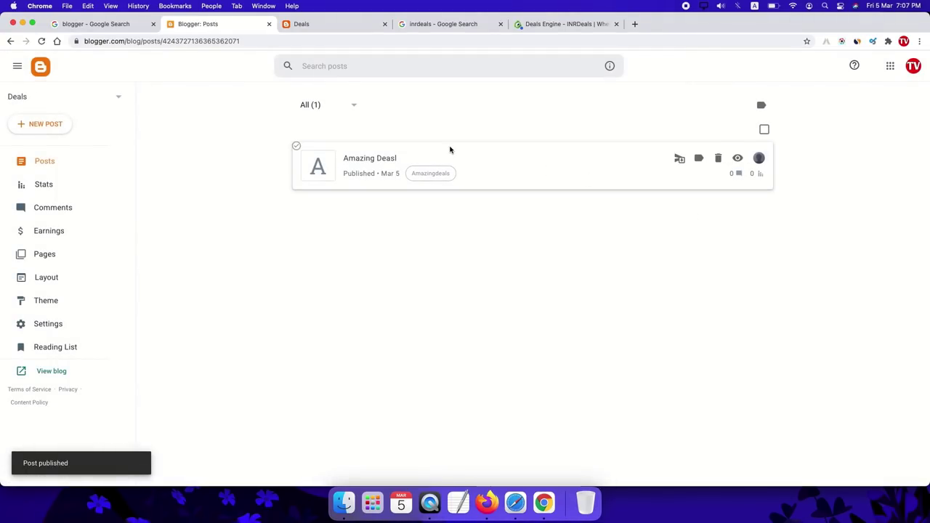
# - Create another post titled "Offers" and paste the Deals Engine iframe code as its HTML content
pyautogui.click(40, 125)
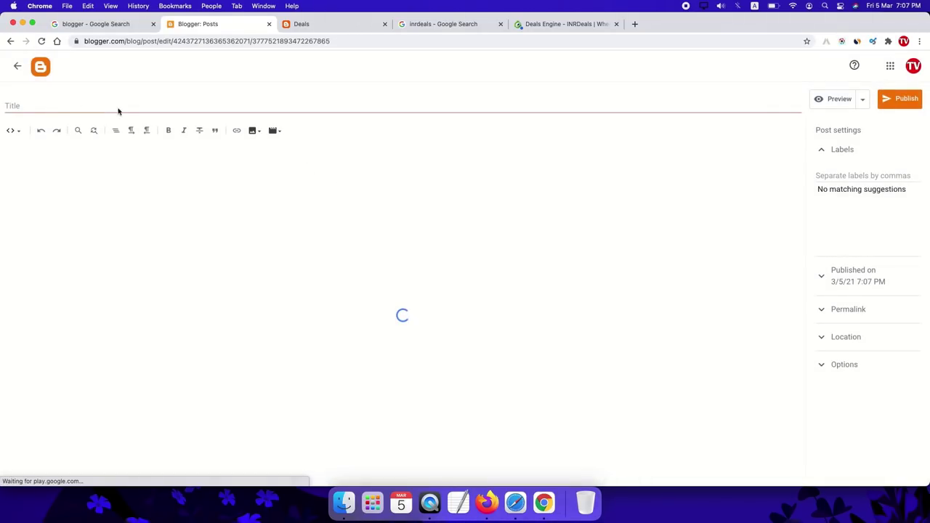
pyautogui.click(44, 100)
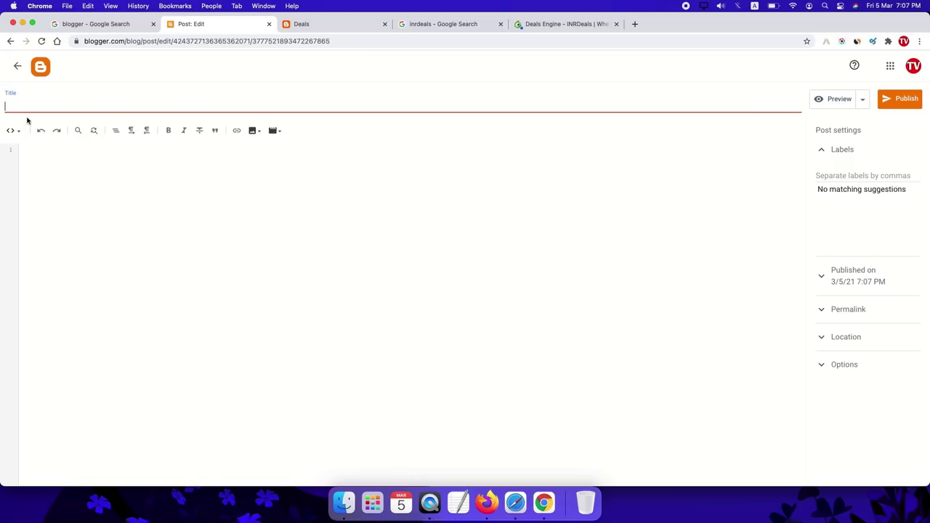
pyautogui.write('Offers')
pyautogui.click(83, 157)
pyautogui.rightClick(84, 155)
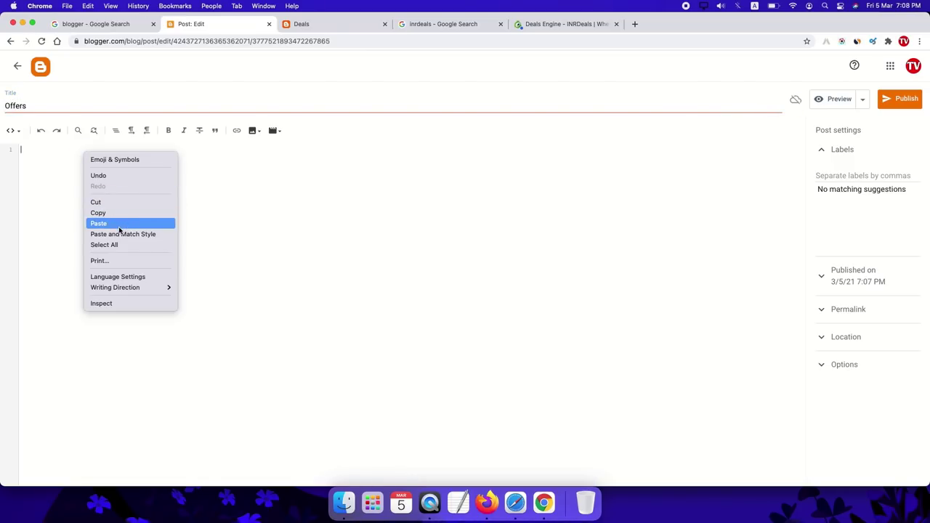
pyautogui.click(120, 231)
# - Add the label "offers" to the Offers post and publish it
pyautogui.click(825, 176)
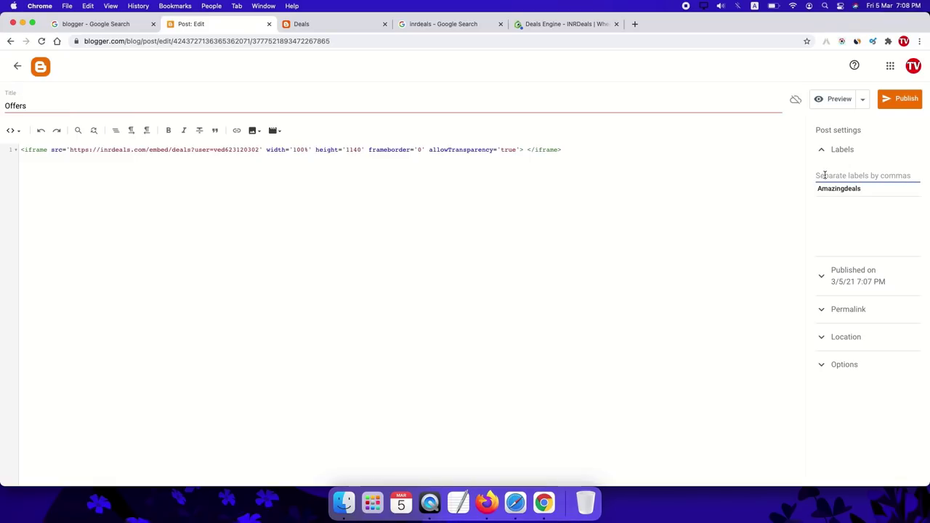
pyautogui.write('o')
pyautogui.press('BackSpace')
pyautogui.write('offers')
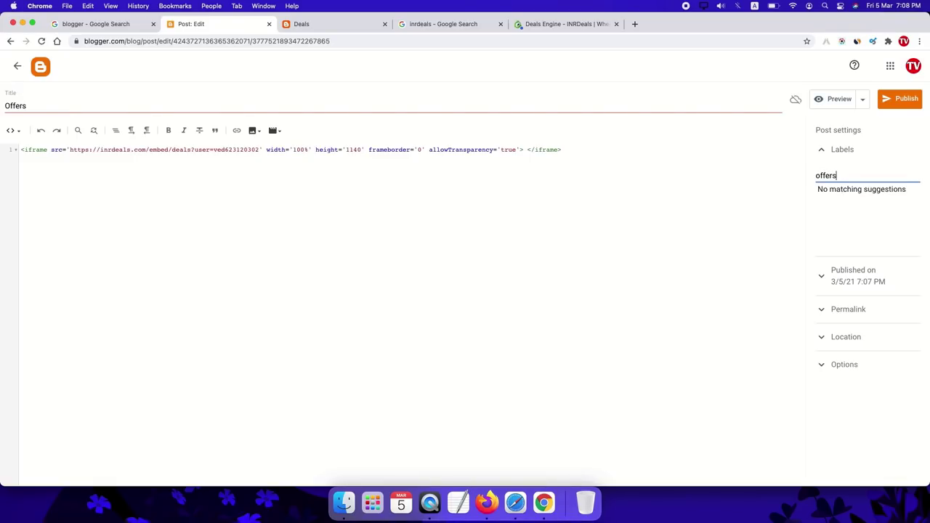
pyautogui.click(902, 99)
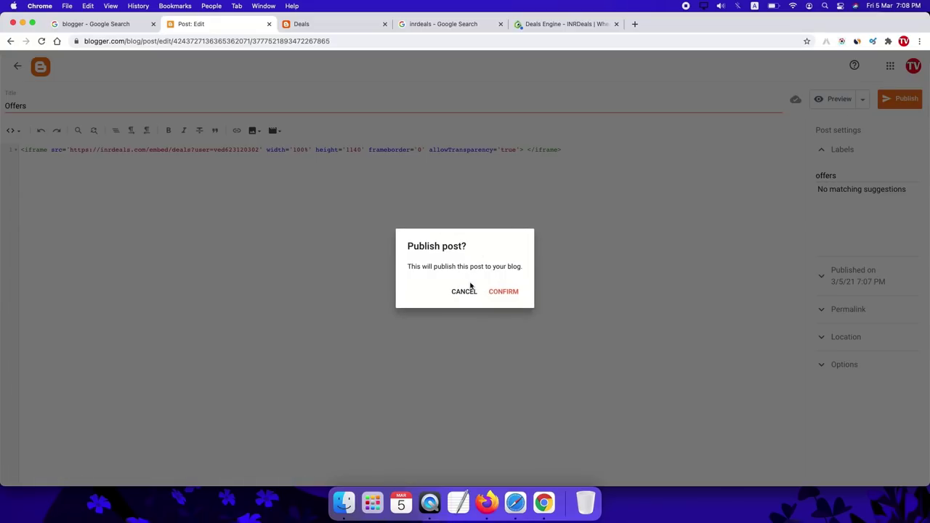
pyautogui.click(505, 291)
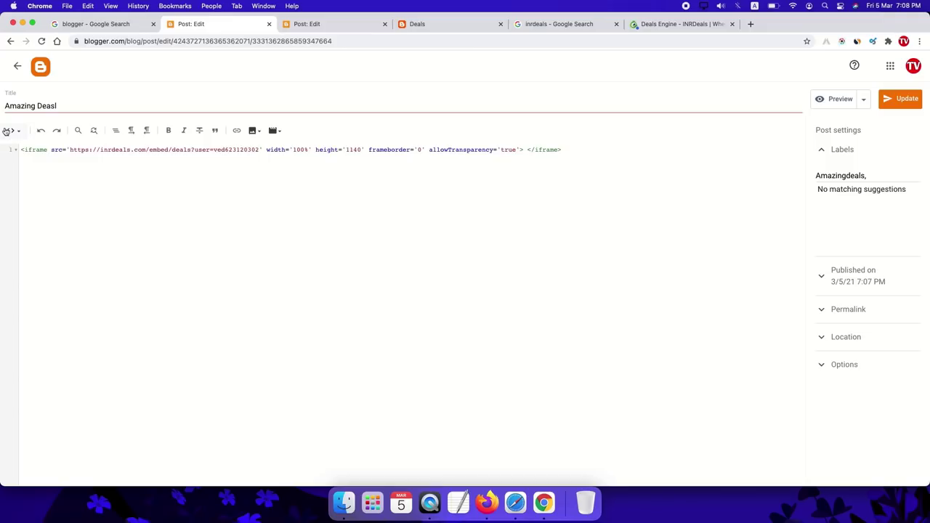
# - Switch both the Amazing Deasl and Offers posts from HTML view to Compose view
pyautogui.click(9, 131)
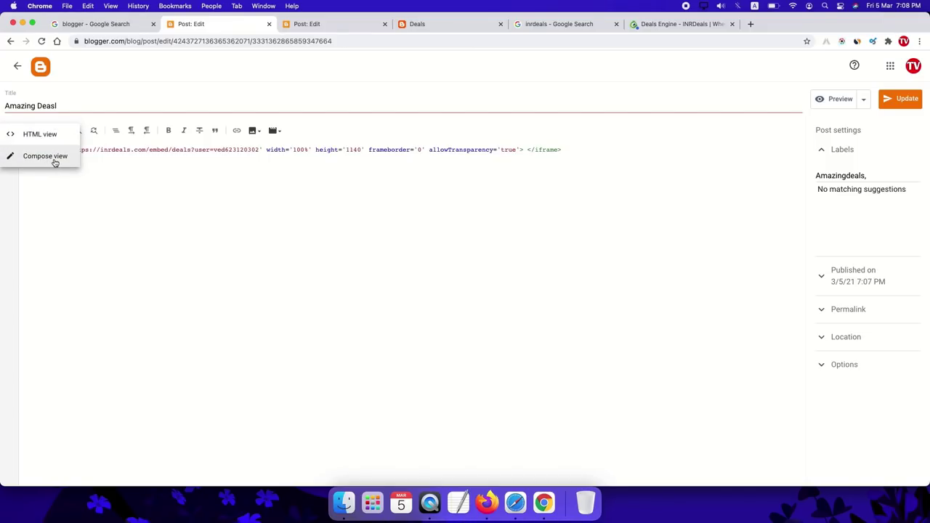
pyautogui.click(48, 159)
pyautogui.click(325, 29)
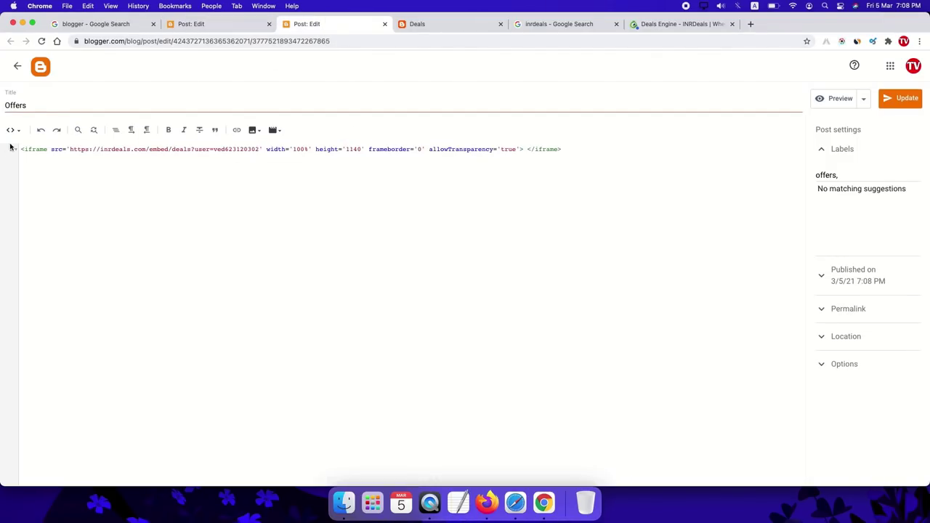
pyautogui.click(10, 131)
pyautogui.click(29, 157)
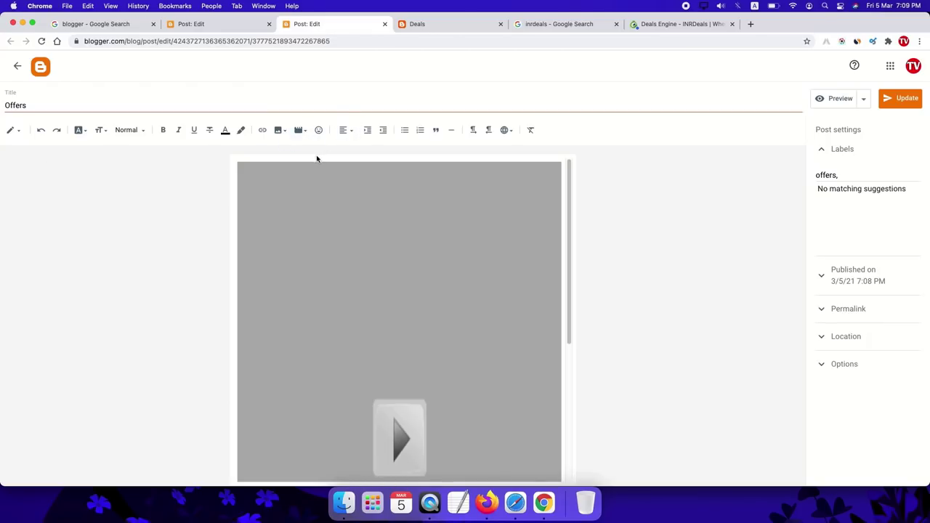
# - Upload the Google Analytics 4 thumbnail from the computer and insert it into the Offers post
pyautogui.click(279, 132)
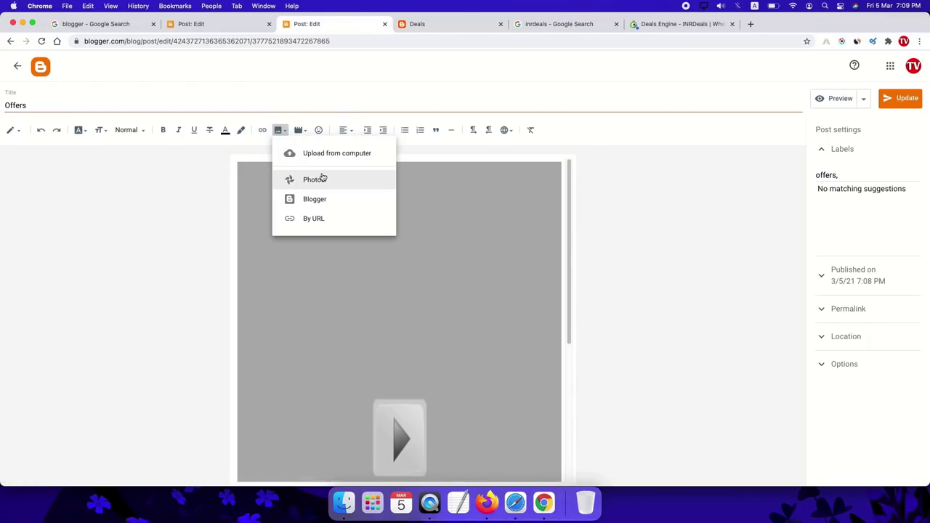
pyautogui.click(341, 155)
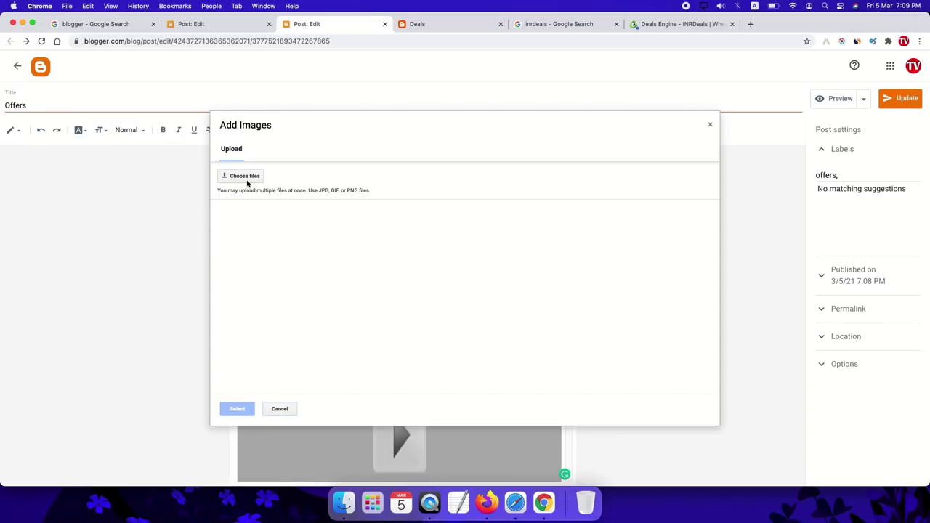
pyautogui.click(243, 175)
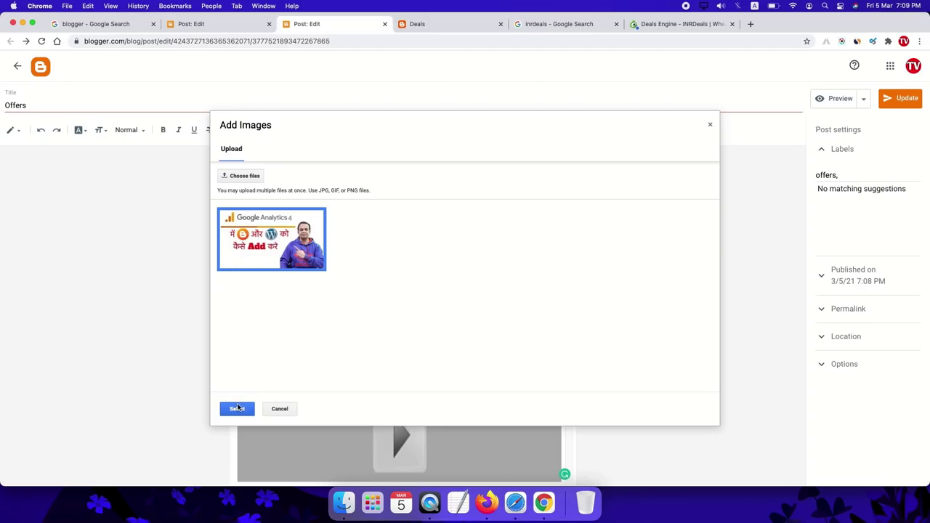
pyautogui.click(236, 409)
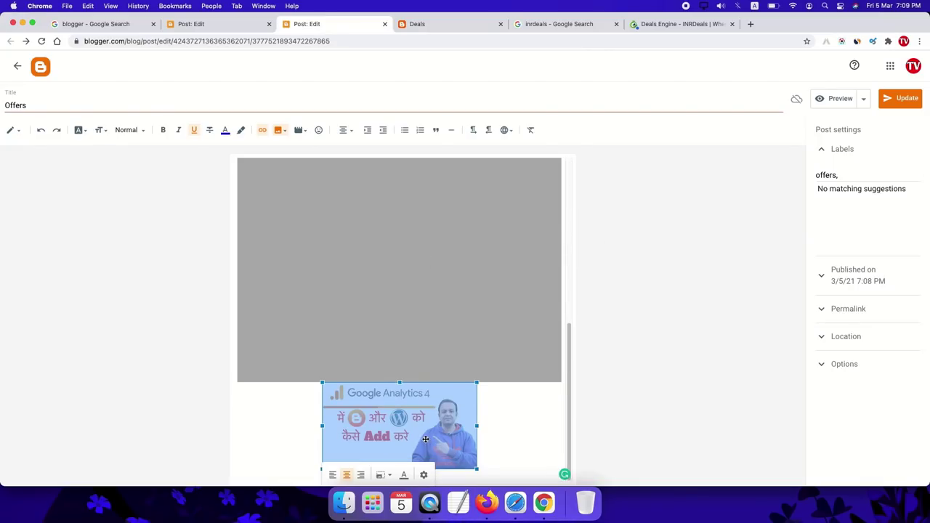
# - Check the live blog and both open posts, leave the Amazing Deasl editor discarding unsaved changes, and open the blog layout
pyautogui.click(425, 24)
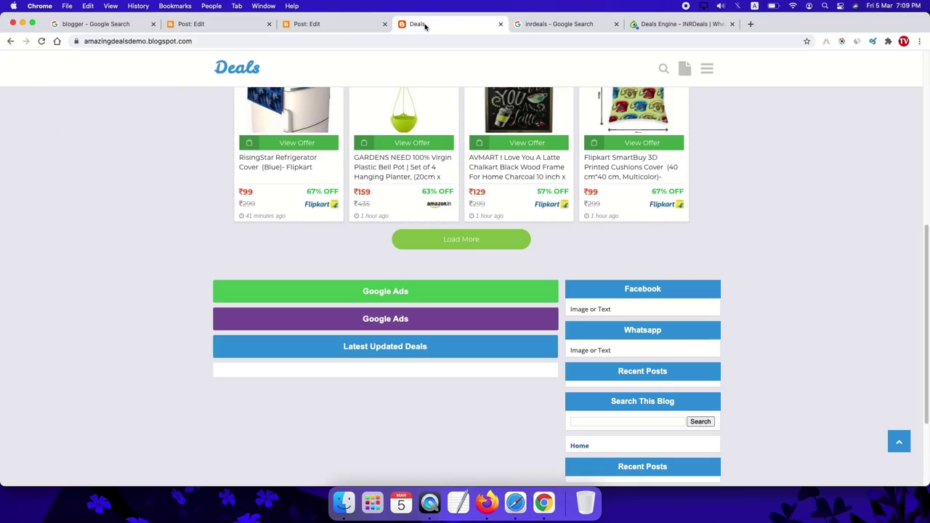
pyautogui.click(233, 27)
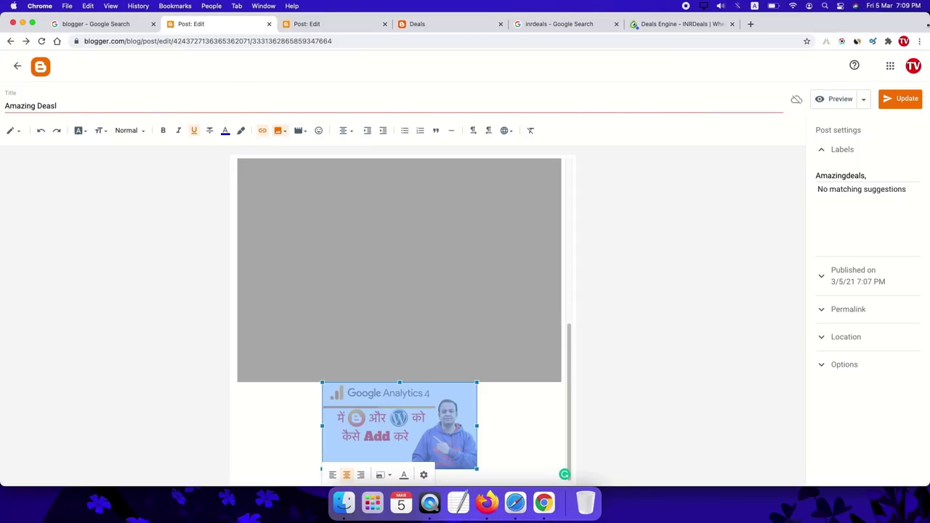
pyautogui.click(389, 29)
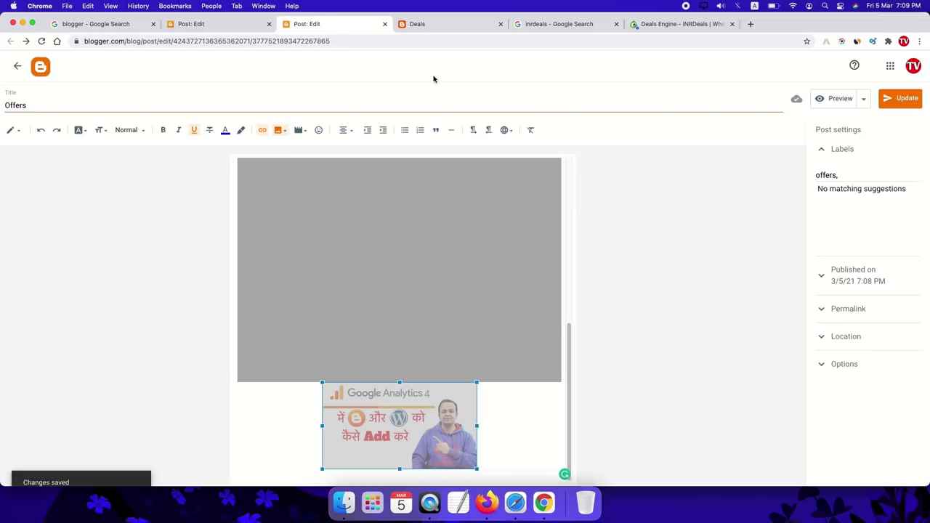
pyautogui.click(222, 24)
pyautogui.click(17, 66)
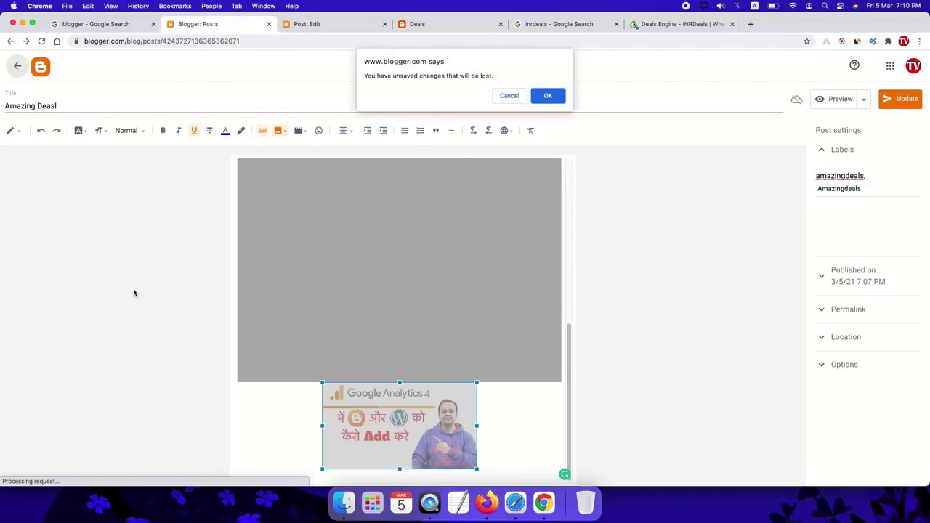
pyautogui.click(546, 96)
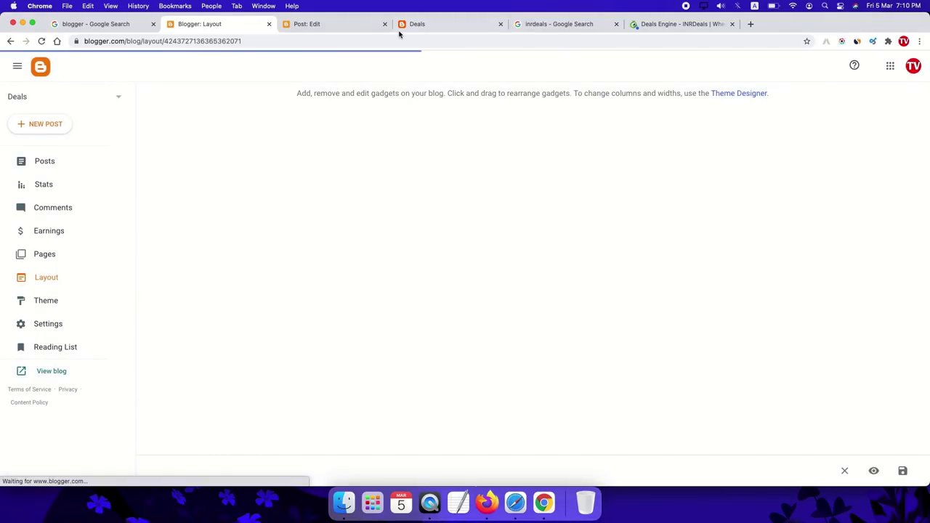
# - Check the live blog's ad sections, then set the Featured Apps gadget's title to "Amazing Deals" and content to "amazingdeals", and save it
pyautogui.click(429, 24)
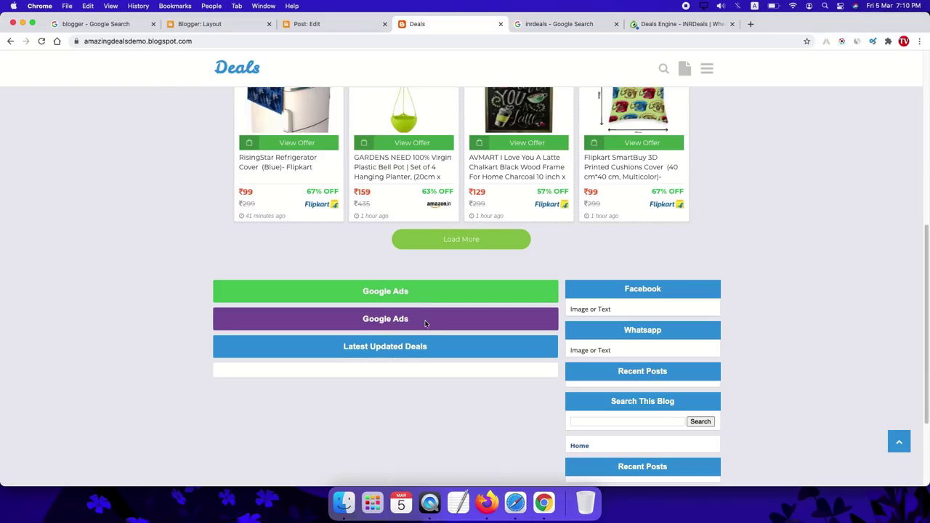
pyautogui.click(222, 24)
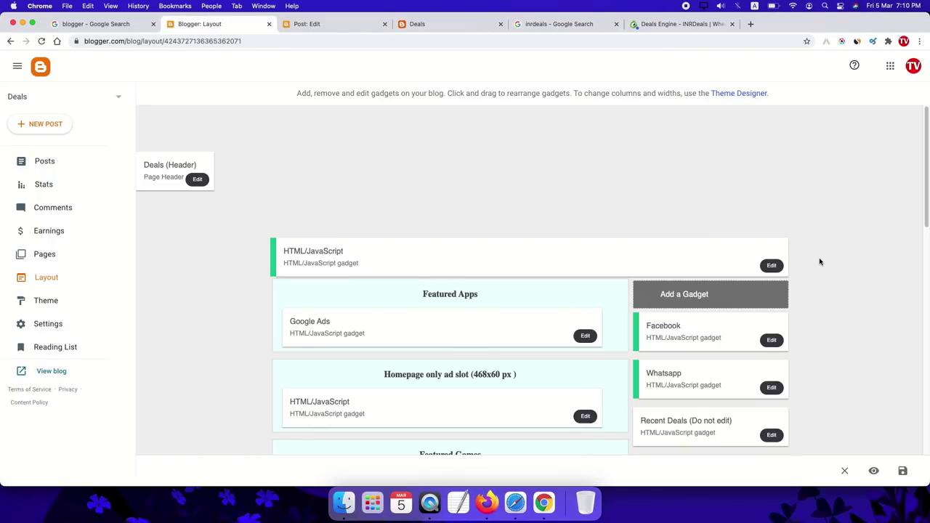
pyautogui.scroll(-5, 820, 262)
pyautogui.scroll(-2, 820, 263)
pyautogui.scroll(2, 820, 263)
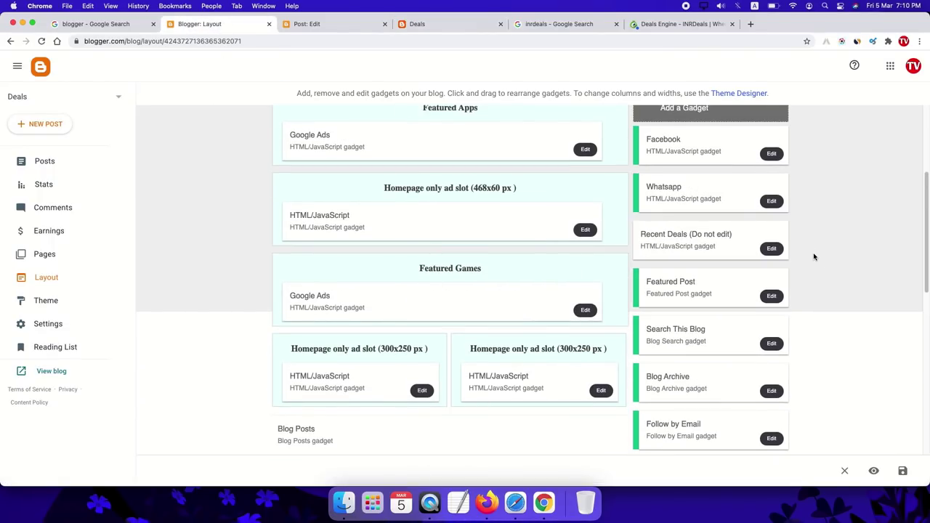
pyautogui.click(586, 149)
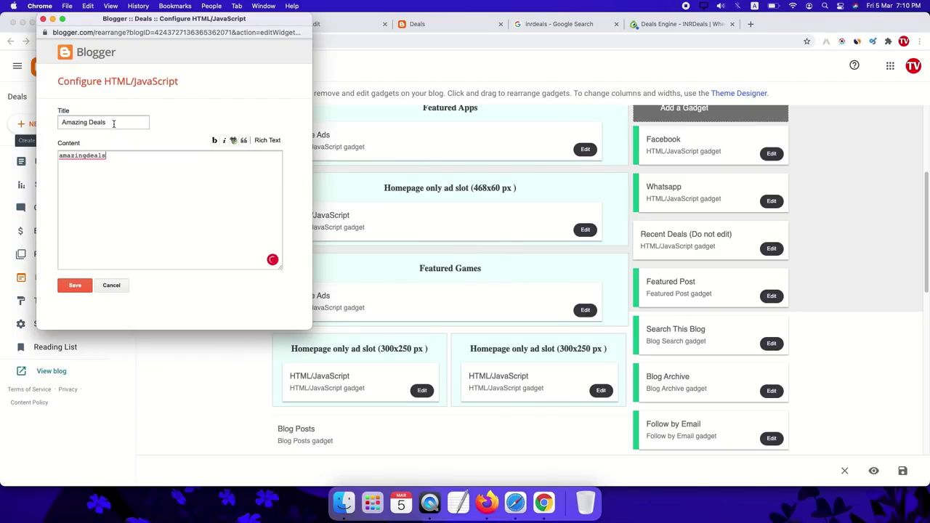
pyautogui.moveTo(109, 122); pyautogui.dragTo(46, 129)
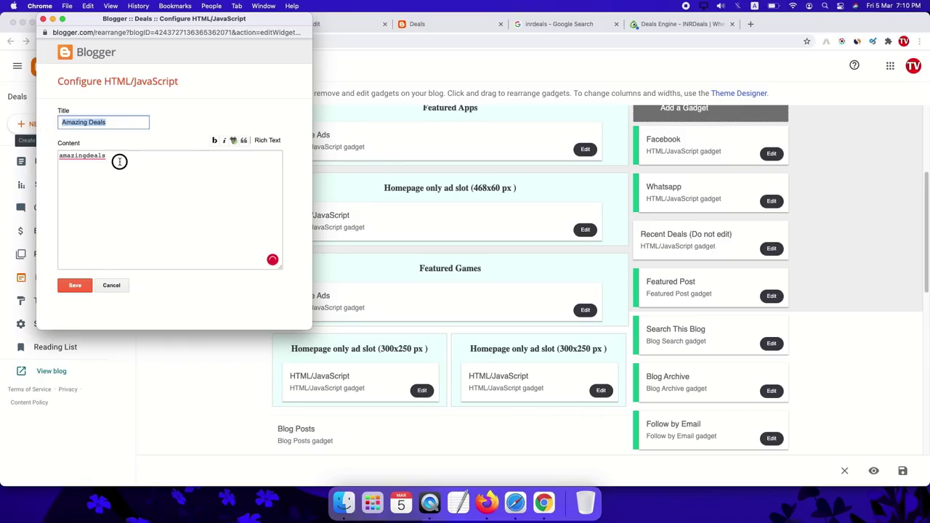
pyautogui.moveTo(119, 160); pyautogui.dragTo(58, 156)
pyautogui.click(73, 287)
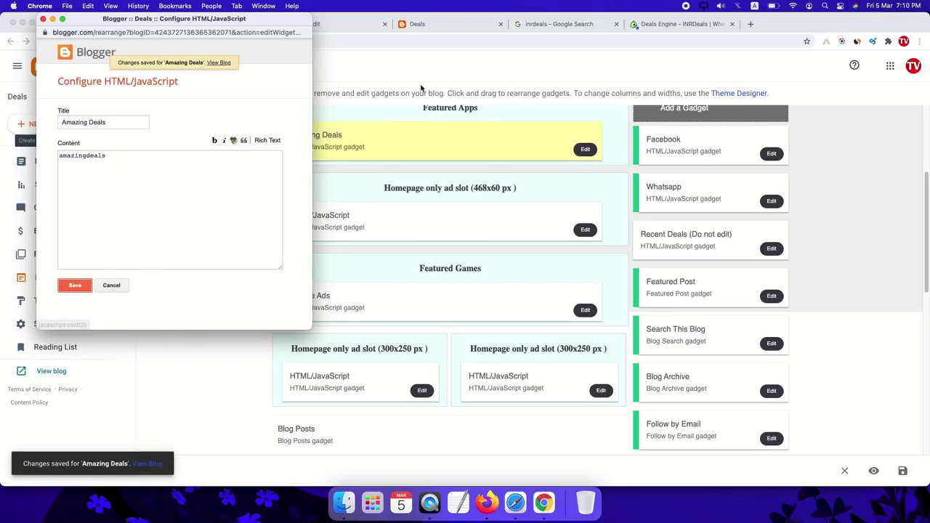
# - Set the Featured Games gadget's title to "Offers" and its content to "offers", and save it
pyautogui.click(585, 312)
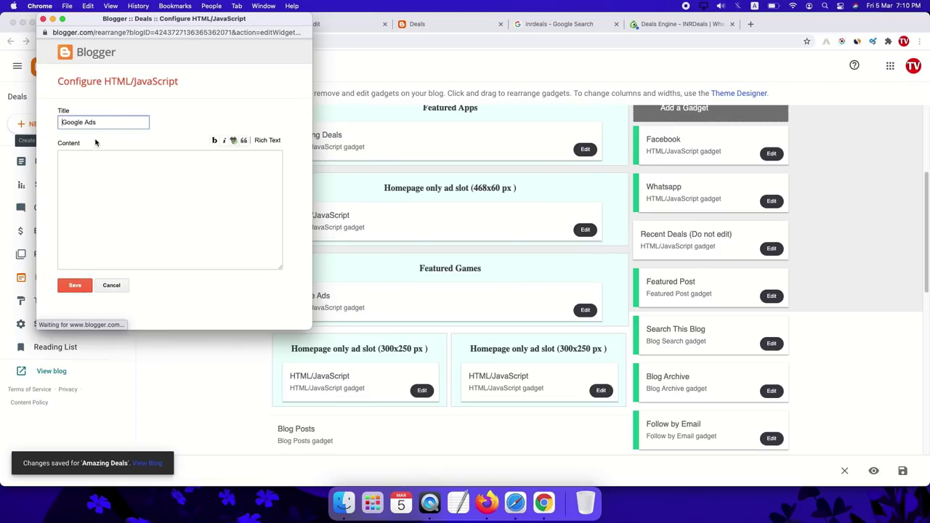
pyautogui.moveTo(102, 122); pyautogui.dragTo(44, 117)
pyautogui.write('Offe')
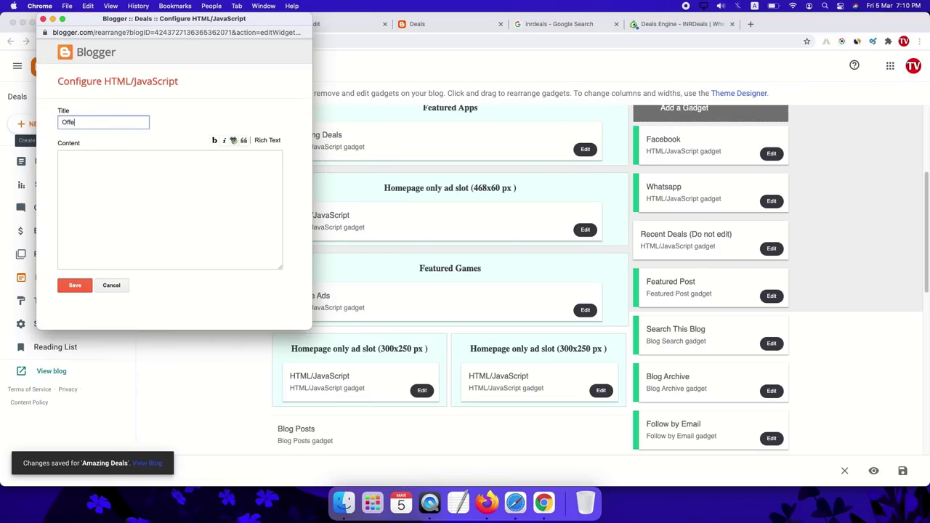
pyautogui.write('rs')
pyautogui.press('Tab')
pyautogui.write('offer')
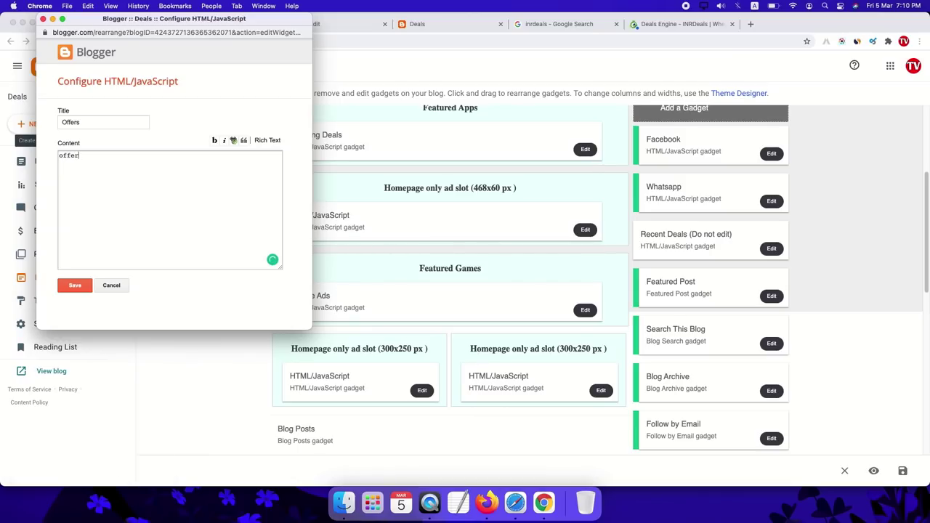
pyautogui.click(74, 285)
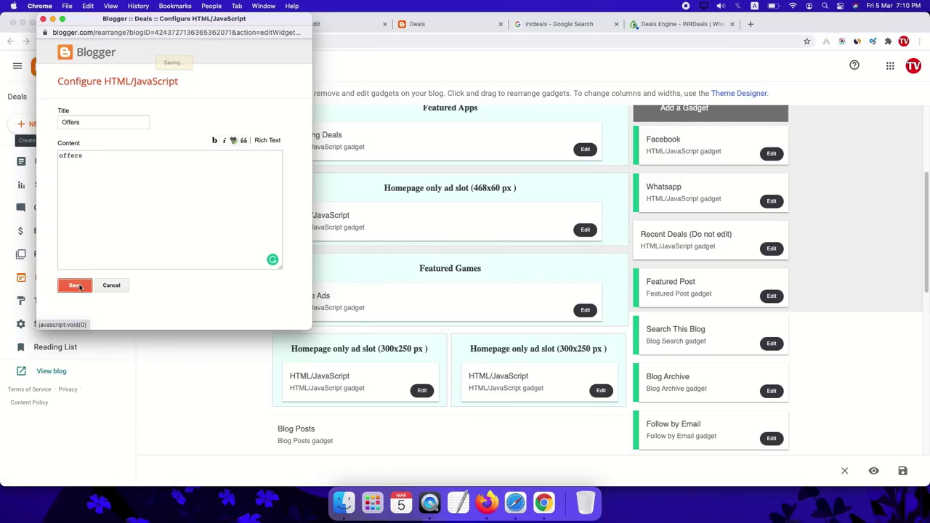
# - Reload the live blog to check the Amazing Deals and Offers sections, and look at the open Offers post
pyautogui.click(447, 27)
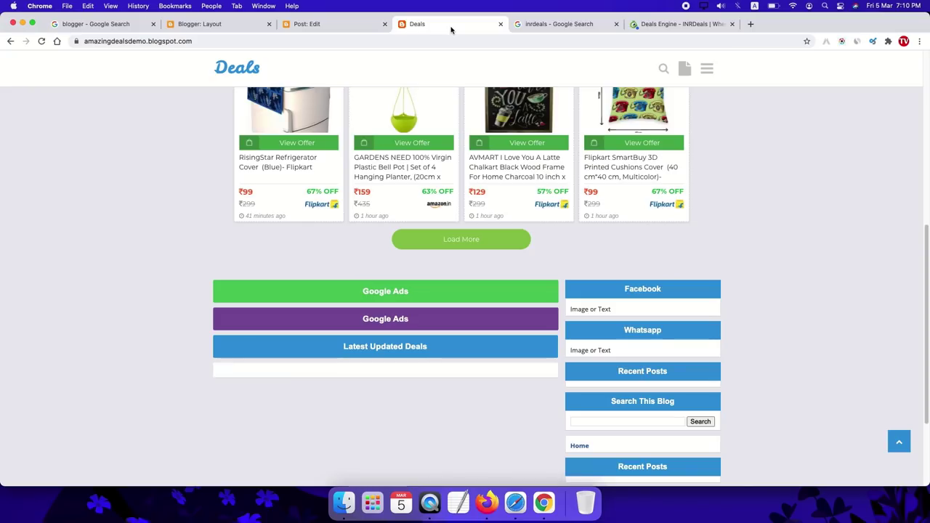
pyautogui.click(42, 41)
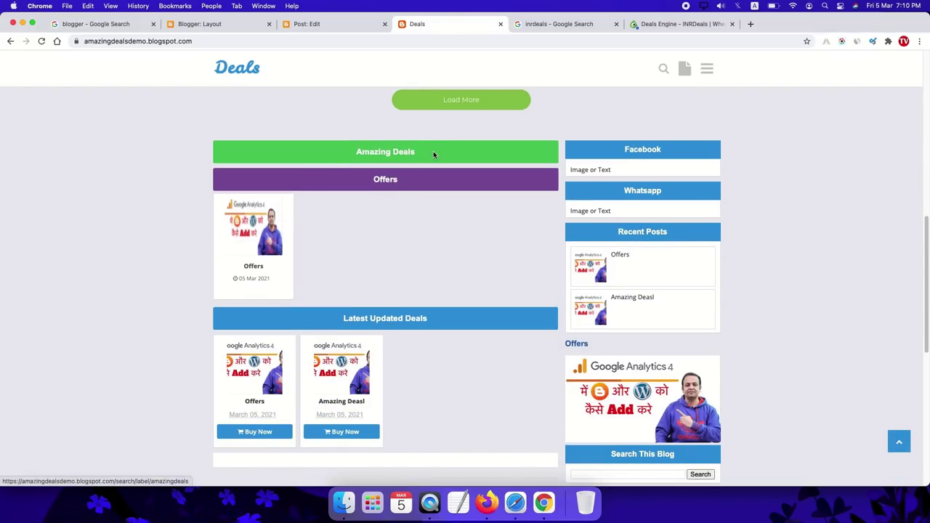
pyautogui.click(339, 27)
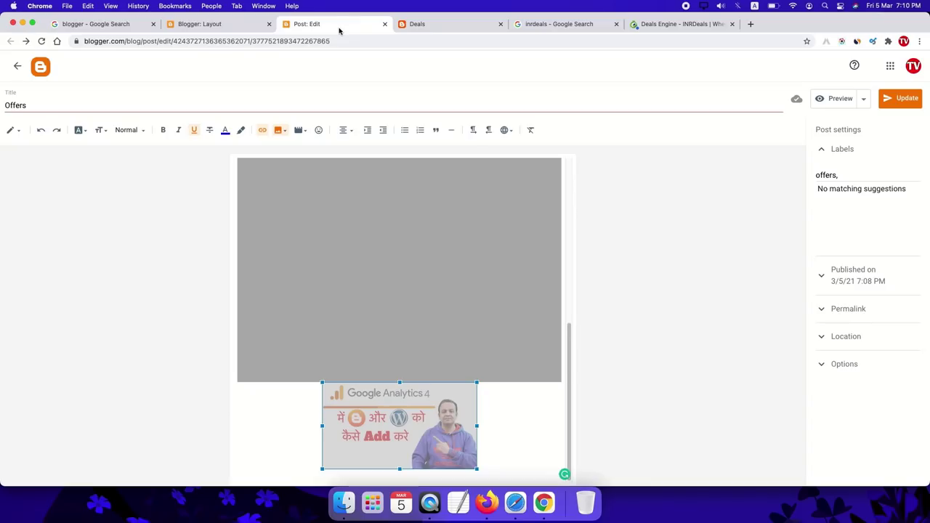
# - Correct the Amazing Deals gadget's content to "Amazingdeals" with a capital A in the blog layout and save it
pyautogui.click(224, 28)
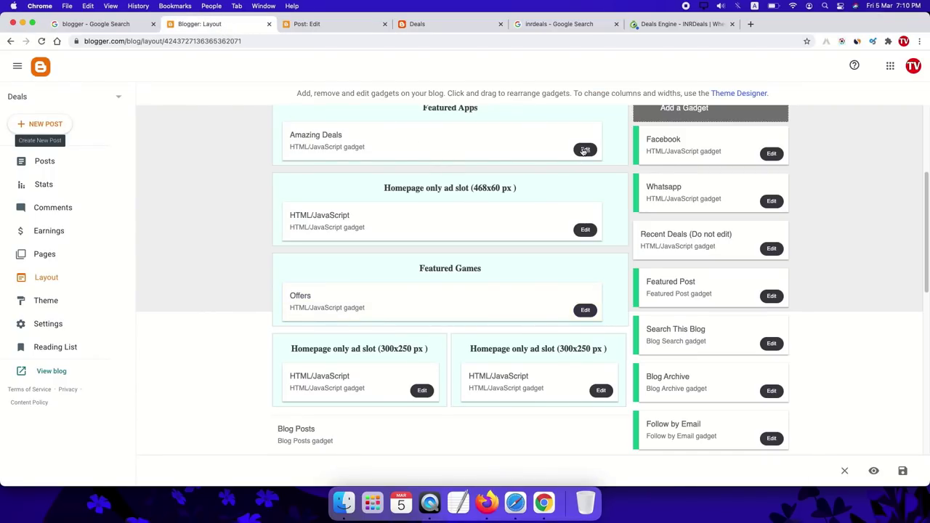
pyautogui.click(585, 150)
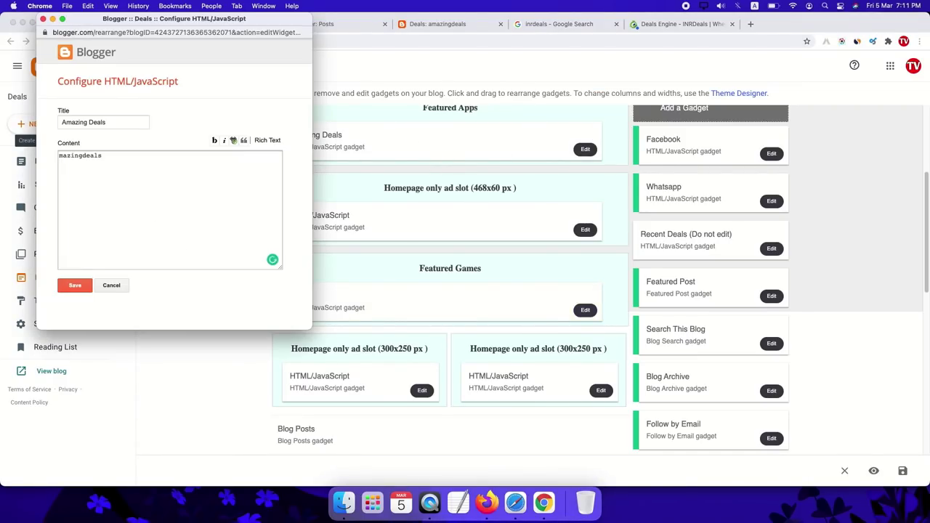
pyautogui.write('A')
pyautogui.click(75, 285)
# - Check the labels in the posts list, then open the live blog's home page and examine its Amazing Deals, Offers and Latest Updated Deals sections
pyautogui.hotkey('ctrl', 'Tab')
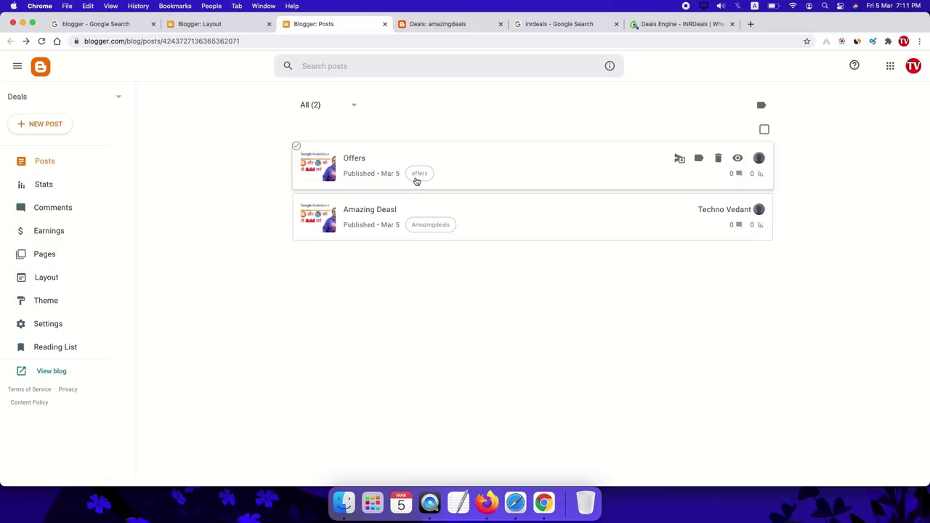
pyautogui.click(433, 24)
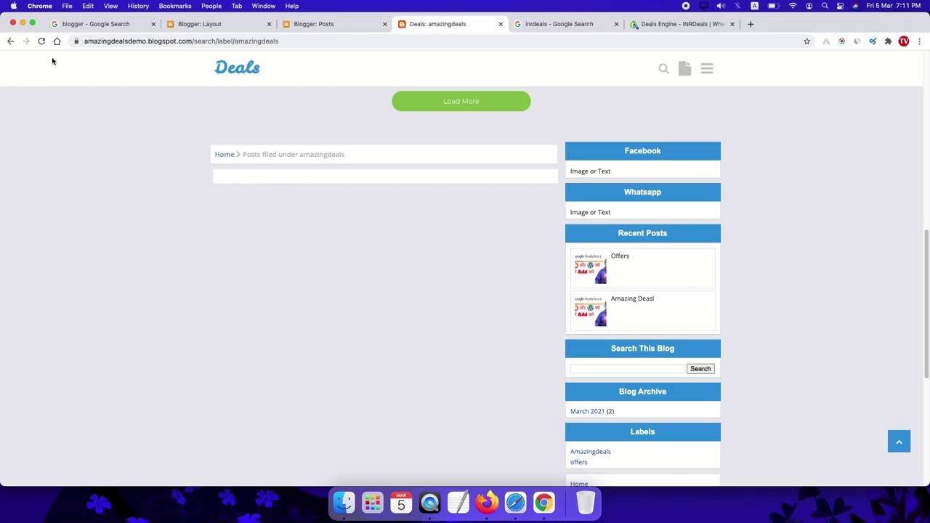
pyautogui.click(42, 41)
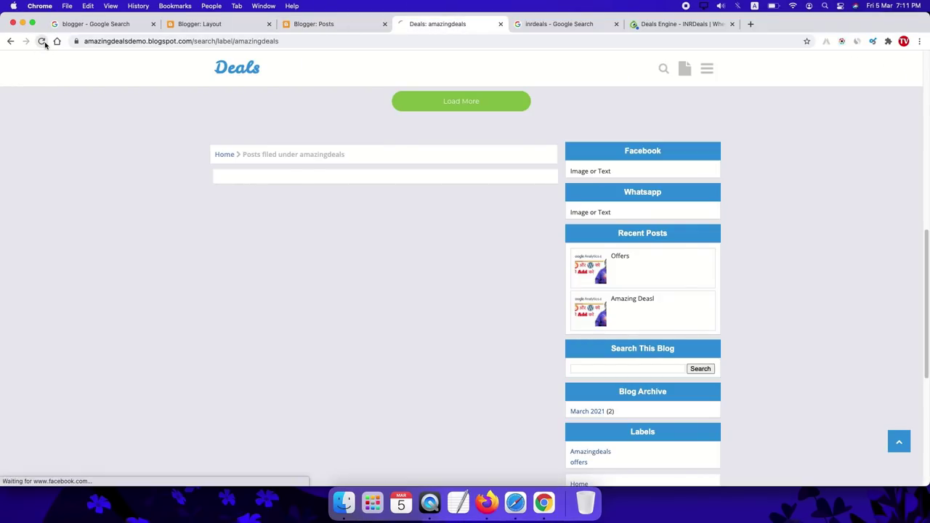
pyautogui.click(244, 76)
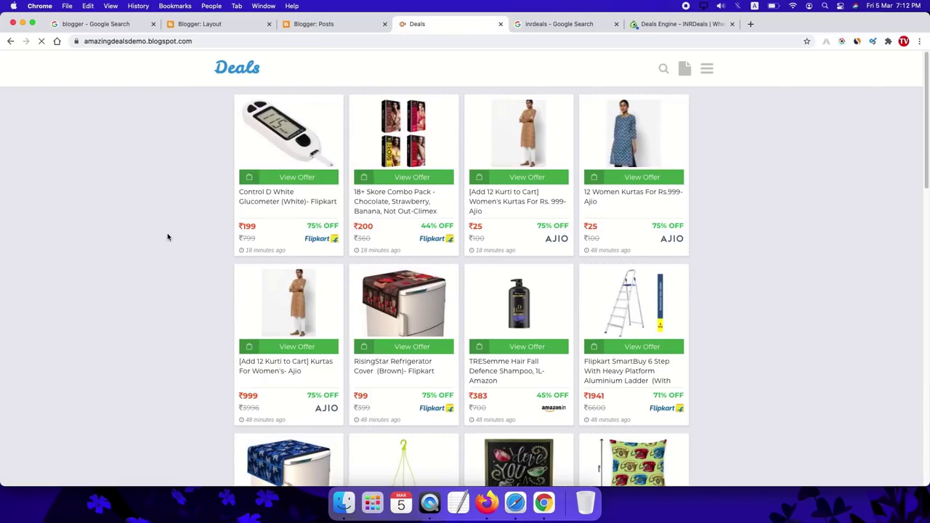
pyautogui.scroll(-6, 168, 235)
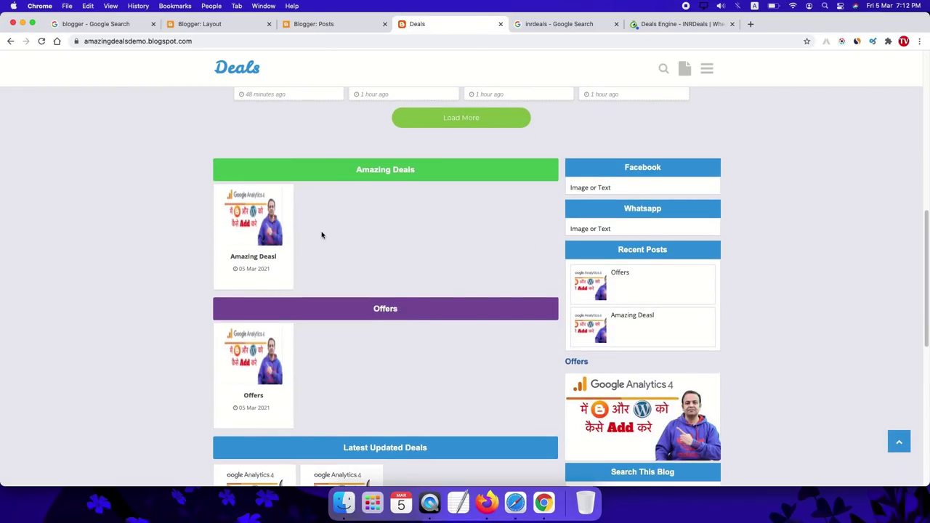
pyautogui.scroll(-5, 386, 245)
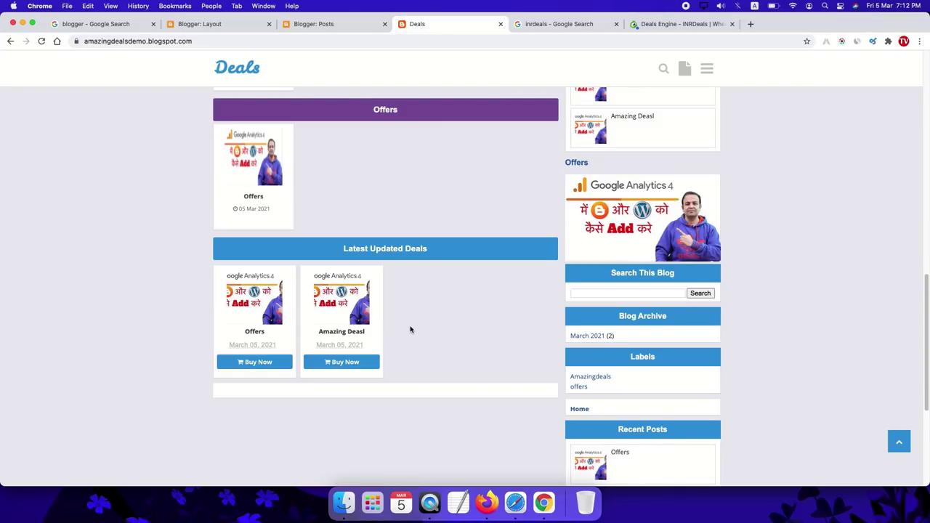
pyautogui.scroll(4, 398, 308)
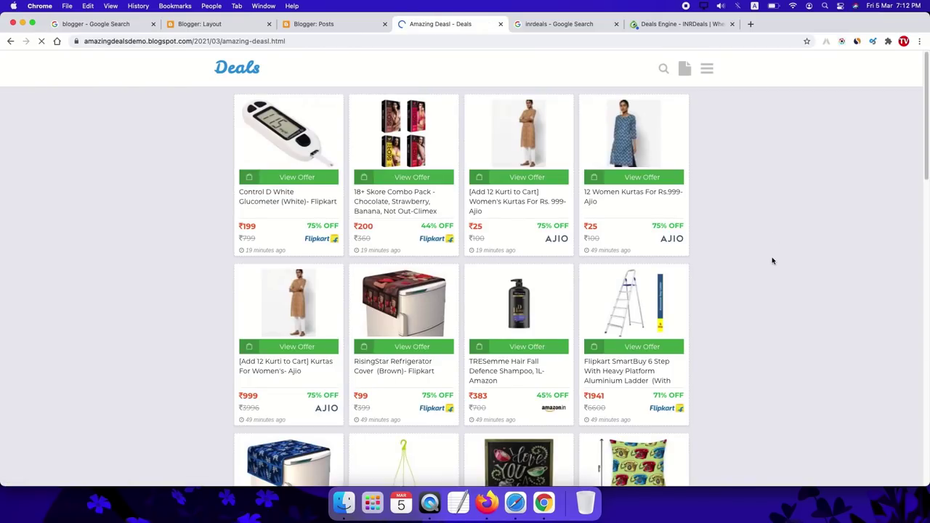
# - Examine the embedded deals in the live Amazing Deasl post
pyautogui.scroll(-10, 760, 264)
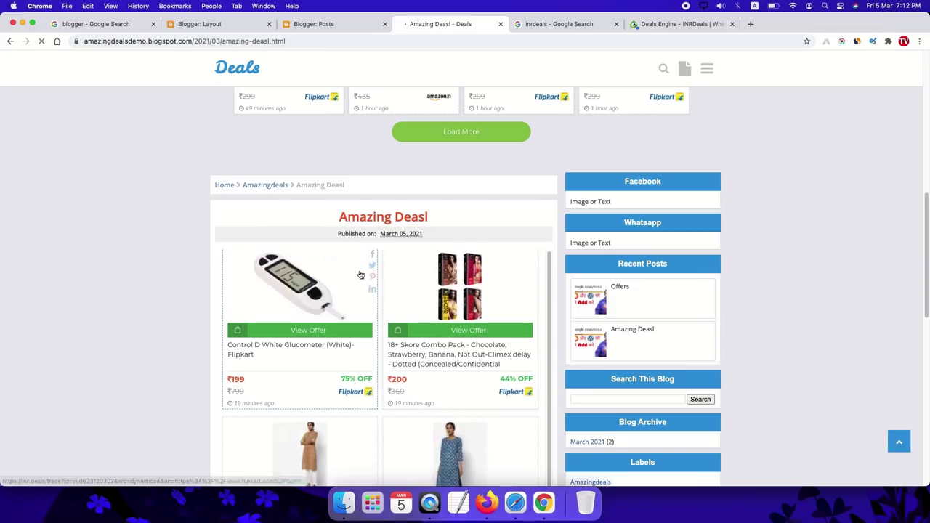
pyautogui.scroll(-2, 392, 262)
pyautogui.scroll(-4, 427, 251)
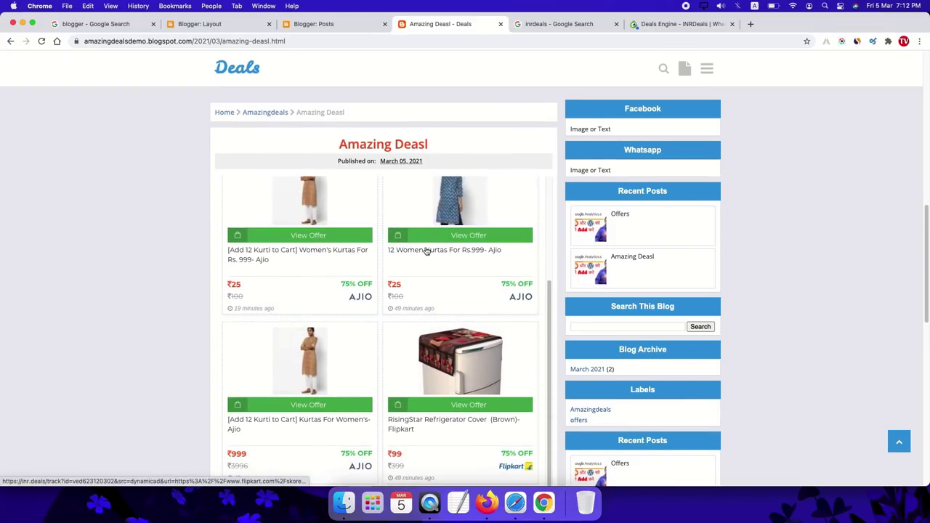
pyautogui.scroll(-2, 427, 251)
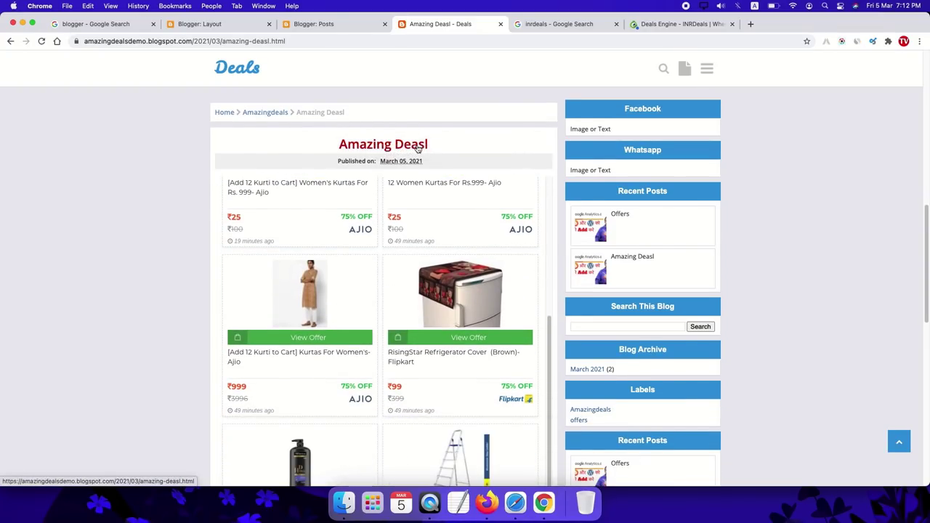
pyautogui.scroll(-3, 465, 291)
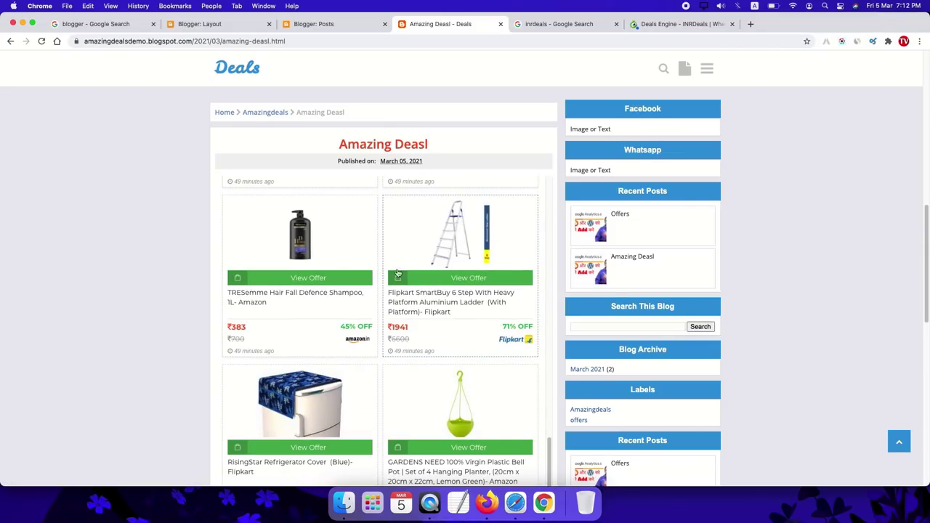
pyautogui.scroll(-3, 790, 306)
pyautogui.scroll(3, 791, 304)
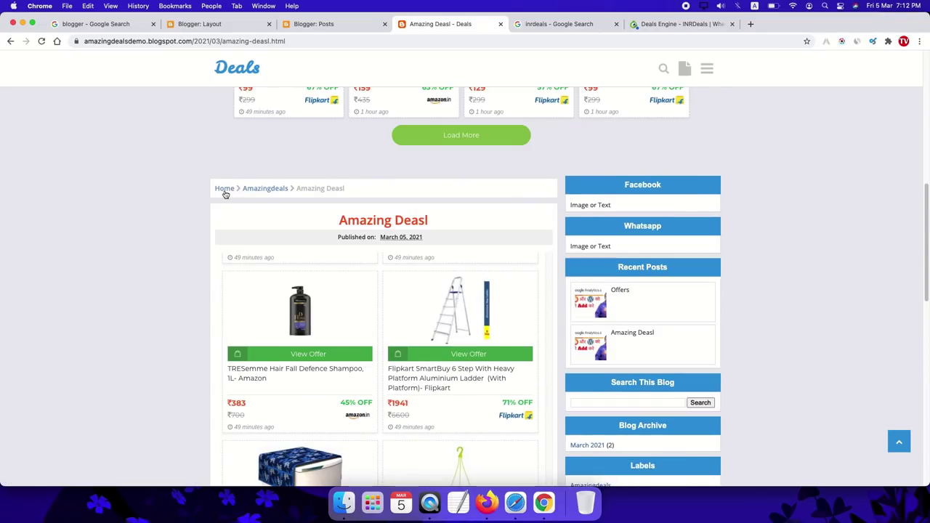
# - Return to the blog's home page and view the posts filed under the Offers section
pyautogui.click(225, 191)
pyautogui.scroll(-10, 531, 318)
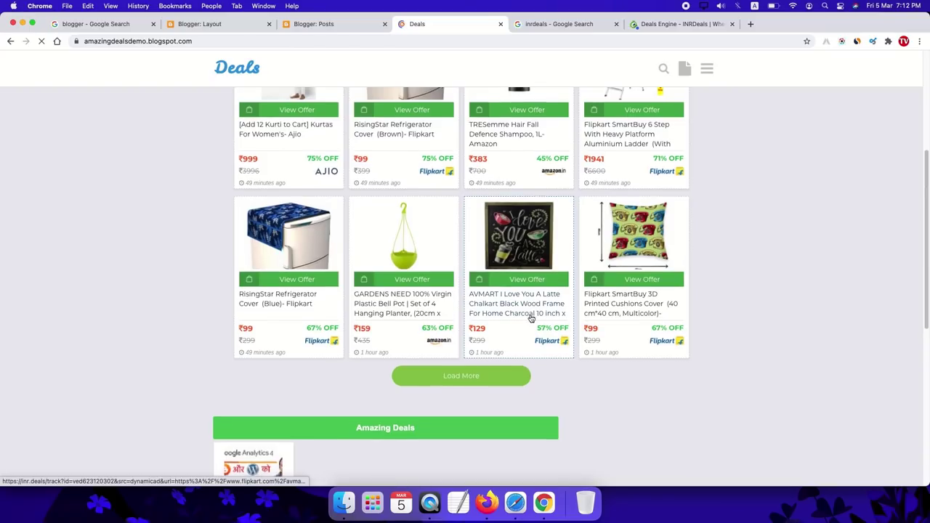
pyautogui.scroll(-3, 532, 317)
pyautogui.click(389, 429)
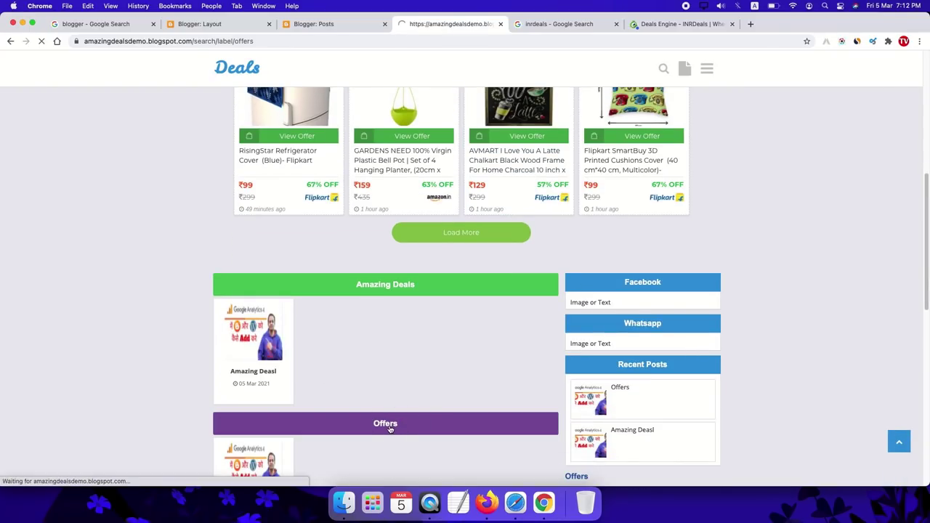
pyautogui.scroll(-5, 376, 249)
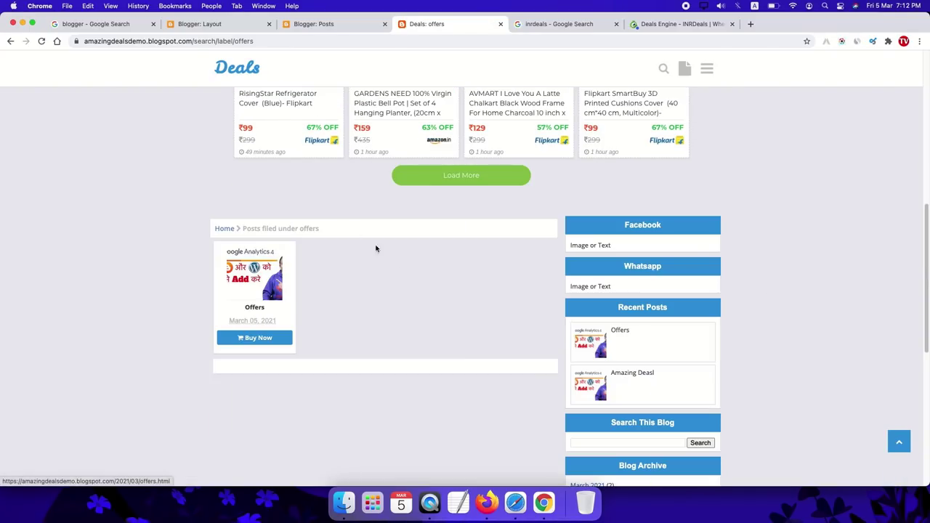
# - Open the live Offers post and examine its embedded deals
pyautogui.click(254, 288)
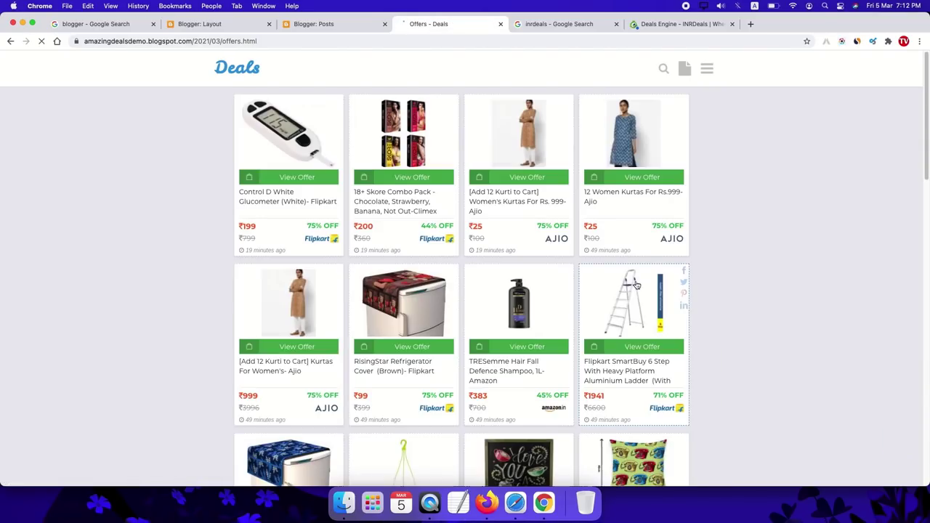
pyautogui.scroll(-8, 609, 276)
pyautogui.scroll(-4, 380, 266)
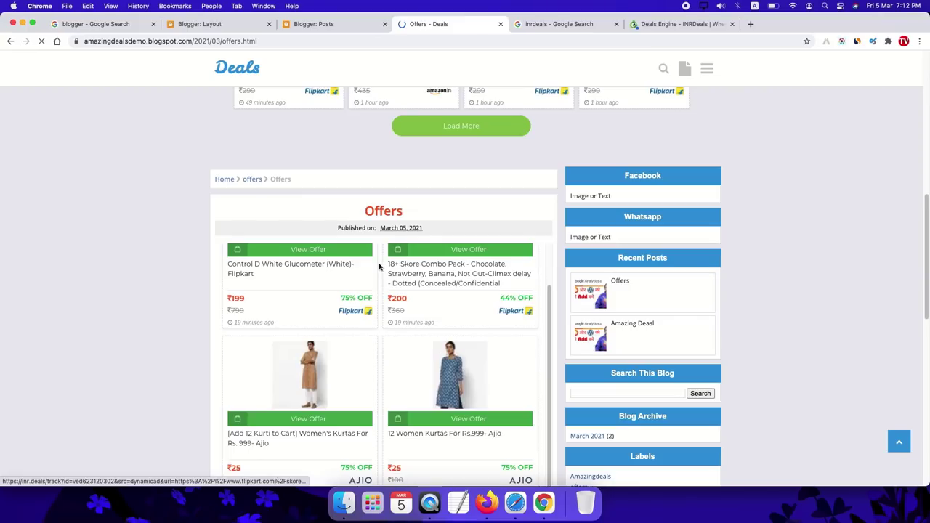
pyautogui.scroll(4, 385, 294)
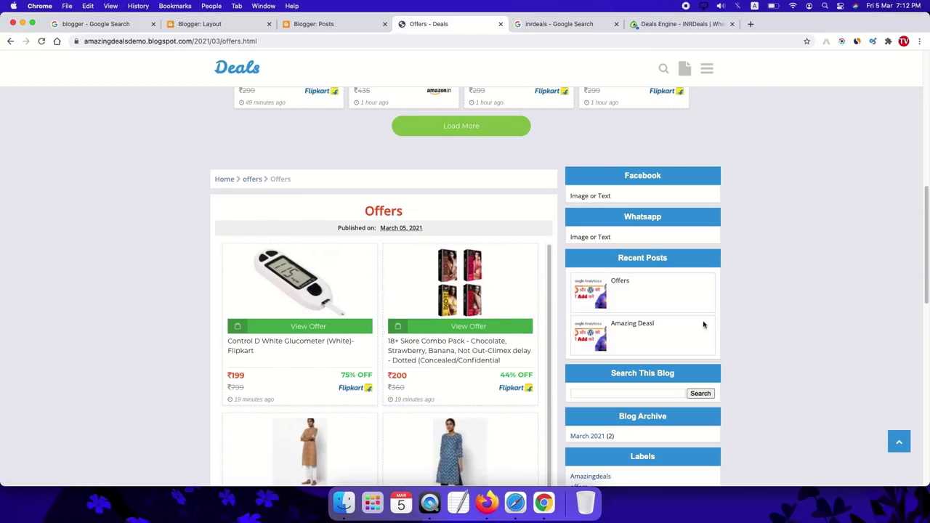